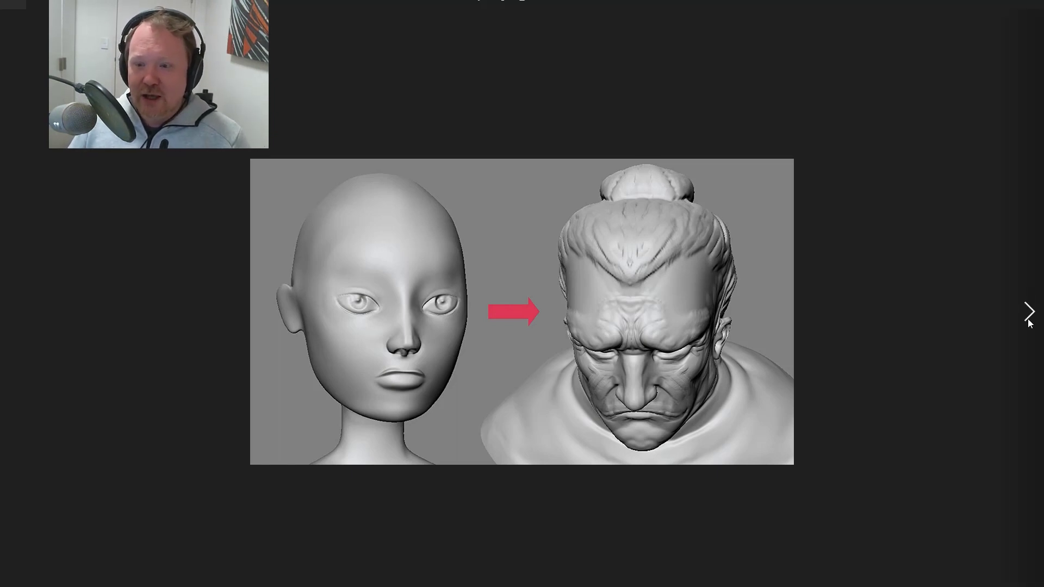
Step: Compare the textured lizard render with the two untextured lizard models by flipping back and forth between the images
click(1028, 315)
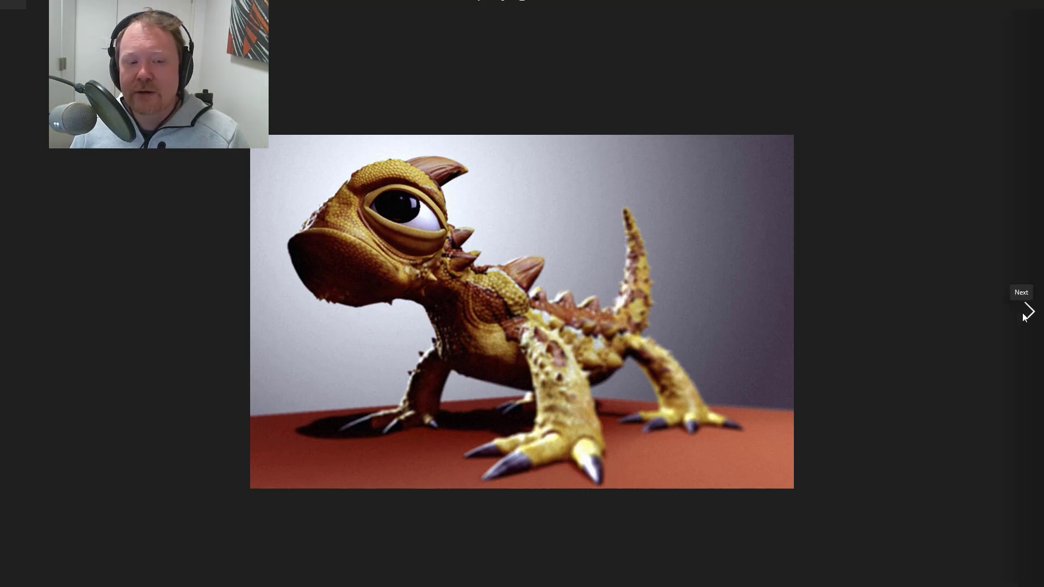
click(1024, 315)
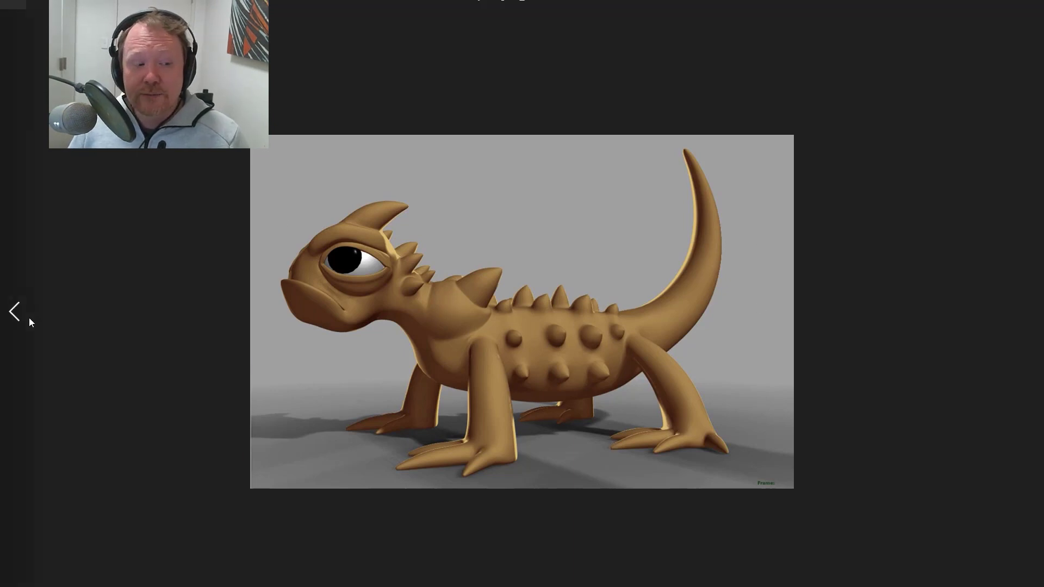
click(28, 317)
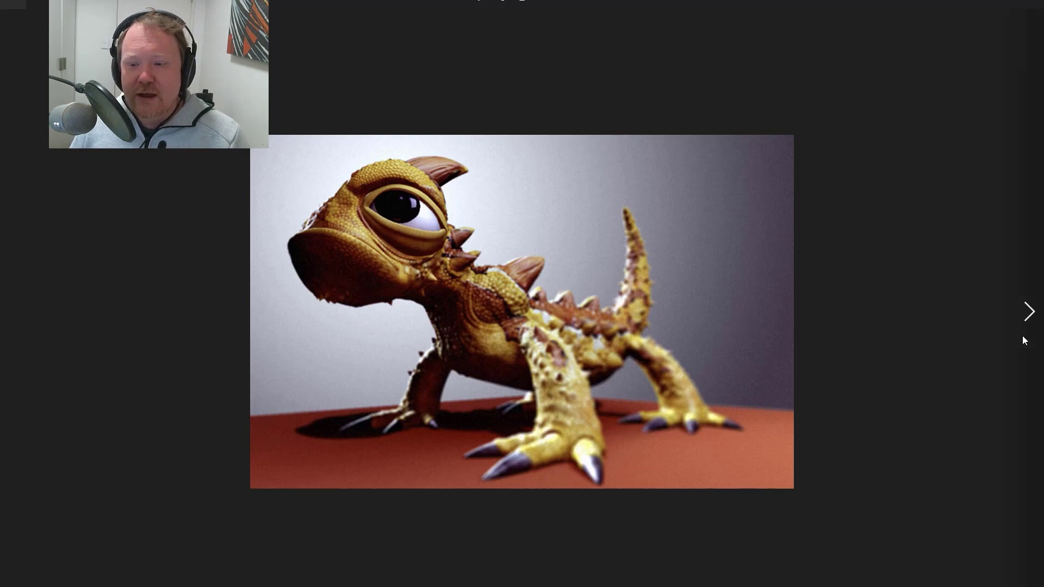
click(1028, 312)
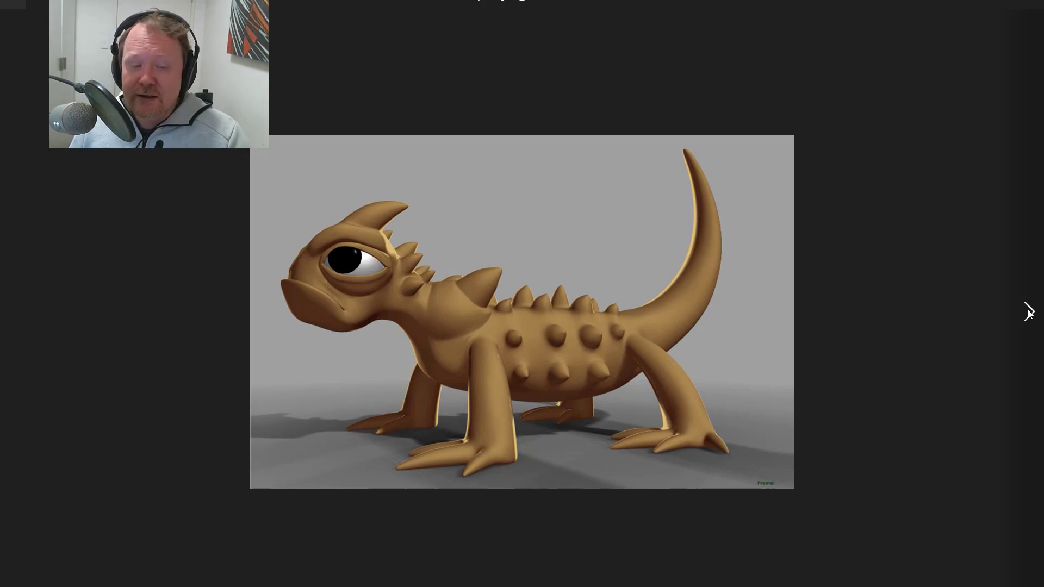
click(1028, 312)
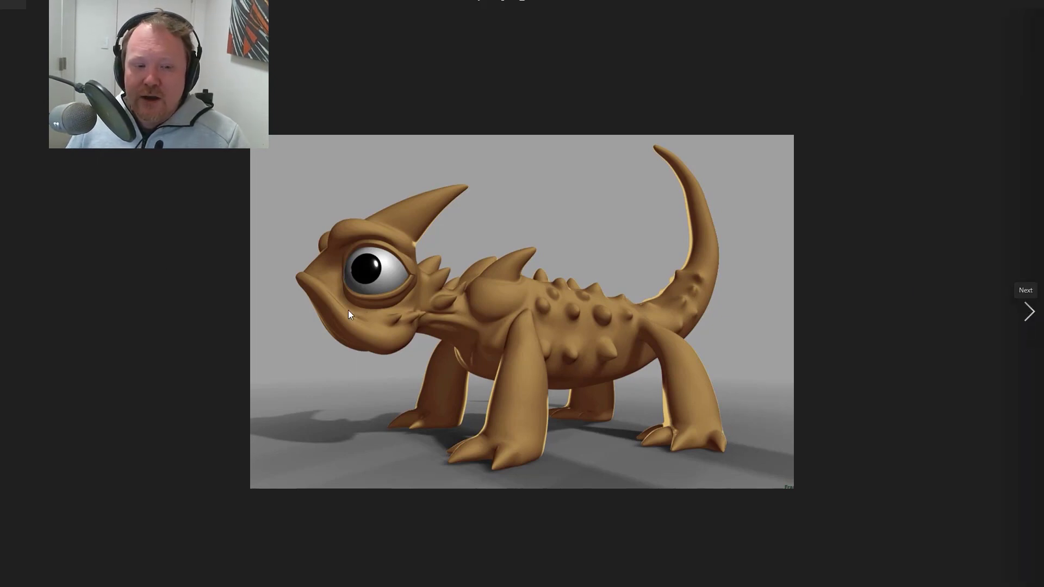
click(16, 311)
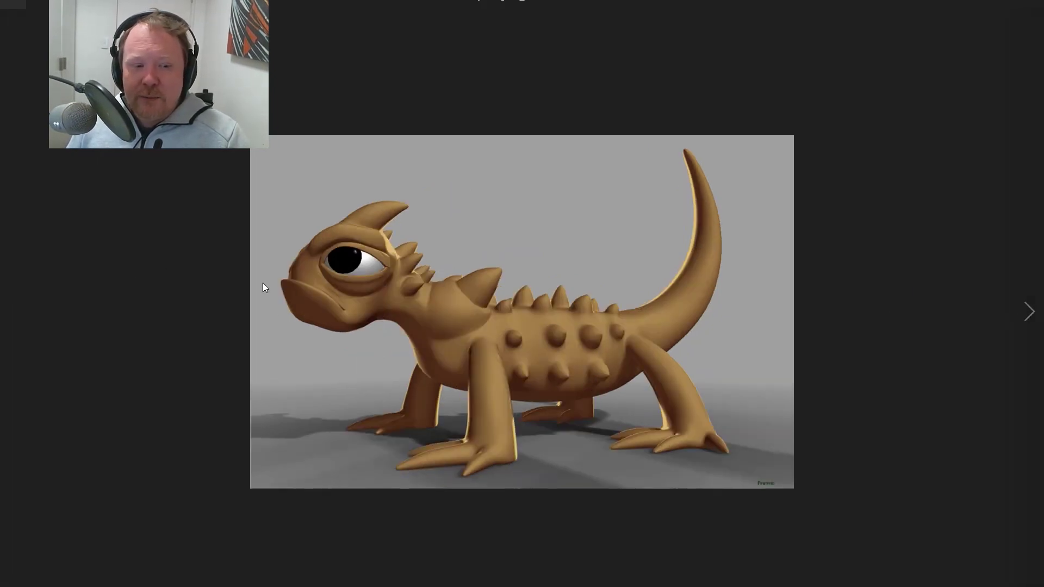
click(12, 314)
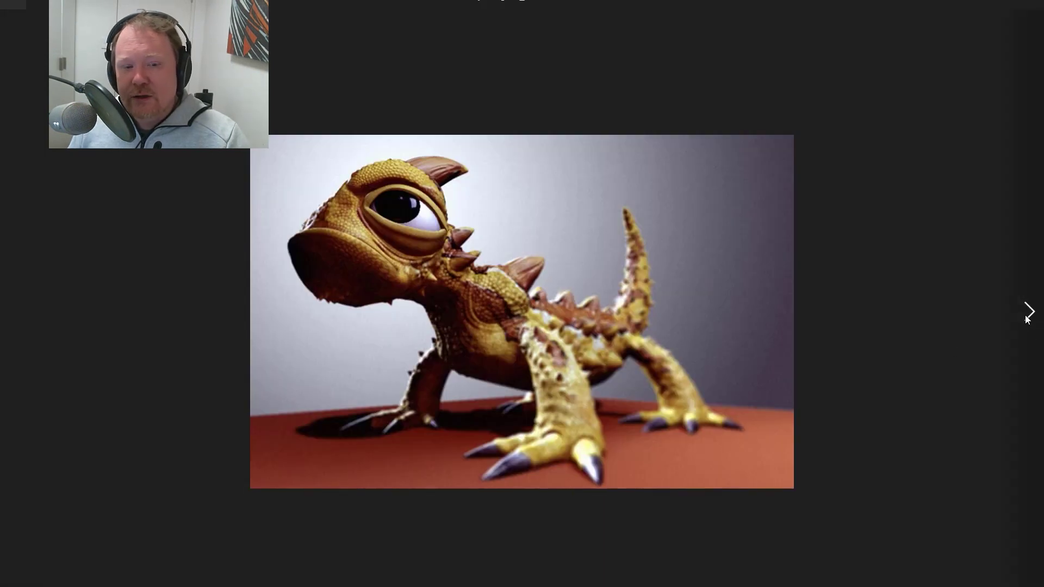
click(1027, 318)
click(1027, 318)
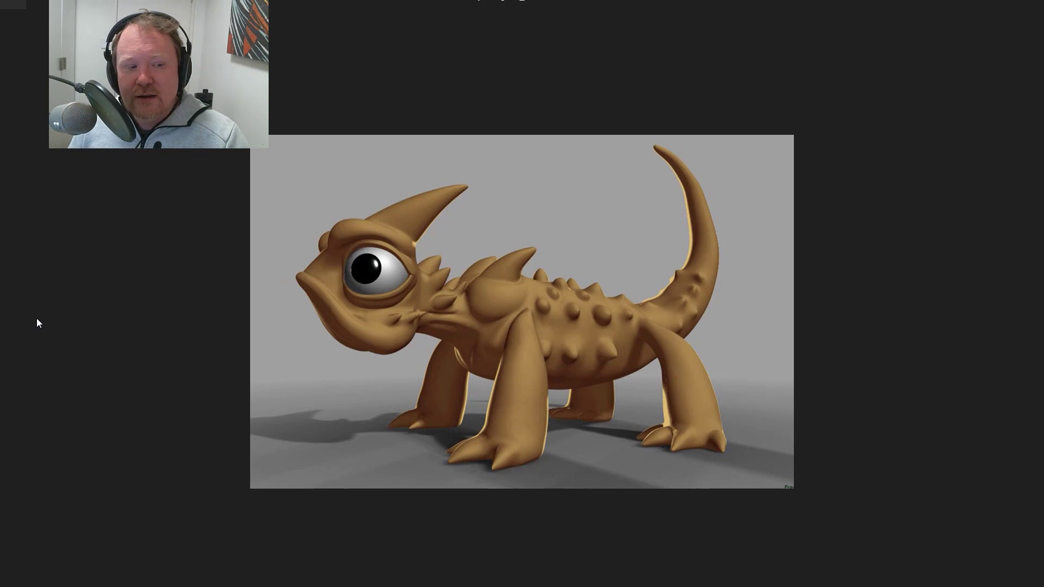
click(12, 314)
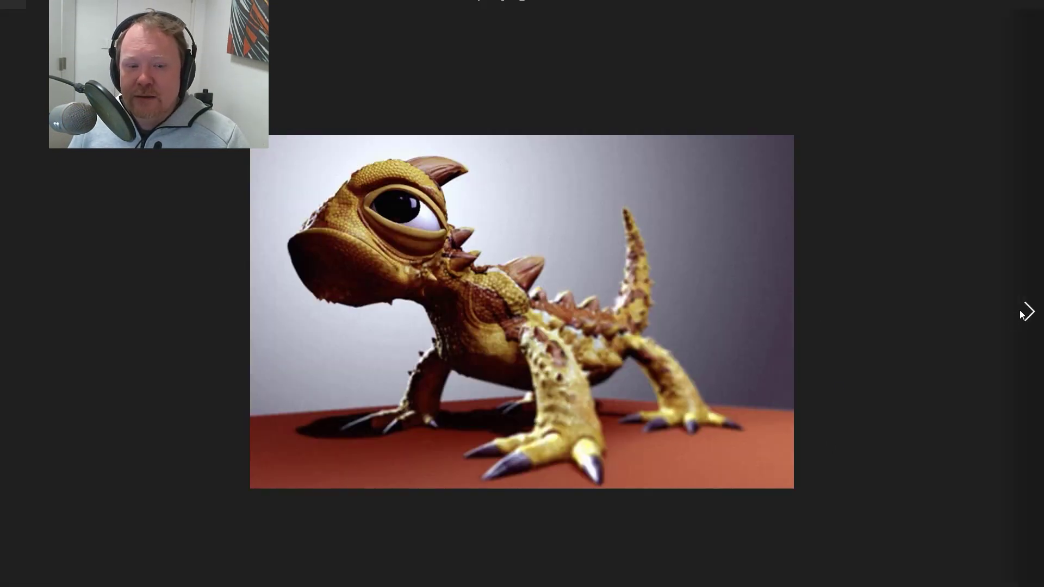
click(1020, 314)
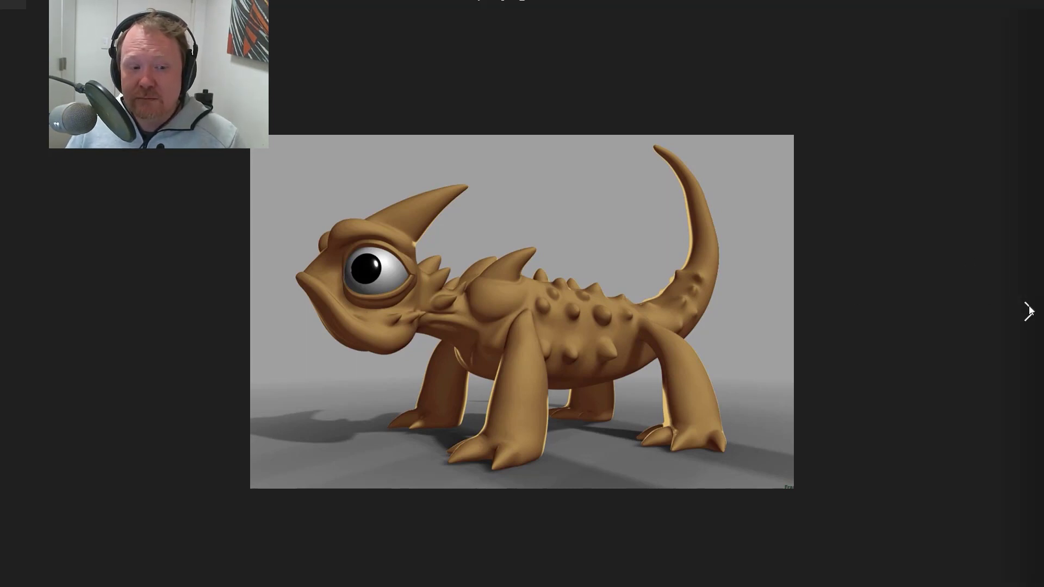
Step: Review the purple mech's design stages in order, ending on the side-by-side comparison of the first and final versions
click(1029, 311)
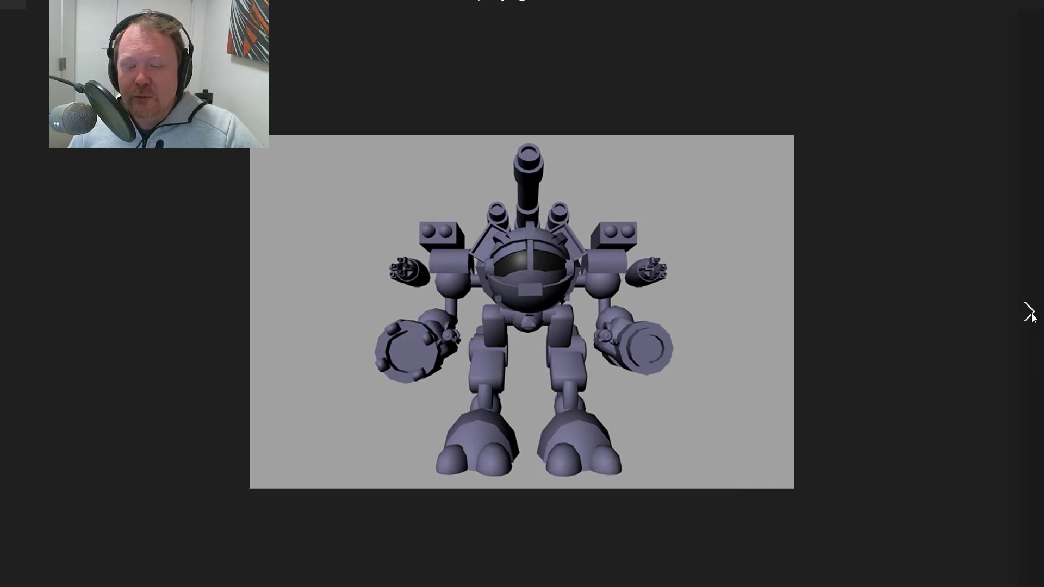
click(1029, 312)
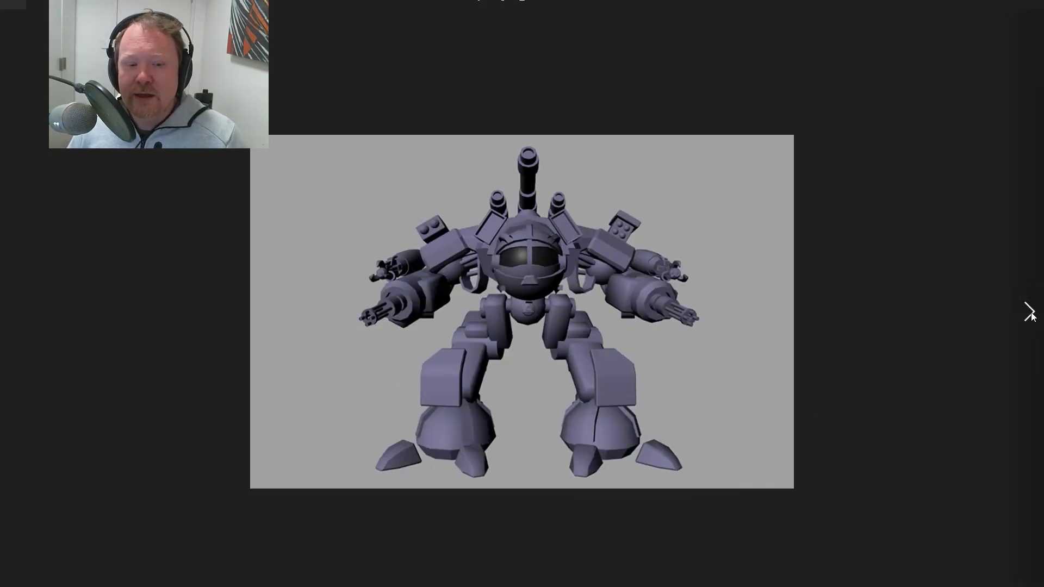
click(14, 312)
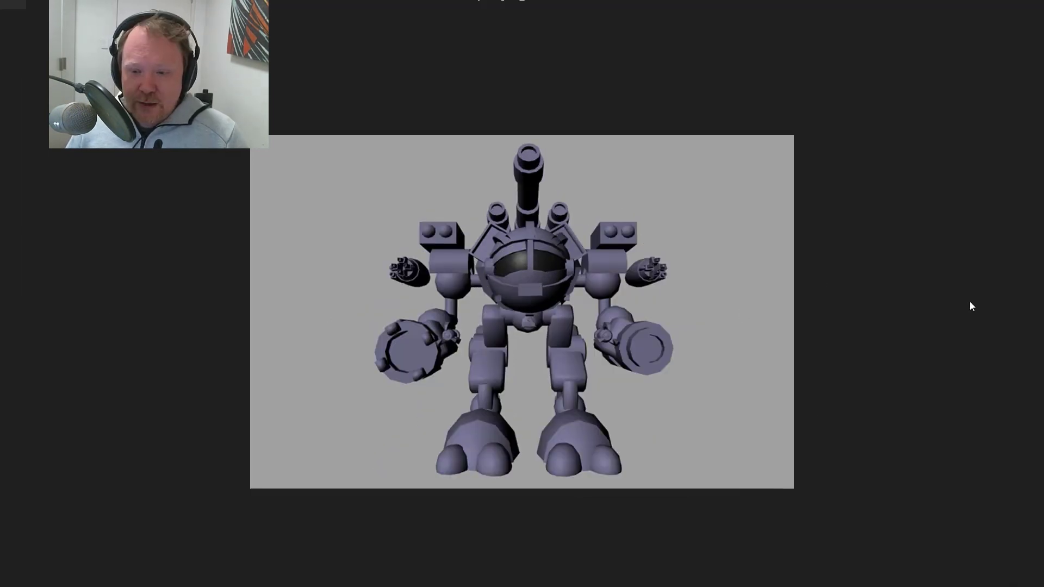
click(1014, 311)
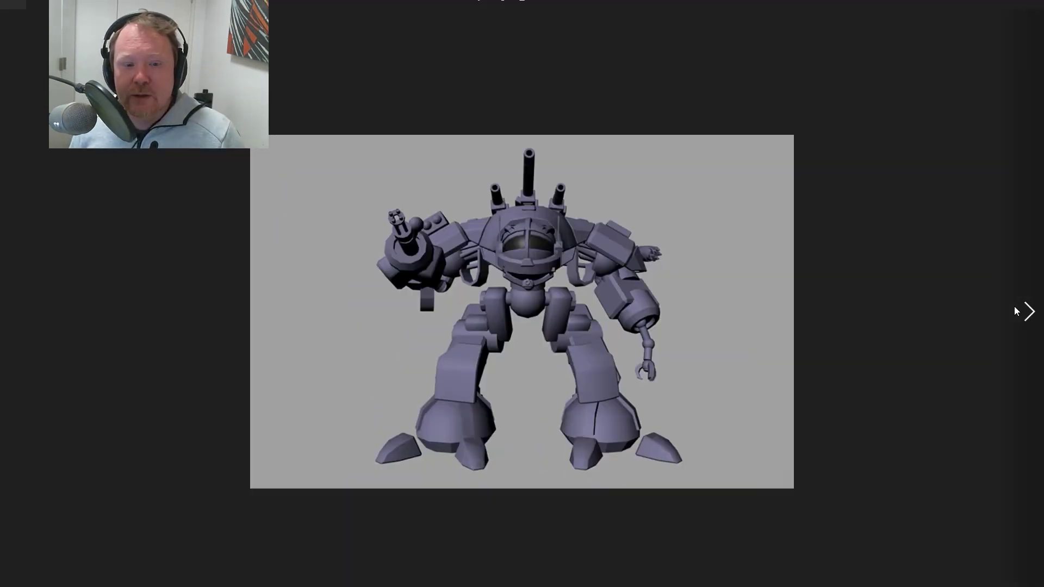
click(1014, 310)
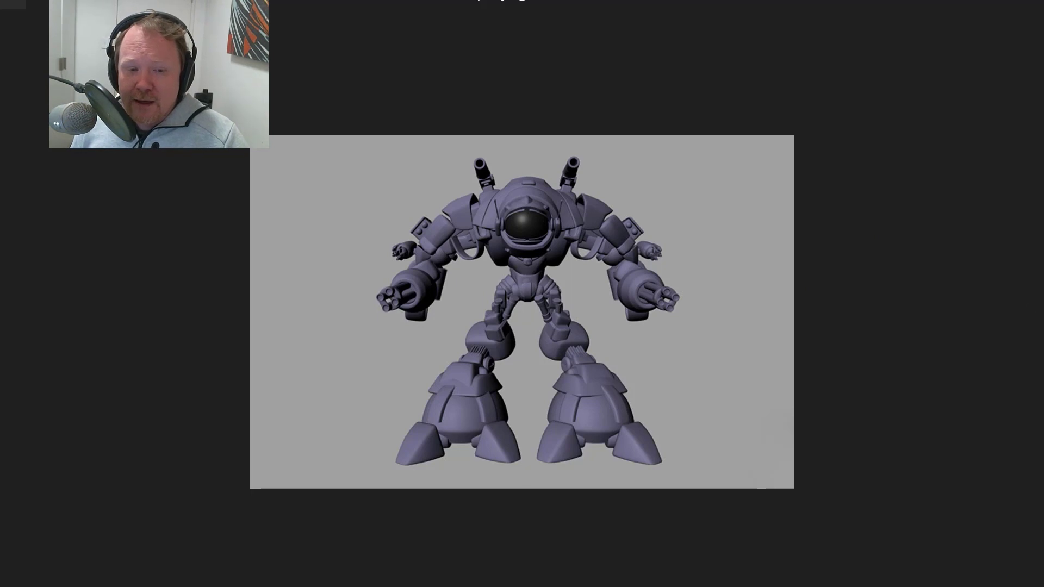
key(Right)
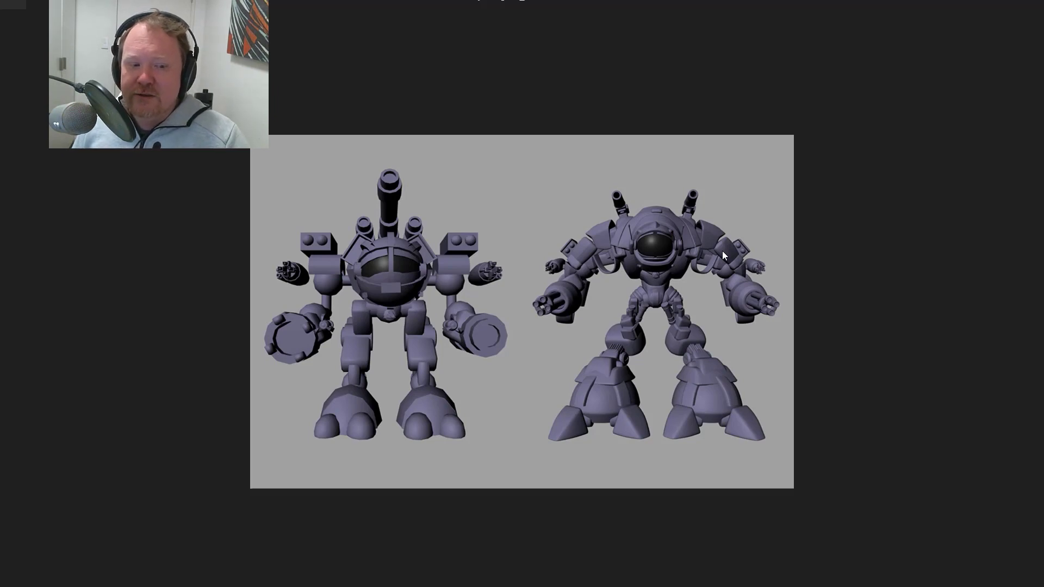
Step: Advance to the lion sculpt image and switch to the Maya scene josh_lion_progress_STRD.ma
key(Right)
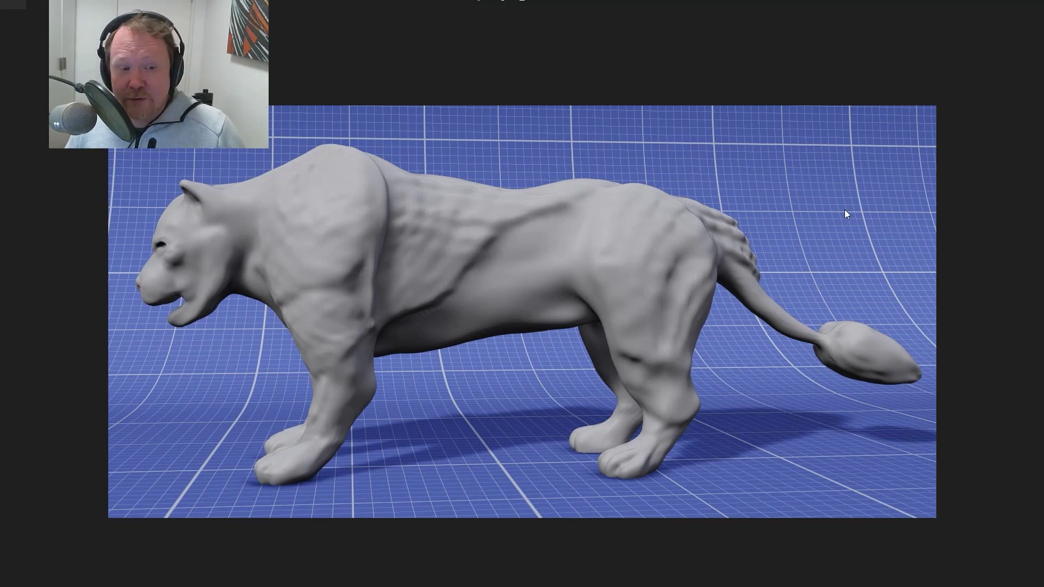
key(alt+Tab)
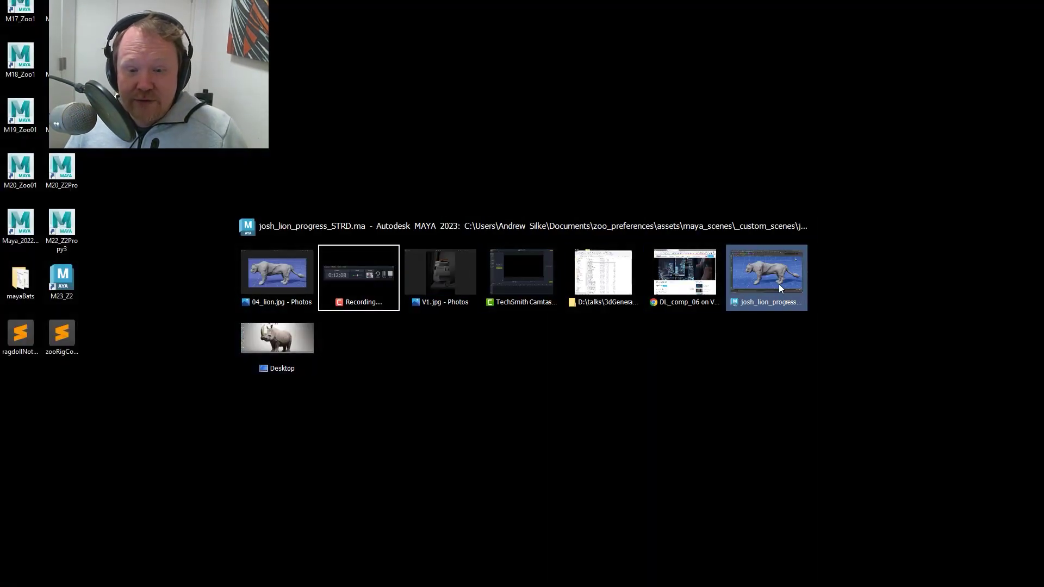
click(778, 283)
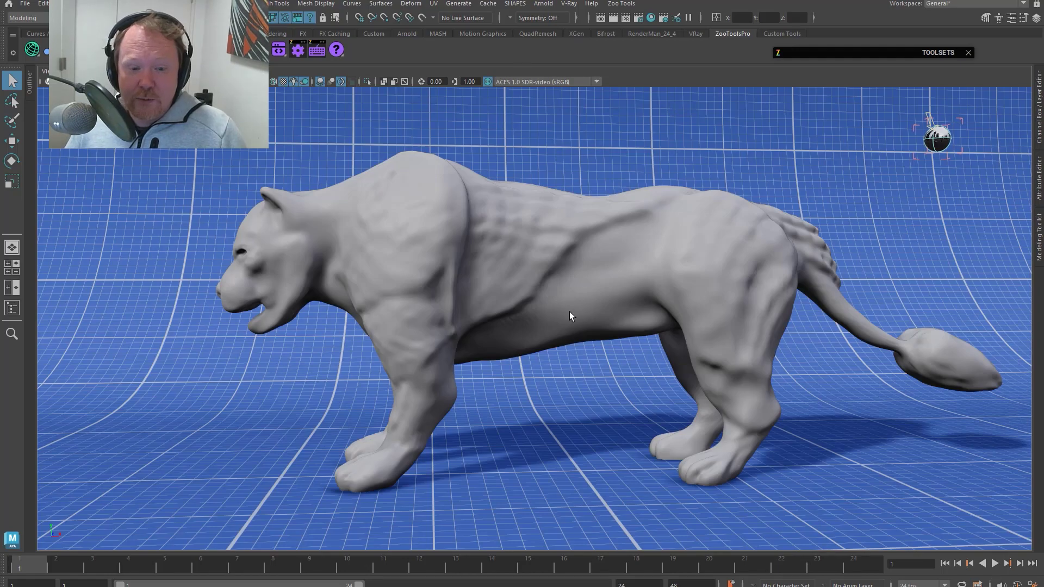
Step: Examine the muscled lion sculpt on frame 1 from the side at different distances
drag(566, 310, 500, 307)
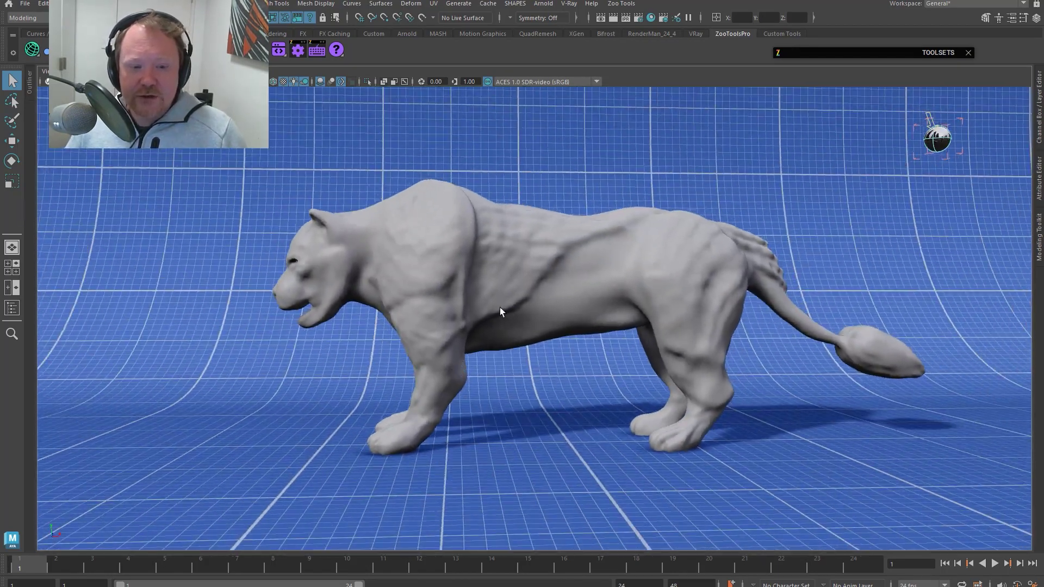
click(500, 308)
drag(559, 380, 612, 361)
click(626, 381)
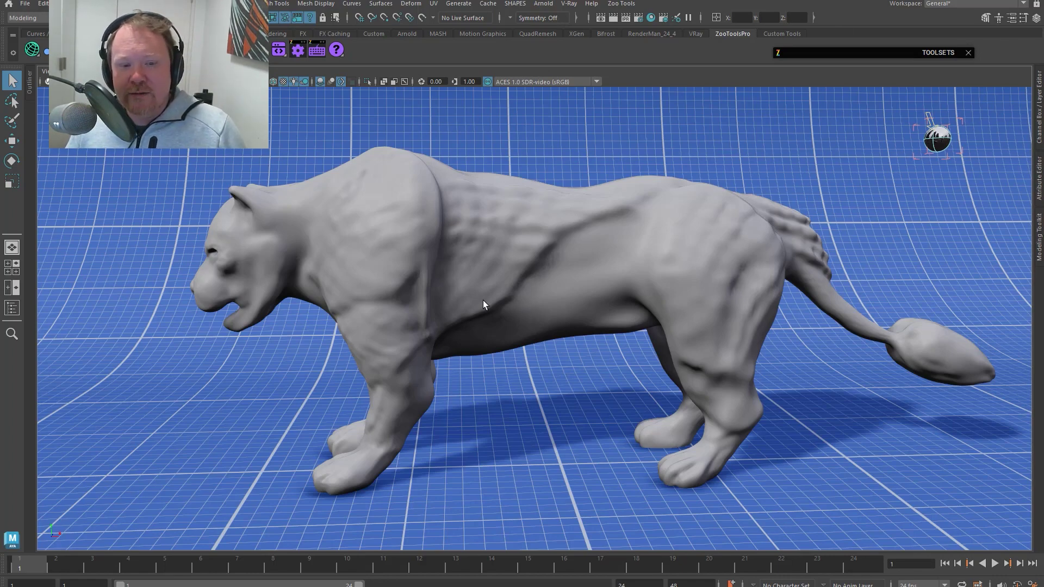
Step: Compare the lion models on frames 1 and 2, examining the overall body shape and proportions from several angles
key(alt+period)
mouse_move(533, 351)
alt+mouse_down()
mouse_move(512, 351)
mouse_move(537, 354)
alt+mouse_up()
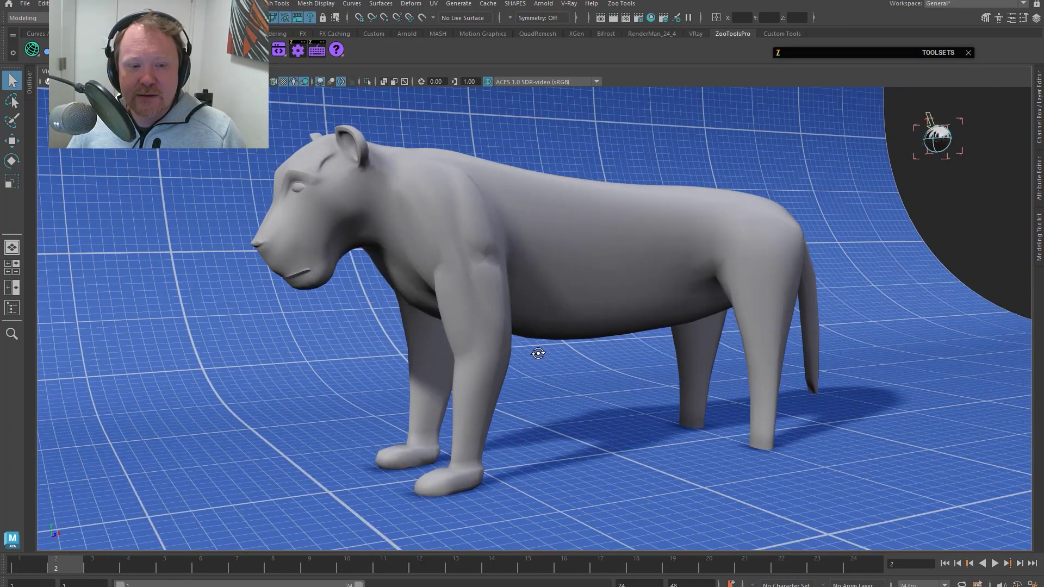
click(503, 284)
alt+drag(609, 293, 578, 312)
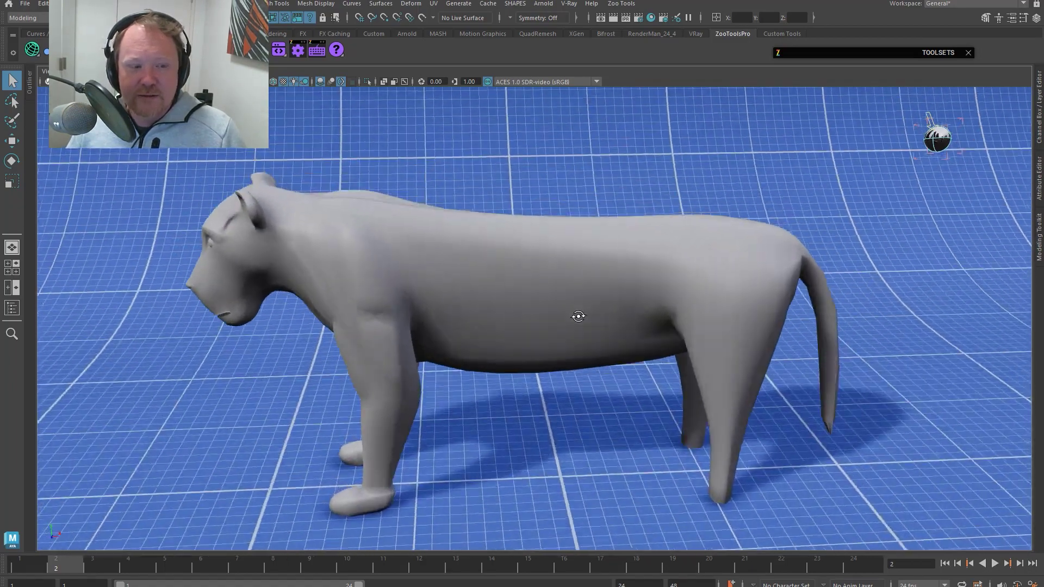
scroll(578, 304, up, 3)
scroll(578, 296, down, 4)
key(alt+comma)
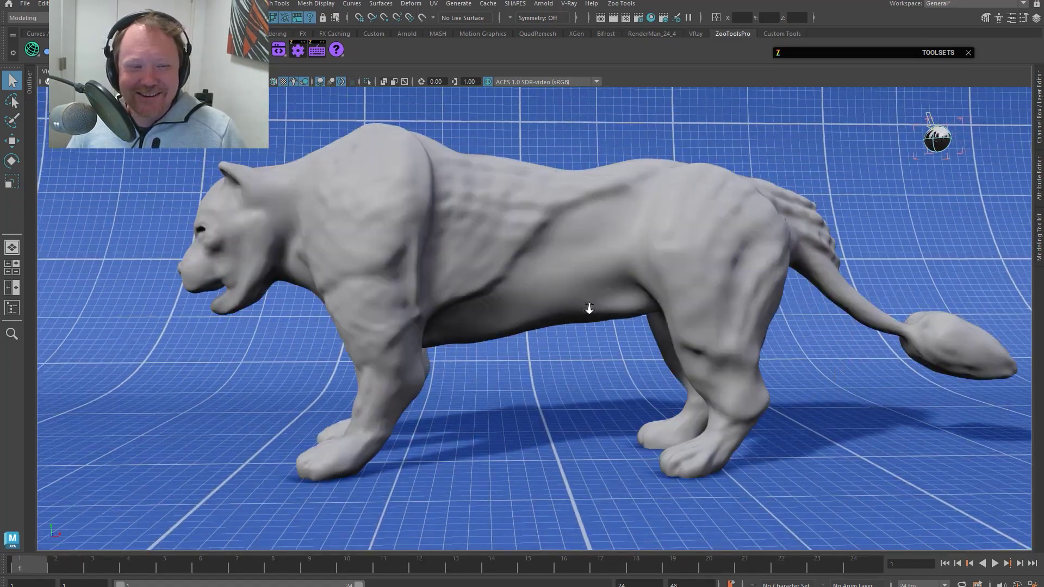
key(alt+period)
alt+drag(520, 373, 500, 374)
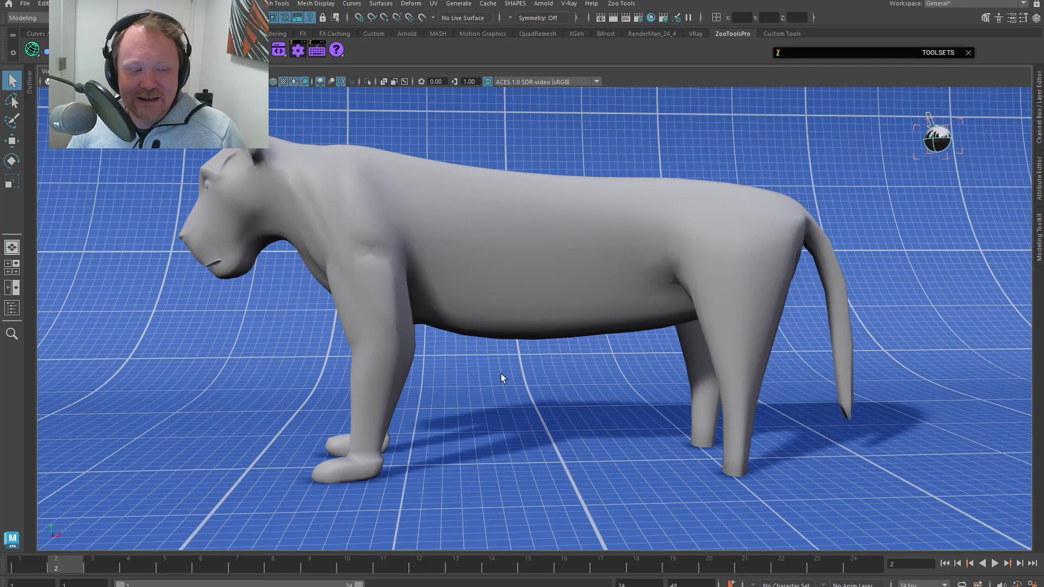
key(alt+comma)
key(alt+period)
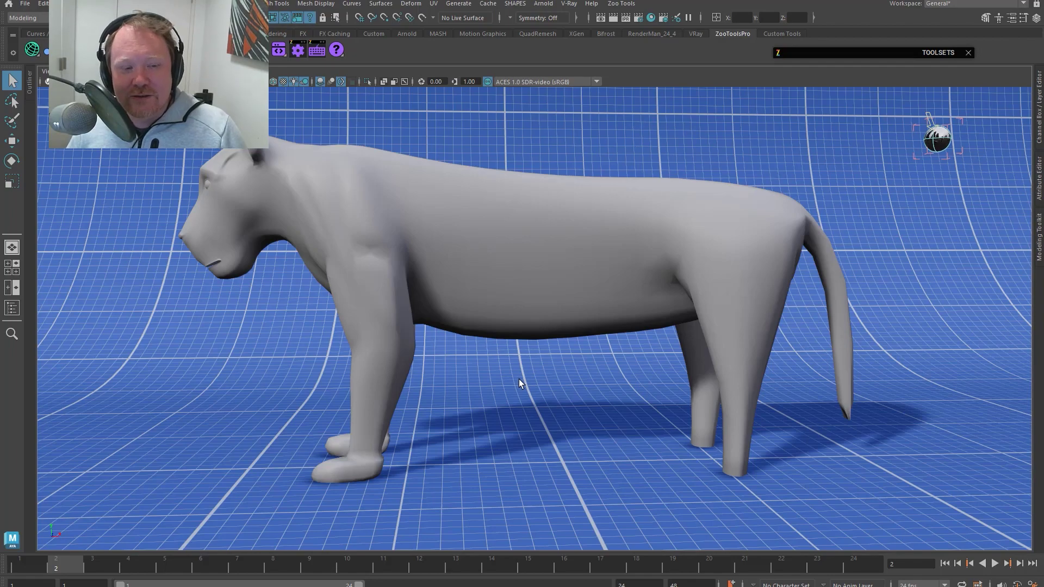
Step: Advance to the lion version on frame 3 and compare its body shape with the versions on the following frames
key(alt+period)
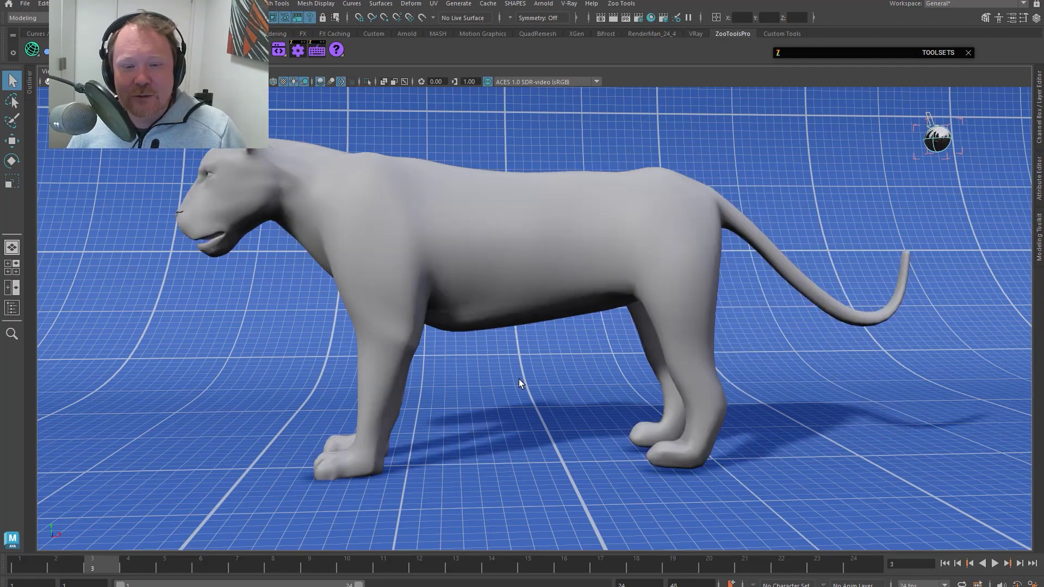
alt+drag(520, 379, 586, 387)
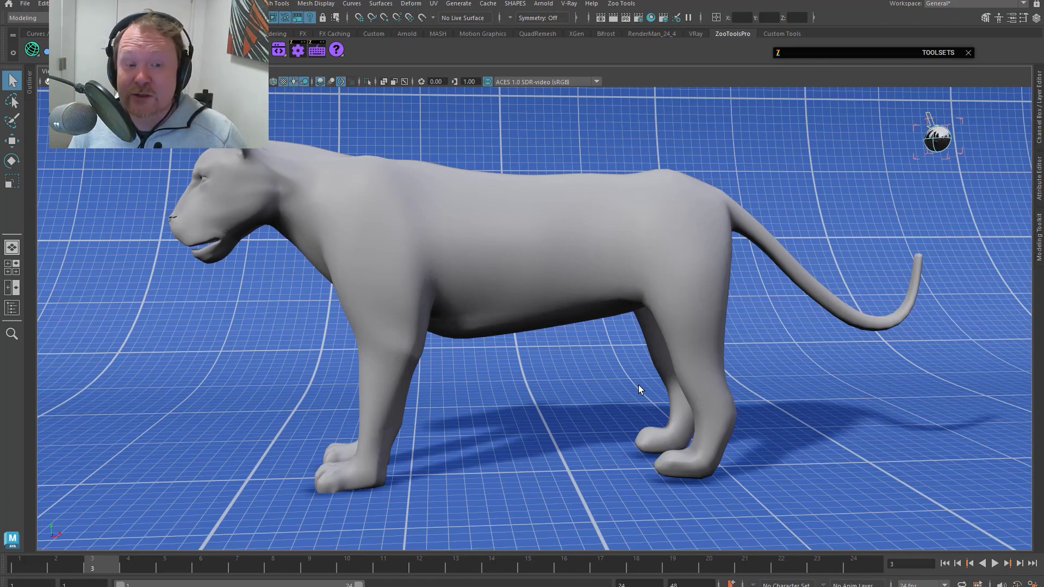
drag(449, 368, 498, 356)
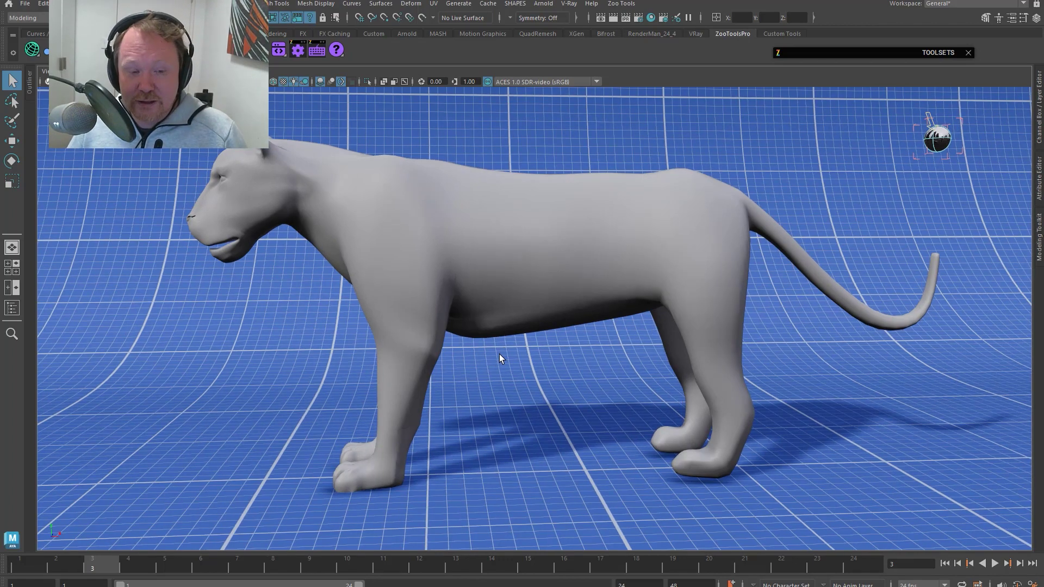
key(alt+period)
key(alt+comma)
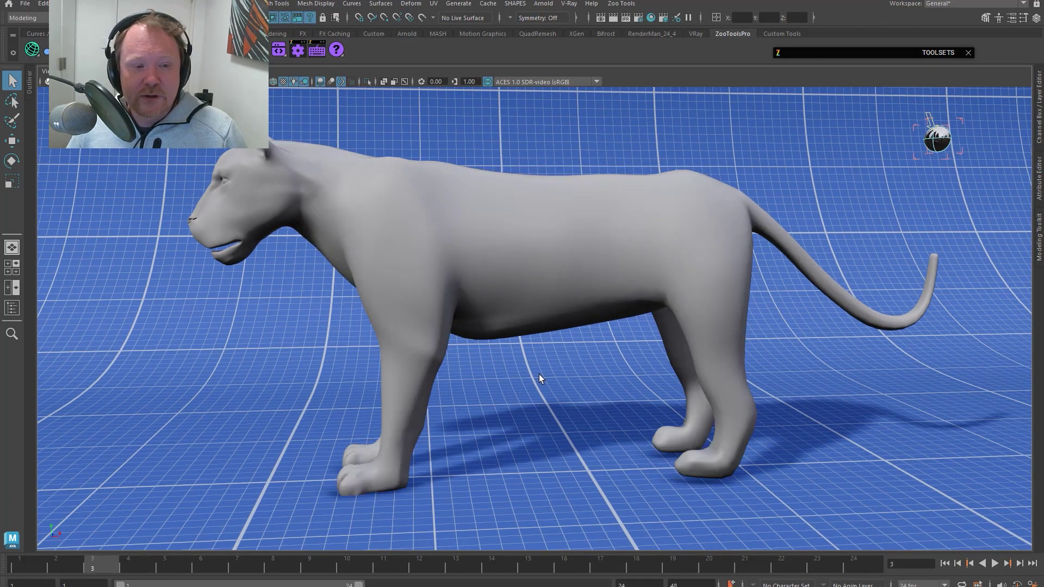
key(alt+period)
key(alt+period)
key(alt+comma)
key(alt+comma)
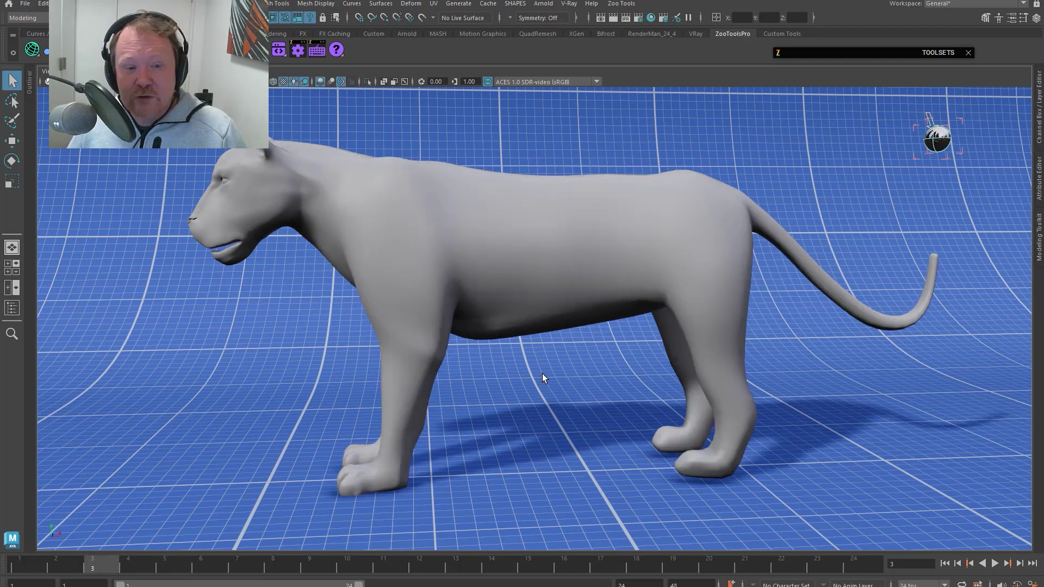
Step: Step through the successive lion versions from frame 3 to frame 10 to review the changes in anatomy
key(alt+period)
key(alt+period)
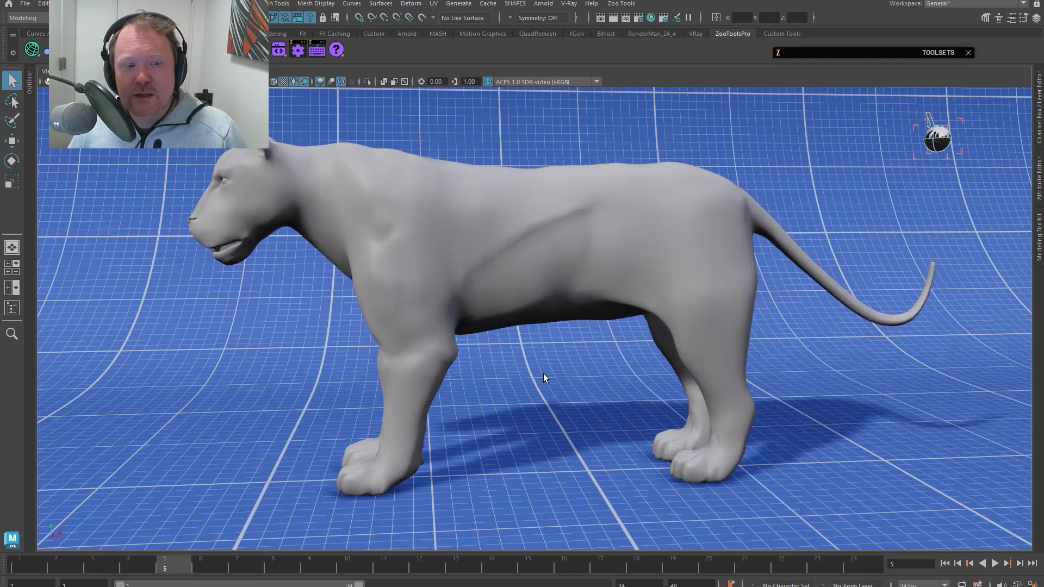
key(alt+period)
key(alt+period)
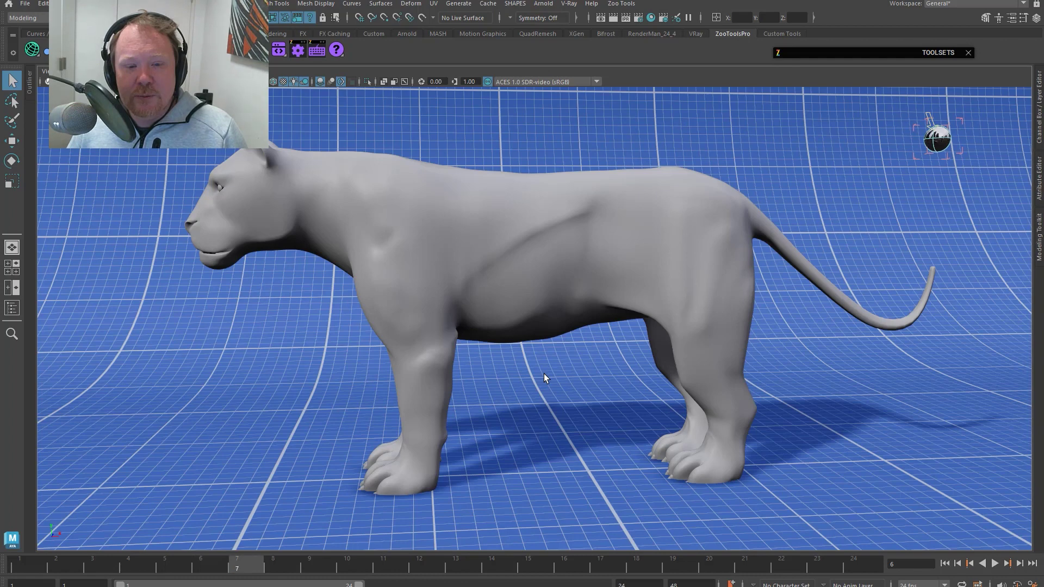
key(alt+period)
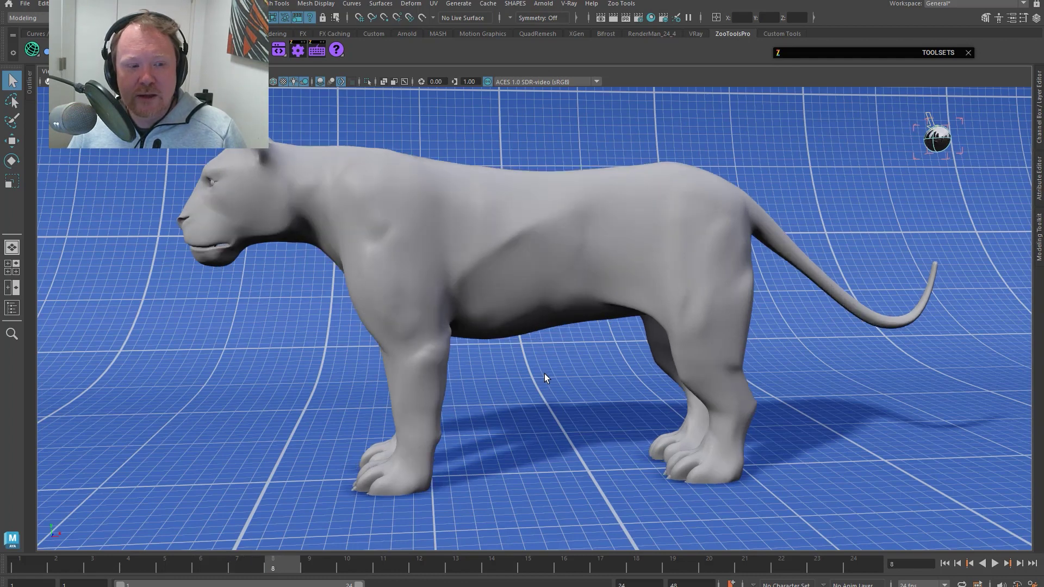
key(alt+period)
key(alt+period)
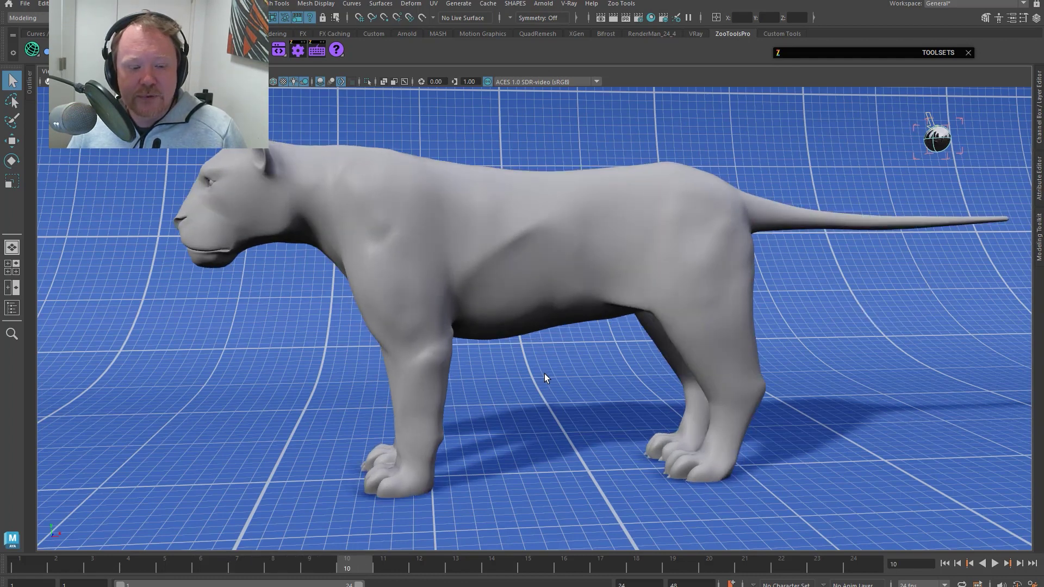
Step: Compare the lion versions on frames 7 to 10 from the side, then view frame 8 from the front three-quarter angle
key(alt+comma)
key(alt+comma)
key(alt+comma)
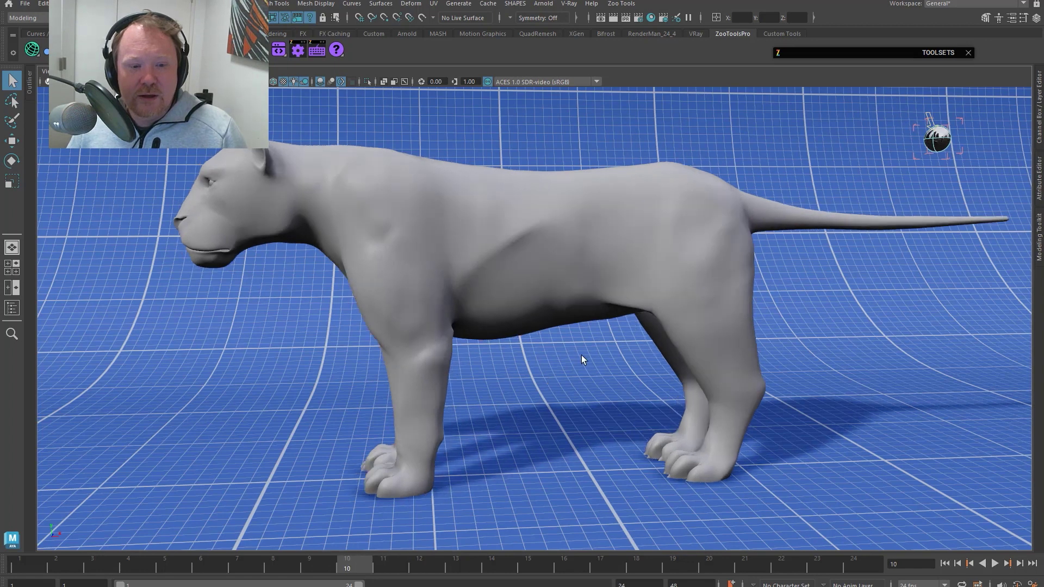
key(alt+comma)
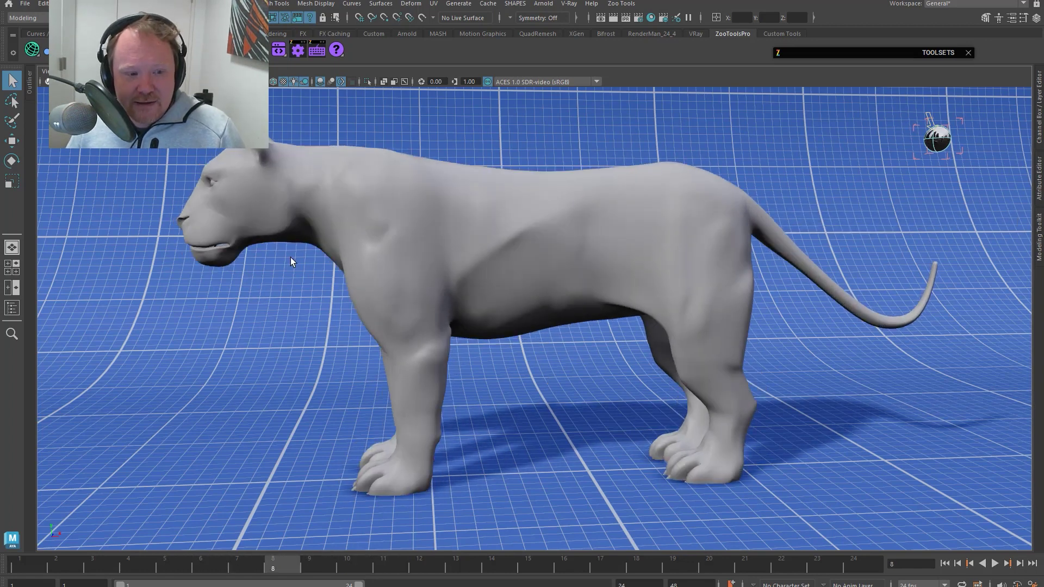
key(alt+period)
key(alt+period)
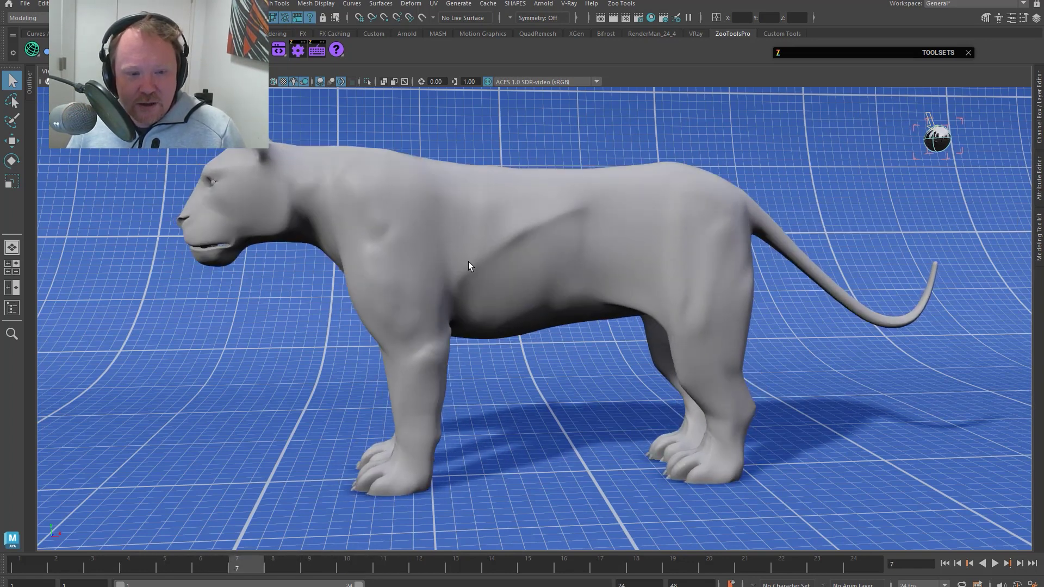
key(alt+period)
drag(436, 380, 529, 435)
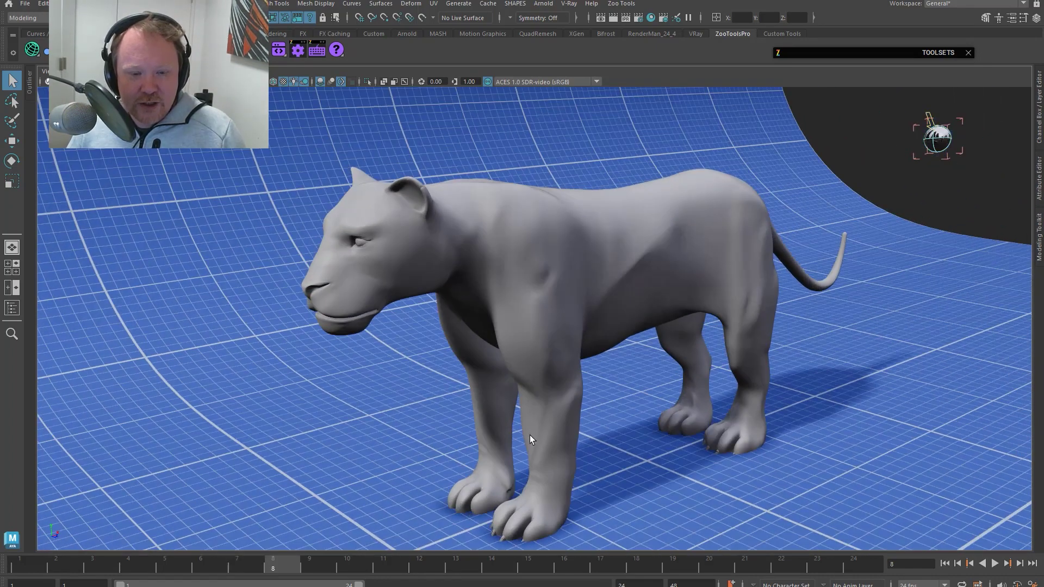
drag(549, 377, 536, 367)
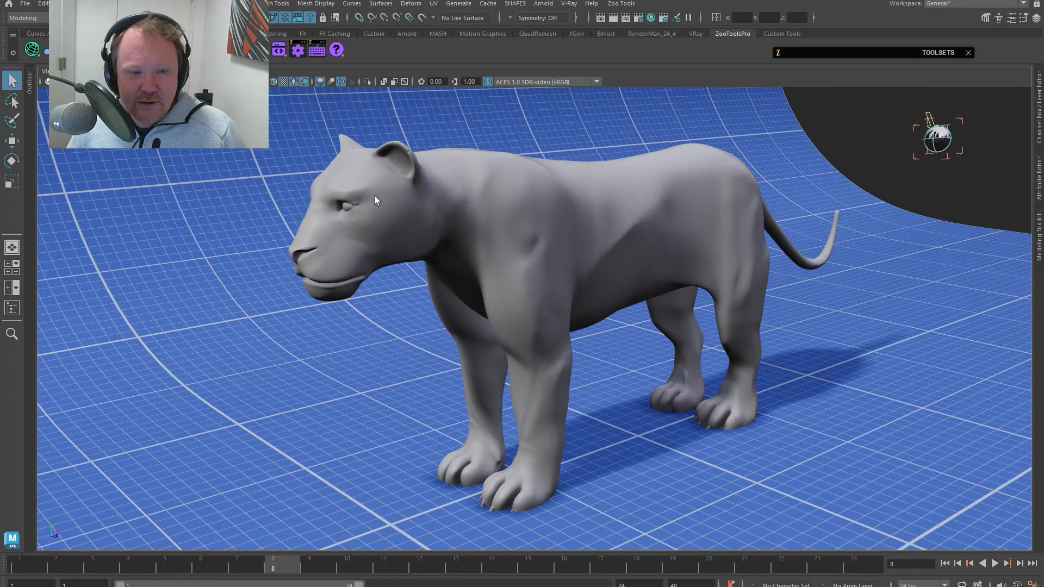
Step: Flip between the lion versions on frames 8 and 9 to compare the ears, hind legs and tail
key(alt+period)
key(alt+comma)
key(alt+period)
key(alt+comma)
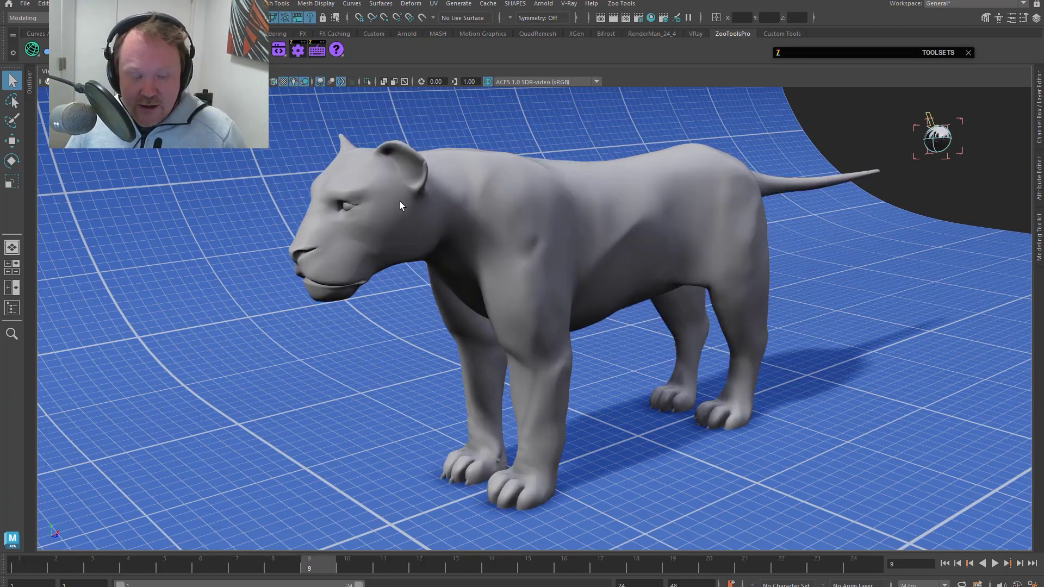
key(alt+comma)
key(alt+period)
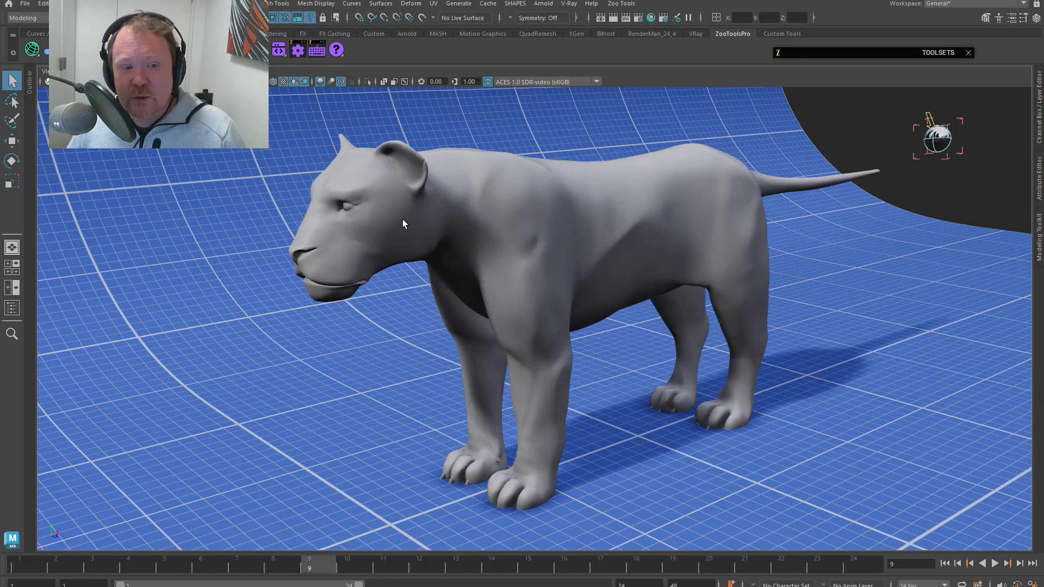
Step: Step back from frame 9 through the earlier lion versions and stop on the one at frame 2
key(alt+comma)
key(alt+comma)
key(alt+comma)
key(alt+comma)
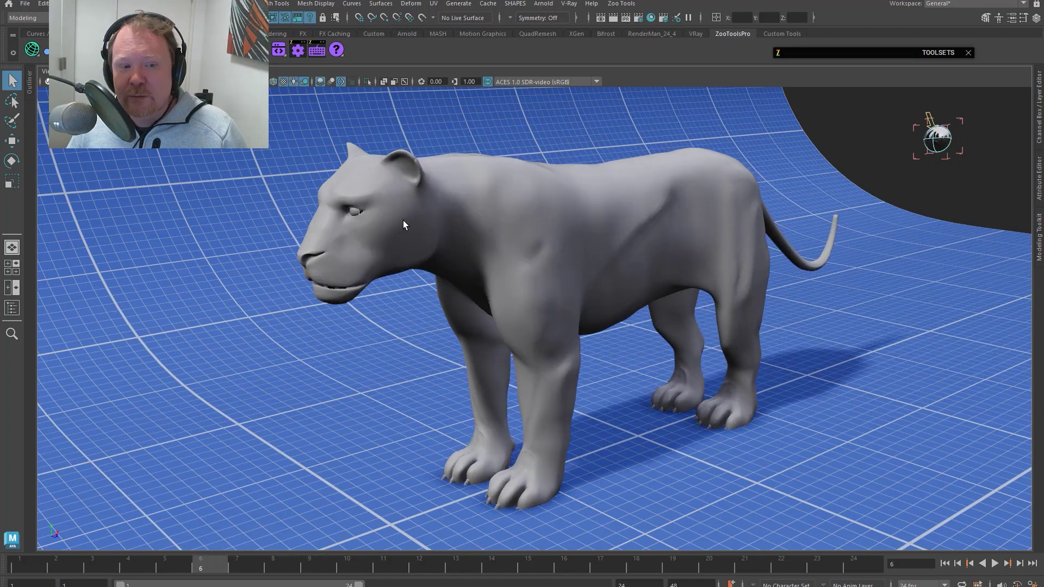
key(alt+comma)
key(alt+comma)
key(alt+comma)
key(alt+comma)
key(alt+period)
key(alt+period)
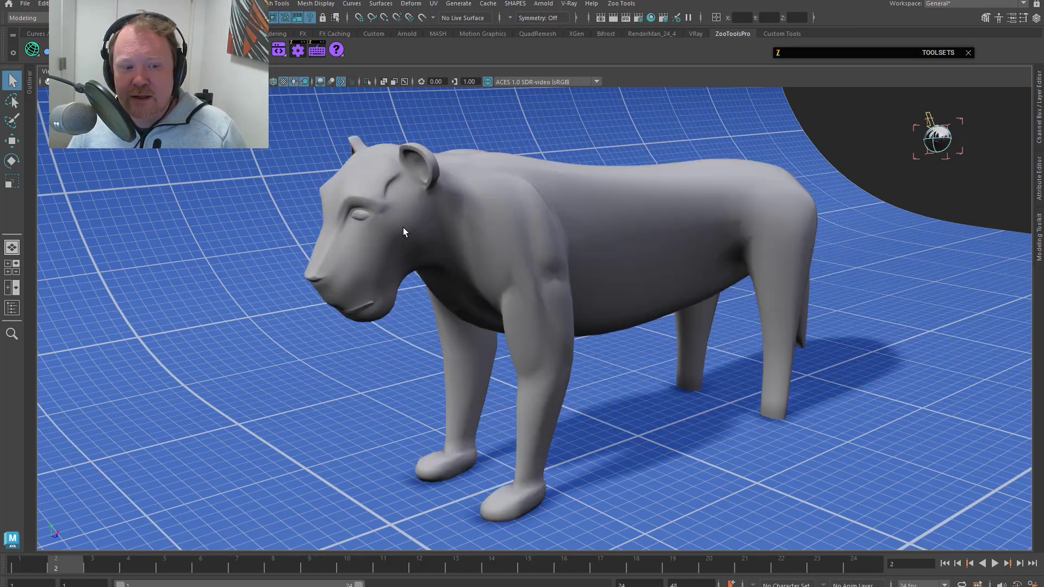
Step: Flip among the lion versions on frames 1 to 3 to compare the early body shapes, ending on frame 3
key(alt+comma)
key(alt+period)
key(alt+period)
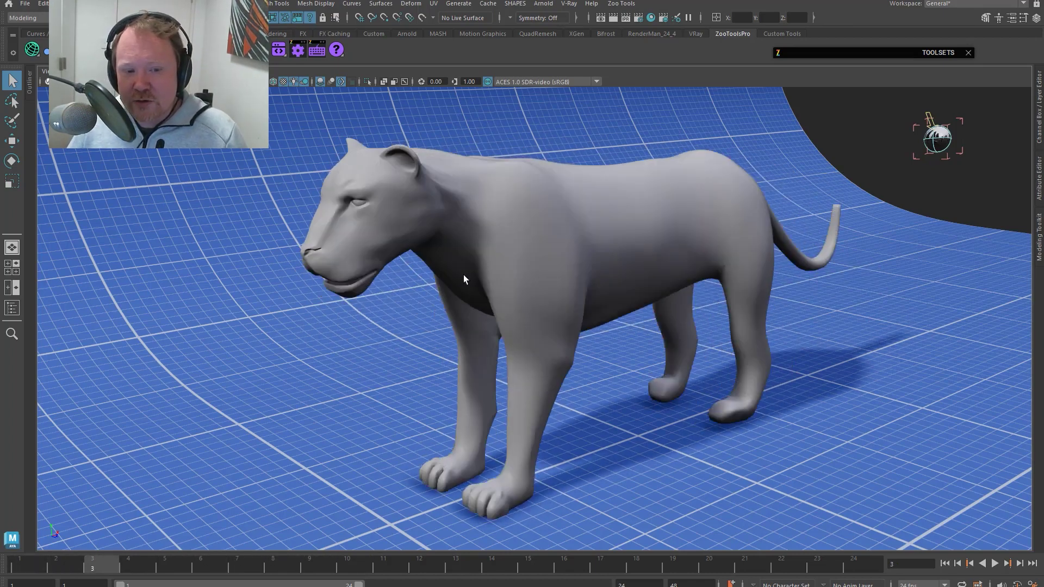
key(alt+comma)
key(alt+comma)
key(alt+comma)
key(alt+period)
key(alt+period)
key(alt+period)
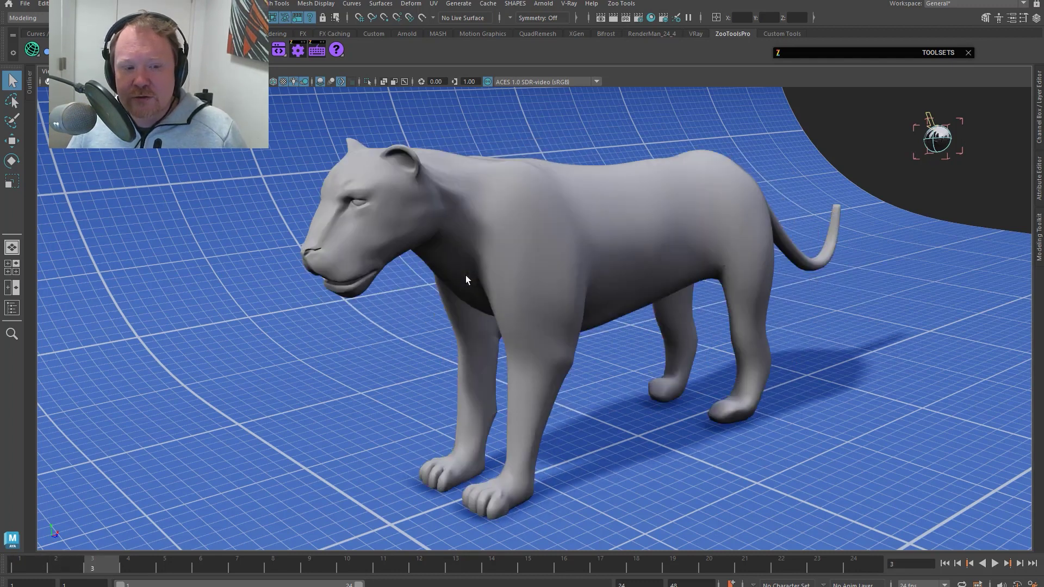
Step: Step forward from frame 3 to review the increasingly refined lion versions up to frame 10
key(alt+period)
key(alt+period)
key(alt+period)
key(alt+period)
key(alt+period)
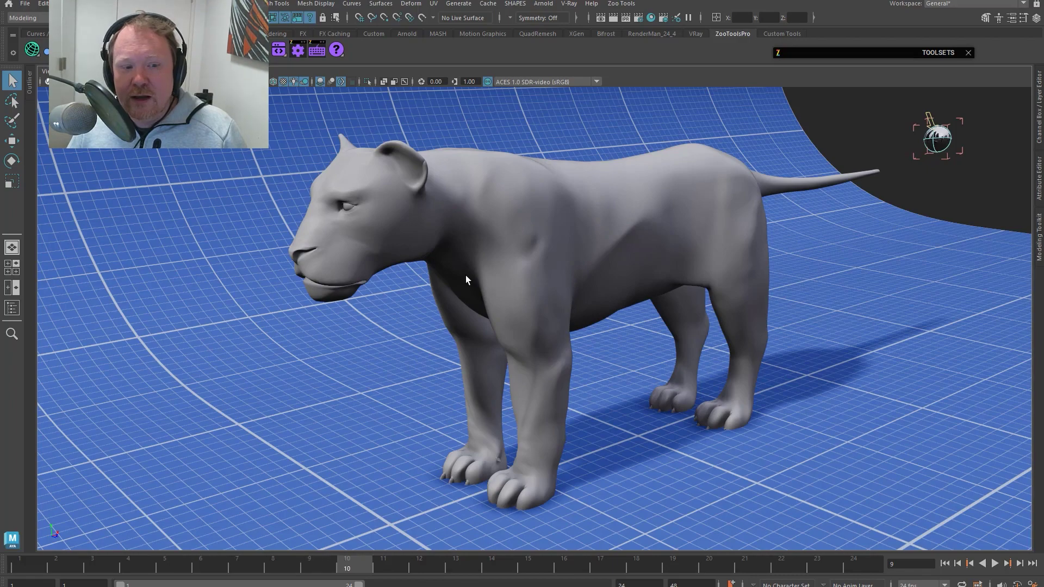
Step: Select the lion mesh on frame 9 to inspect its wireframe topology from the side, then deselect it
drag(465, 275, 440, 262)
click(440, 262)
scroll(465, 303, up, 3)
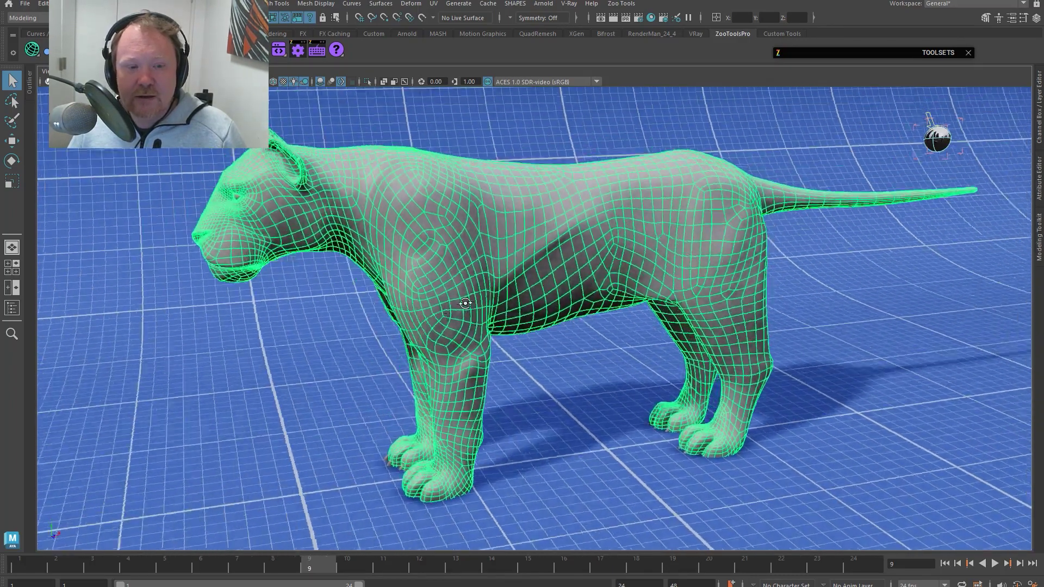
drag(466, 302, 496, 187)
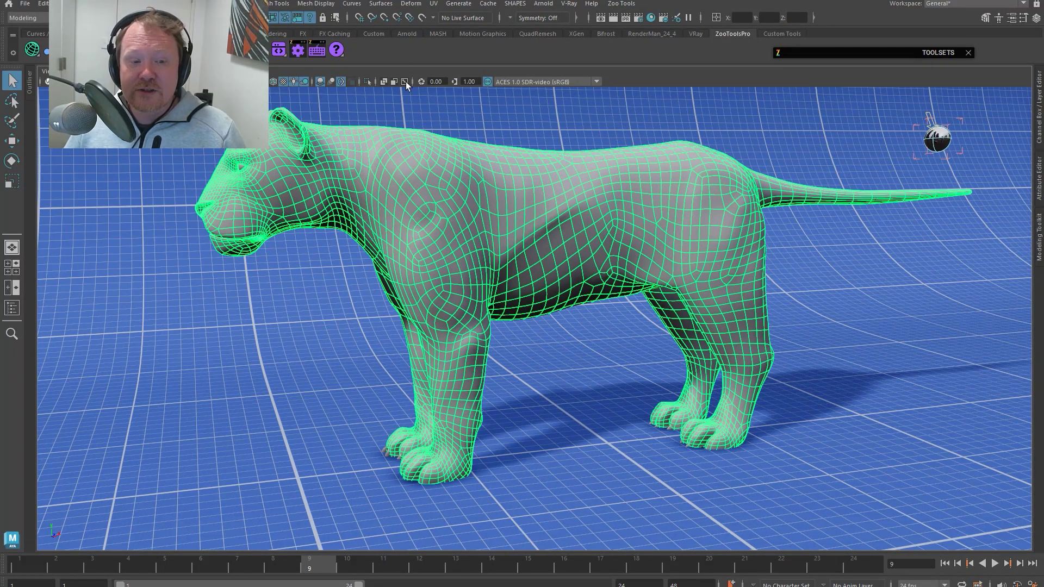
ctrl+click(687, 197)
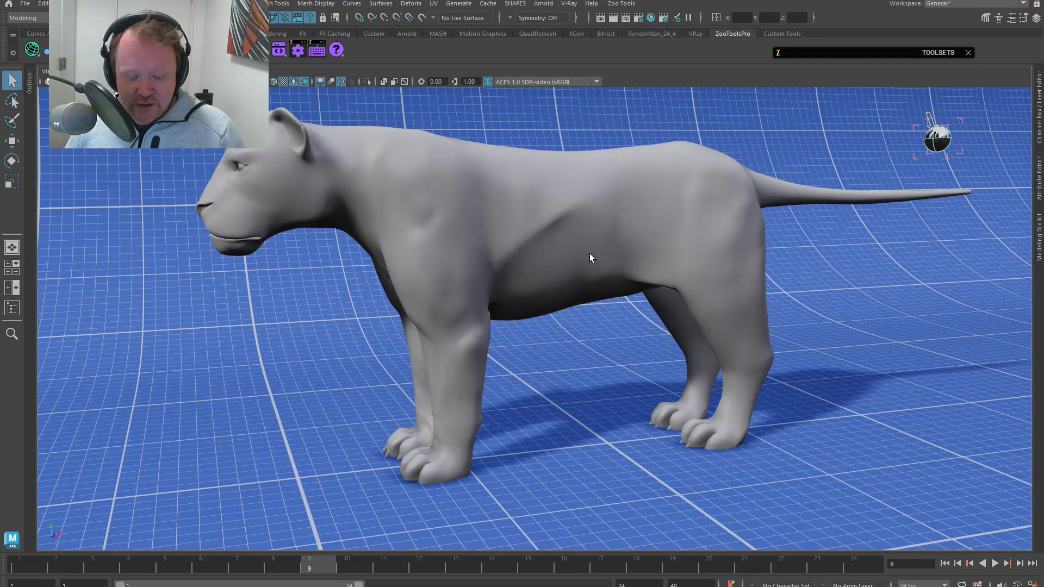
Step: Play the lion's turntable animation, then scrub the timeline back to frame 10
key(alt+v)
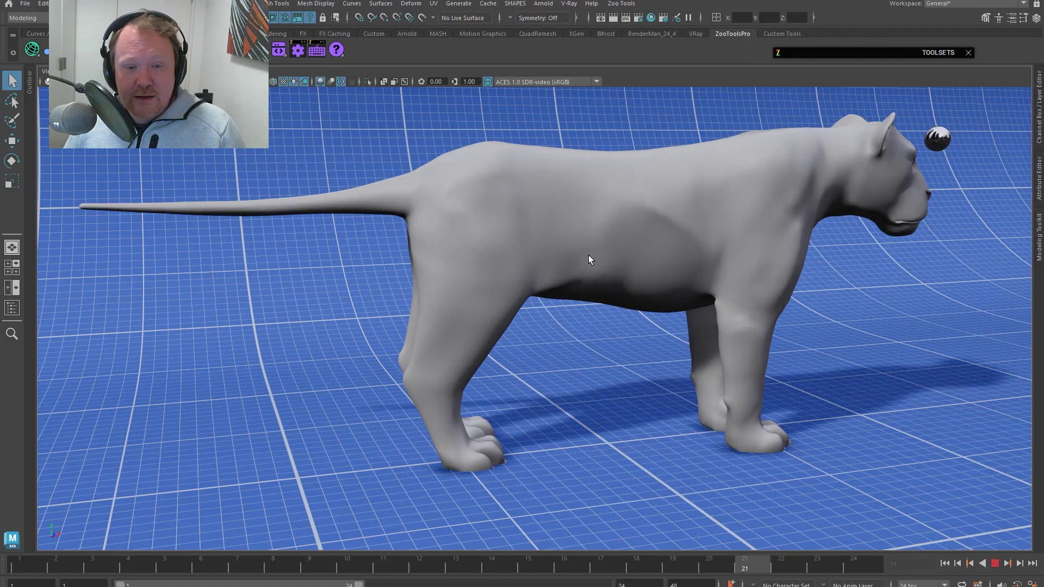
key(alt+v)
key(alt+v)
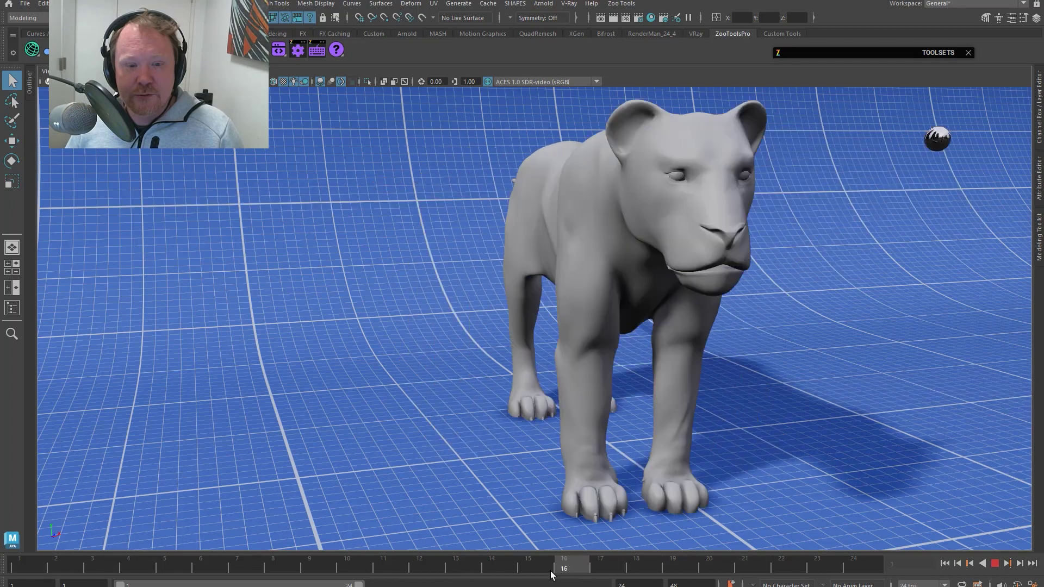
drag(447, 567, 340, 562)
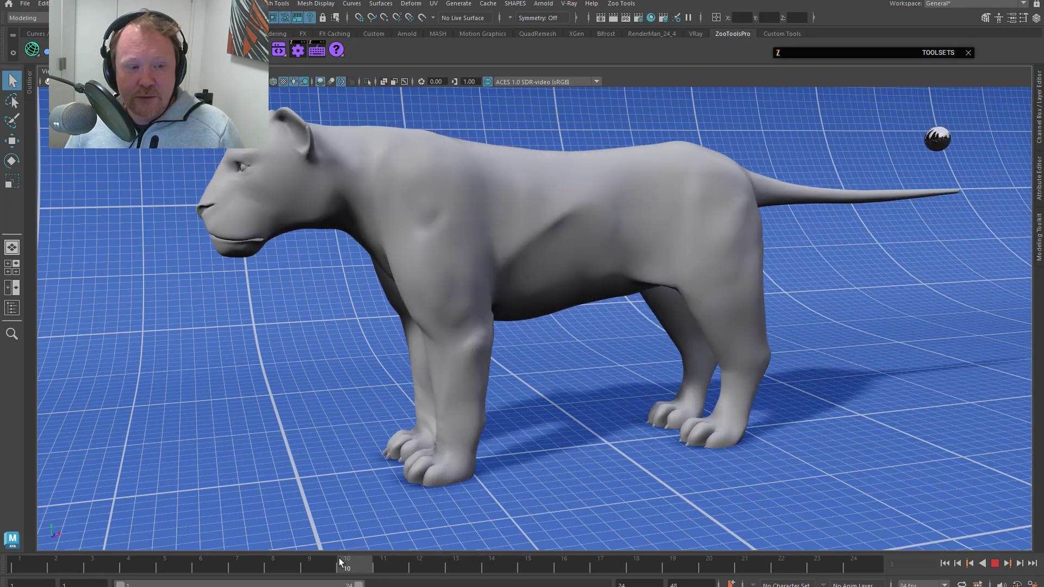
Step: Compare the early lion model on frame 2 with the refined version on frame 10
click(23, 569)
click(59, 568)
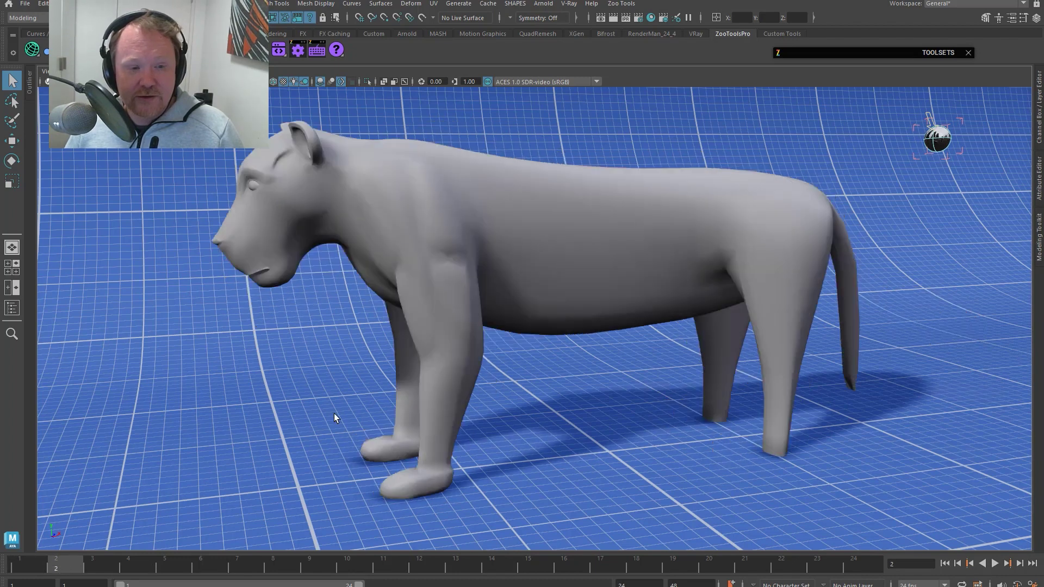
click(505, 238)
click(363, 451)
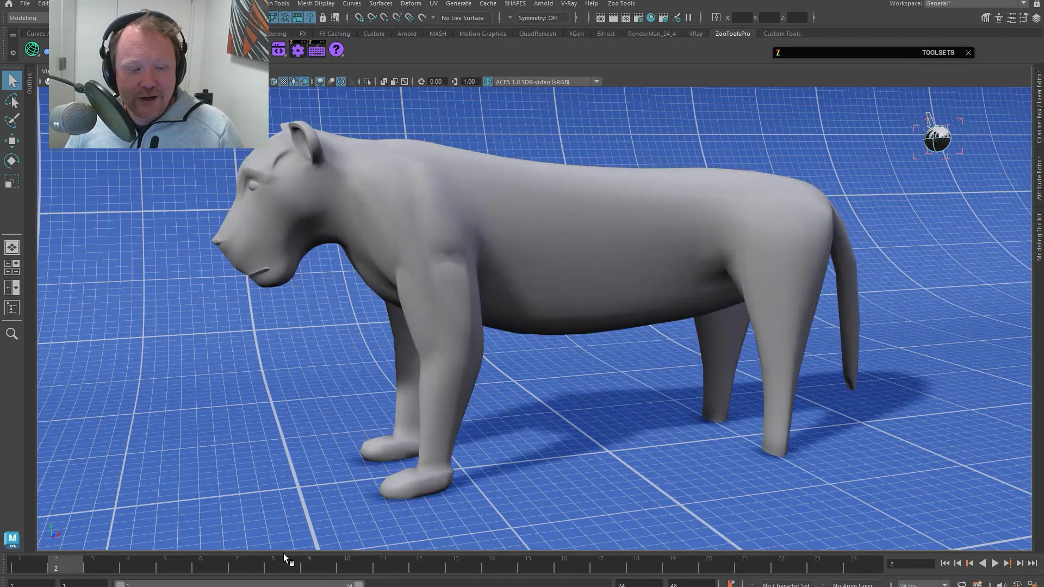
click(346, 568)
mouse_move(365, 568)
mouse_down()
mouse_move(381, 568)
mouse_move(345, 566)
mouse_up()
click(68, 569)
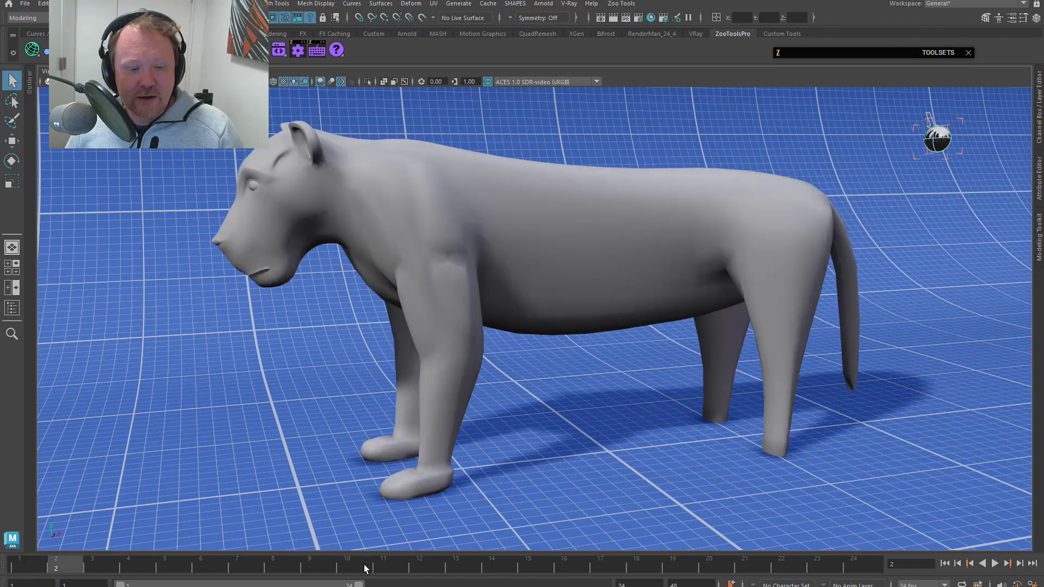
click(348, 568)
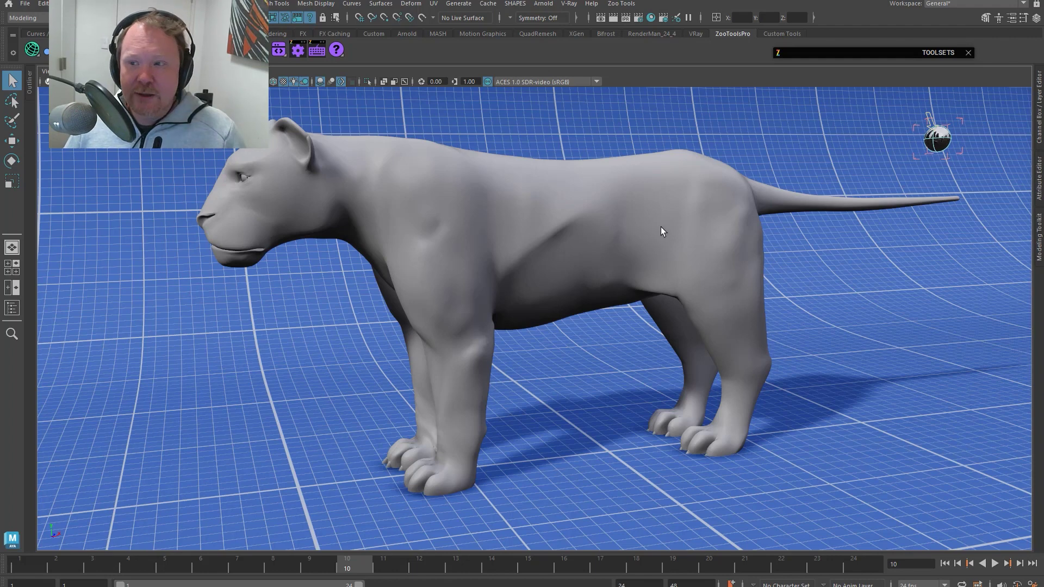
Step: Switch to the image viewer, advance past the lion sculpt image and play the running lioness video repeatedly
key(alt+Tab)
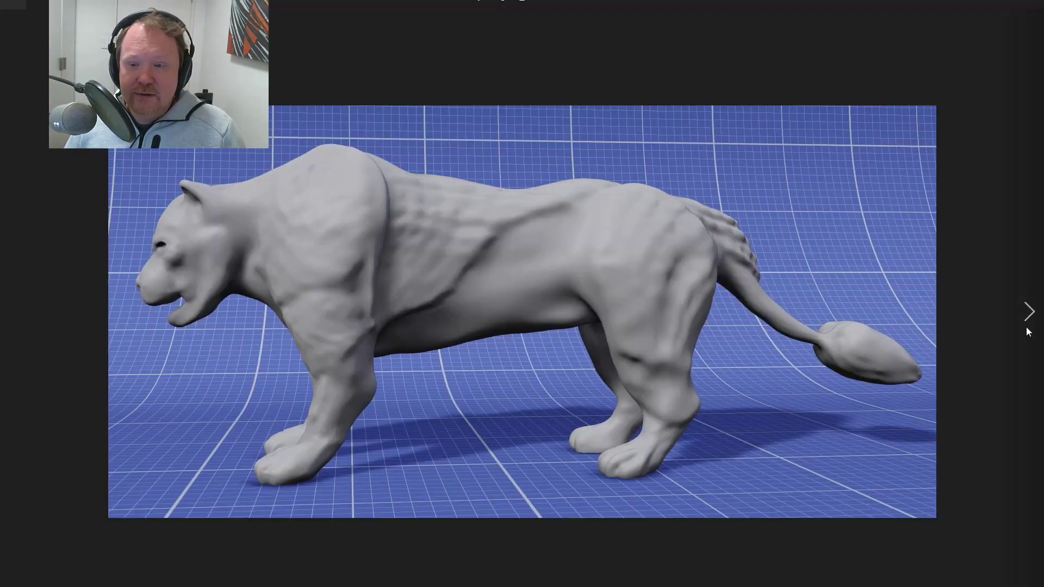
click(1027, 318)
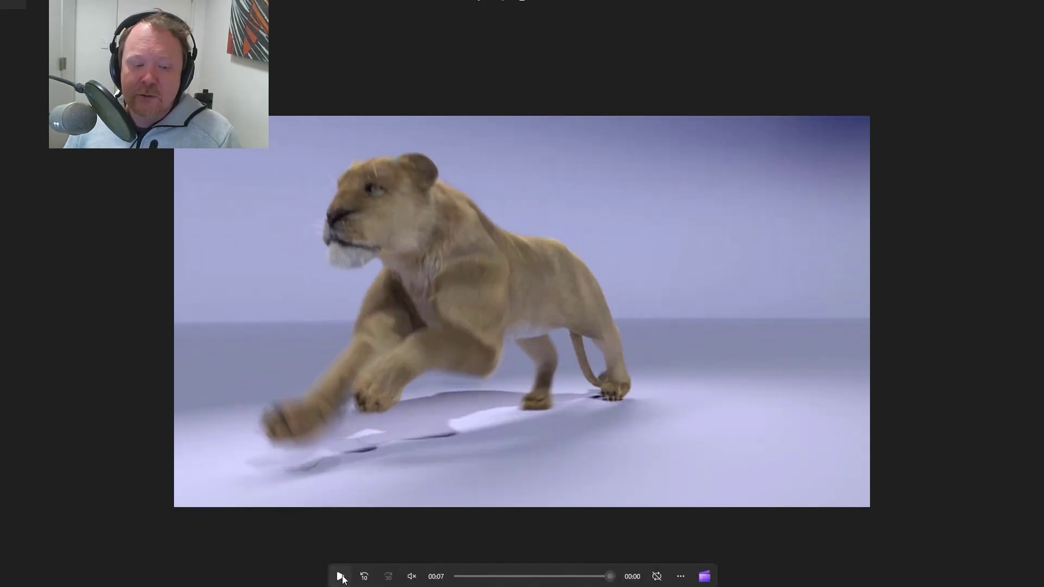
click(341, 577)
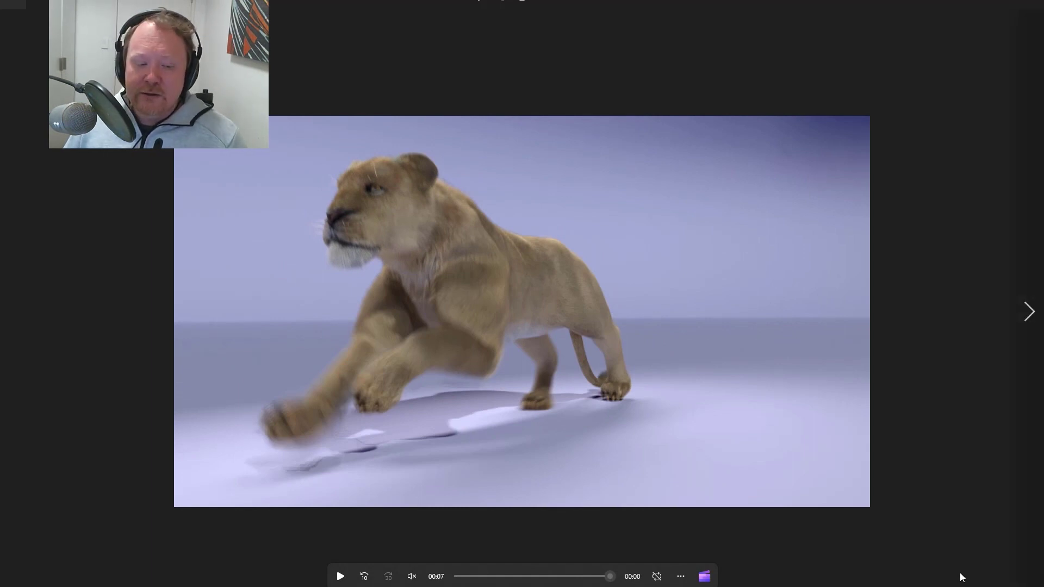
click(337, 582)
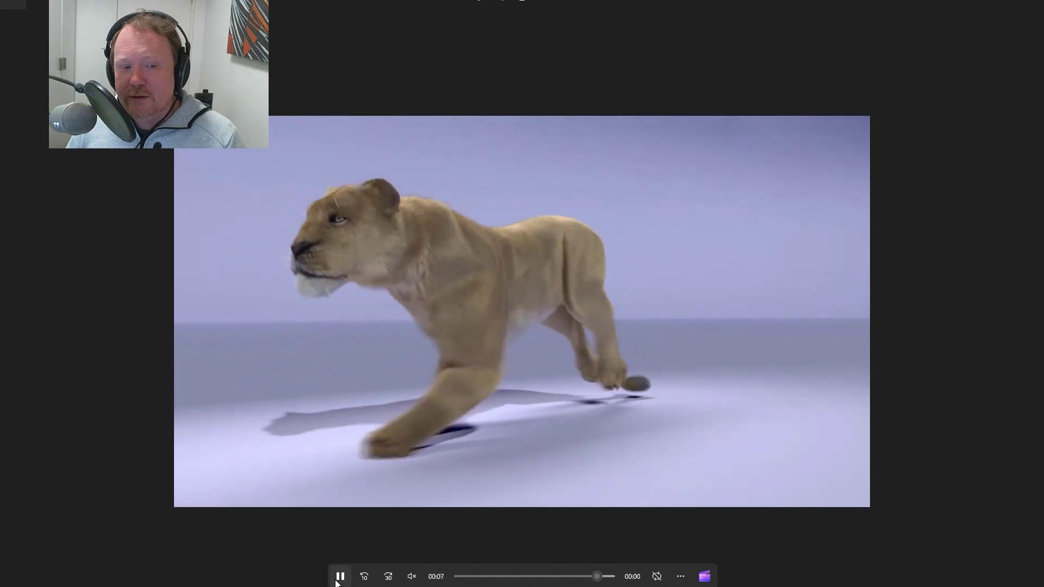
click(338, 580)
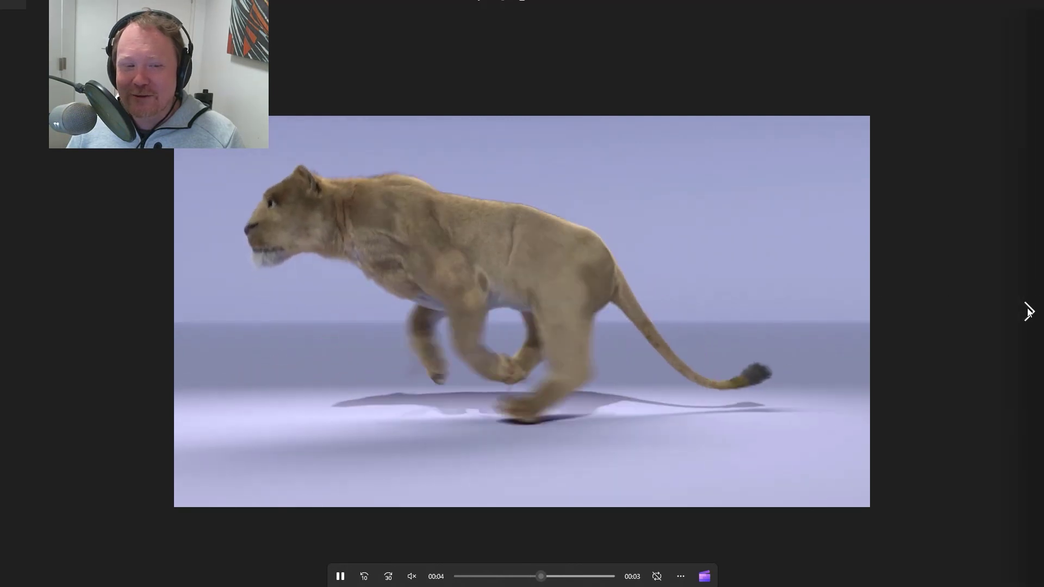
Step: Show the rhino image briefly, then return to the running lioness video and pause it
click(1028, 312)
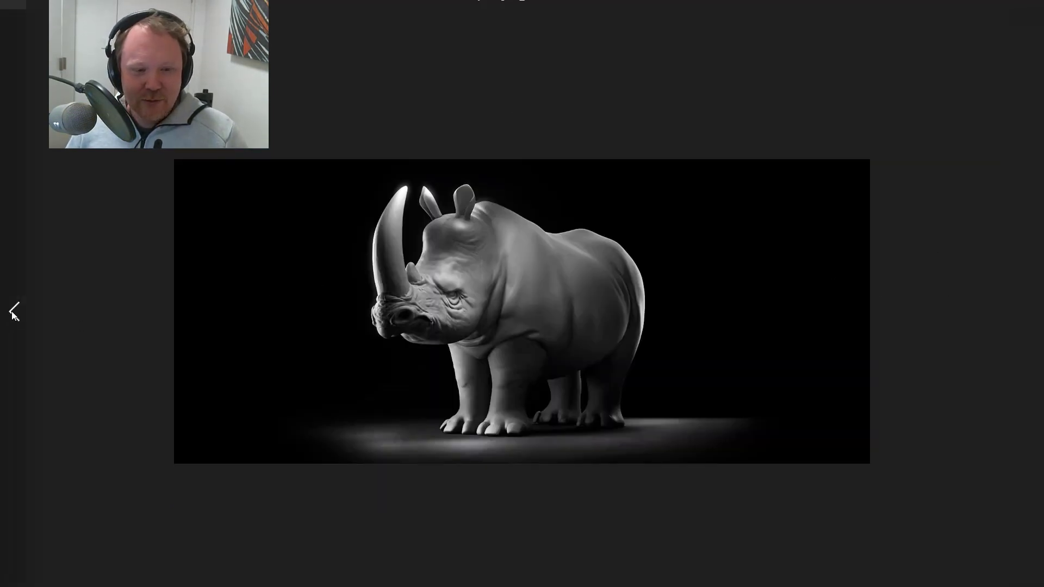
click(12, 311)
click(432, 424)
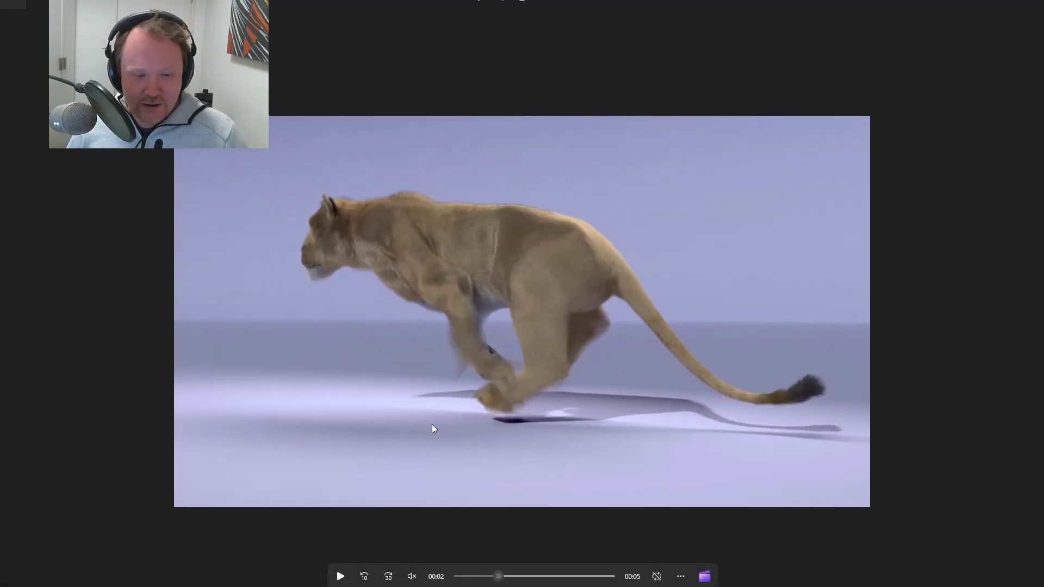
Step: Switch to Maya and open the human head bust scene from the scenes browser, discarding changes to the lion scene
key(alt+Tab)
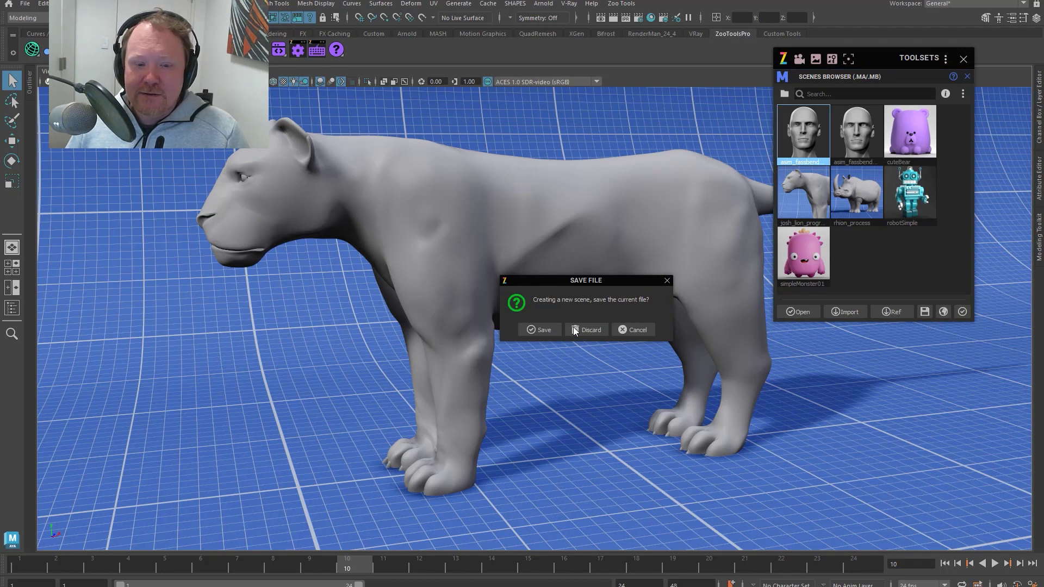
click(584, 330)
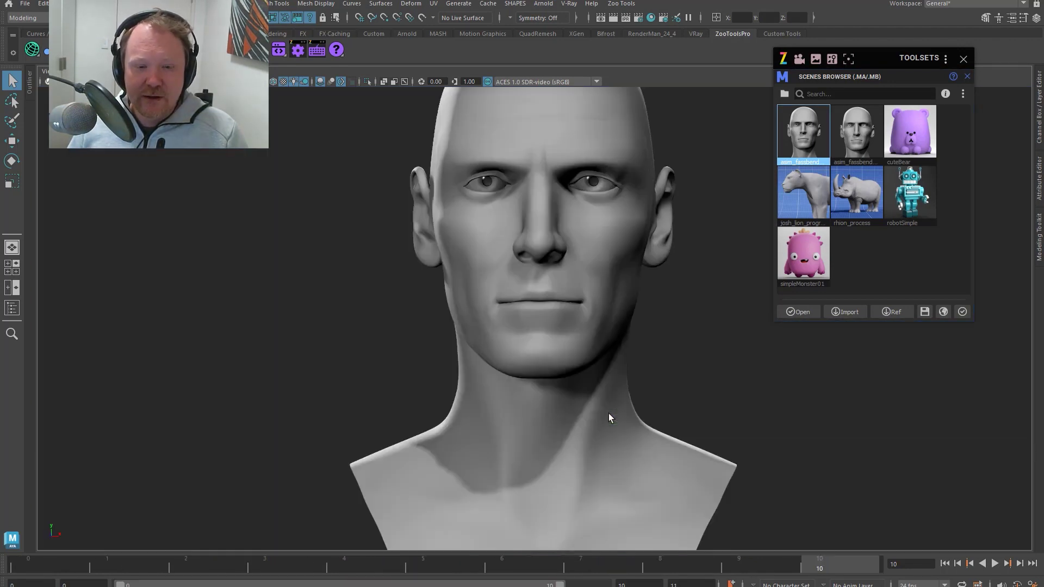
mouse_move(536, 330)
mouse_down()
mouse_move(575, 331)
mouse_move(543, 296)
mouse_move(549, 329)
mouse_up()
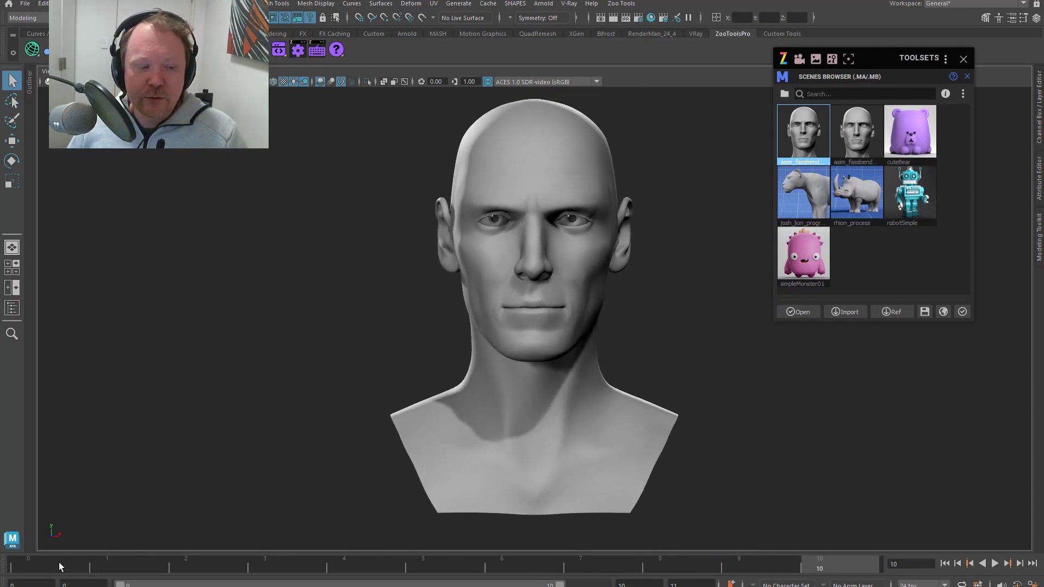
Step: Show the head version on frame 0 and compare it with frame 1 from front and three-quarter views
click(31, 565)
drag(664, 337, 596, 348)
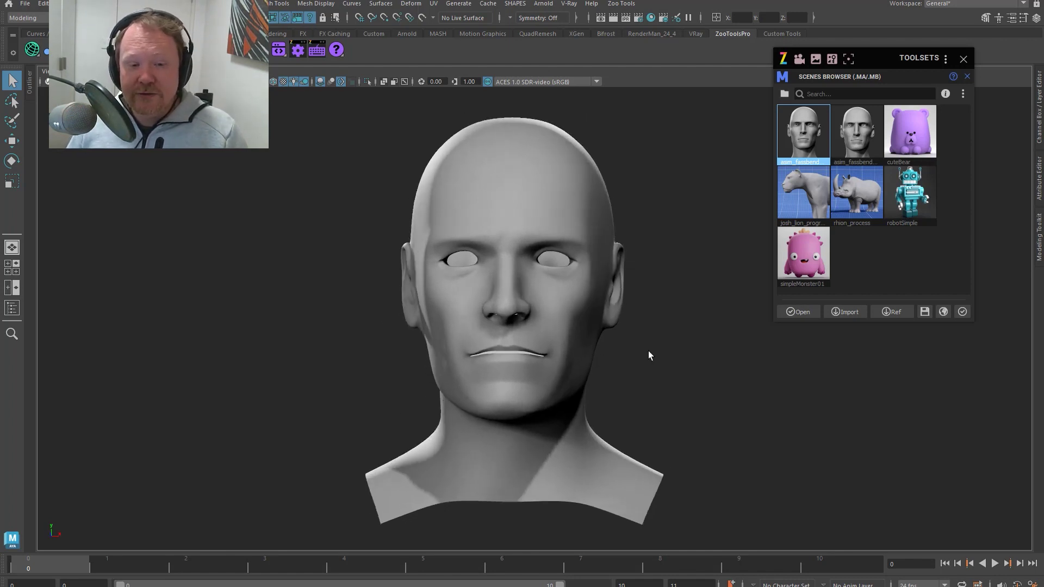
drag(642, 347, 489, 424)
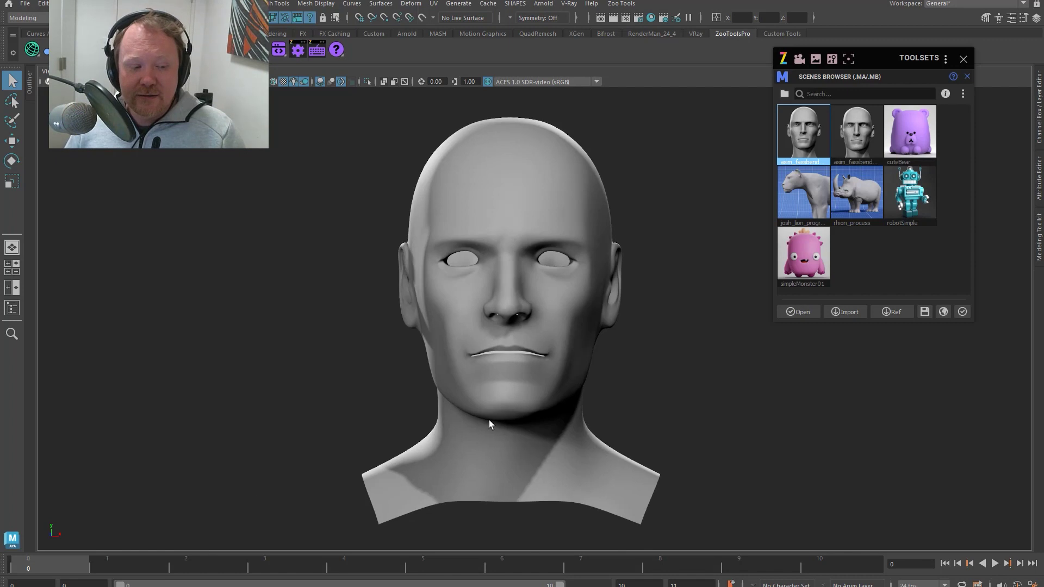
click(107, 568)
click(48, 573)
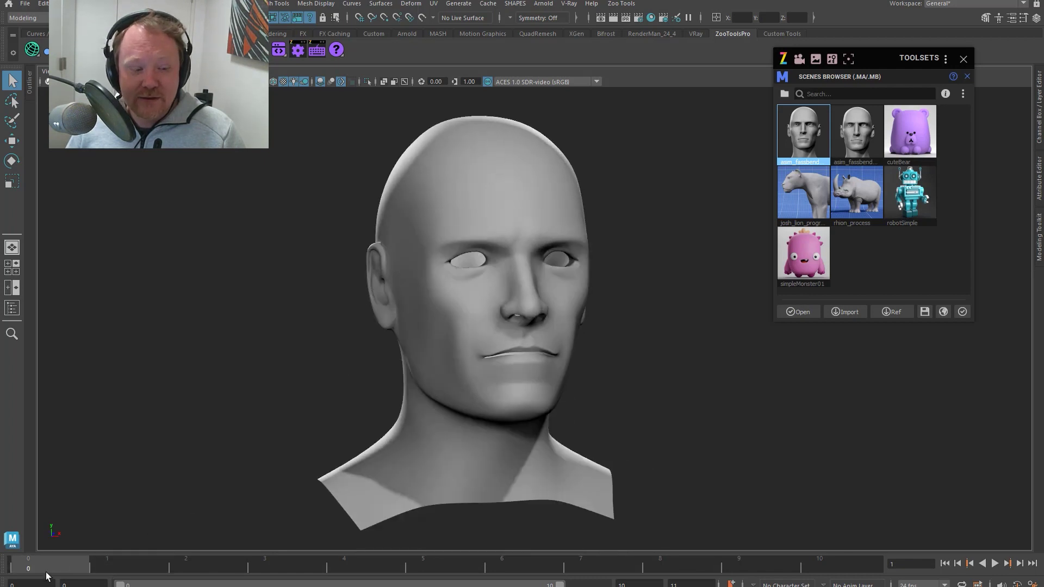
Step: Compare the rough head on frame 0 with the version on frame 1 again, ending with a front view
click(109, 570)
drag(471, 372, 500, 367)
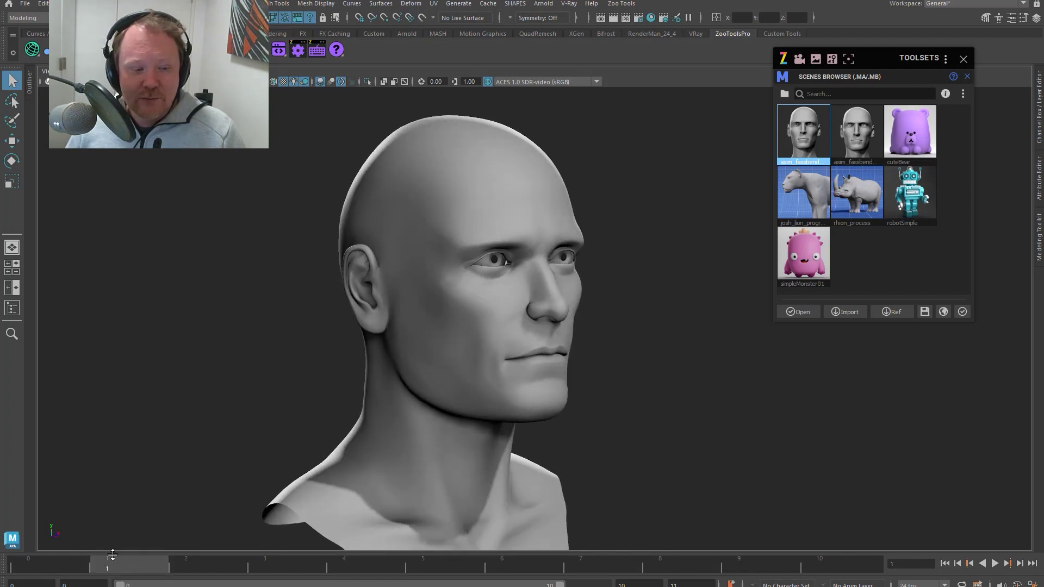
click(65, 569)
click(132, 568)
drag(550, 419, 360, 546)
Step: Compare the head versions on frames 2 and 3 from the front, and advance the timeline to frame 5
click(209, 566)
click(276, 564)
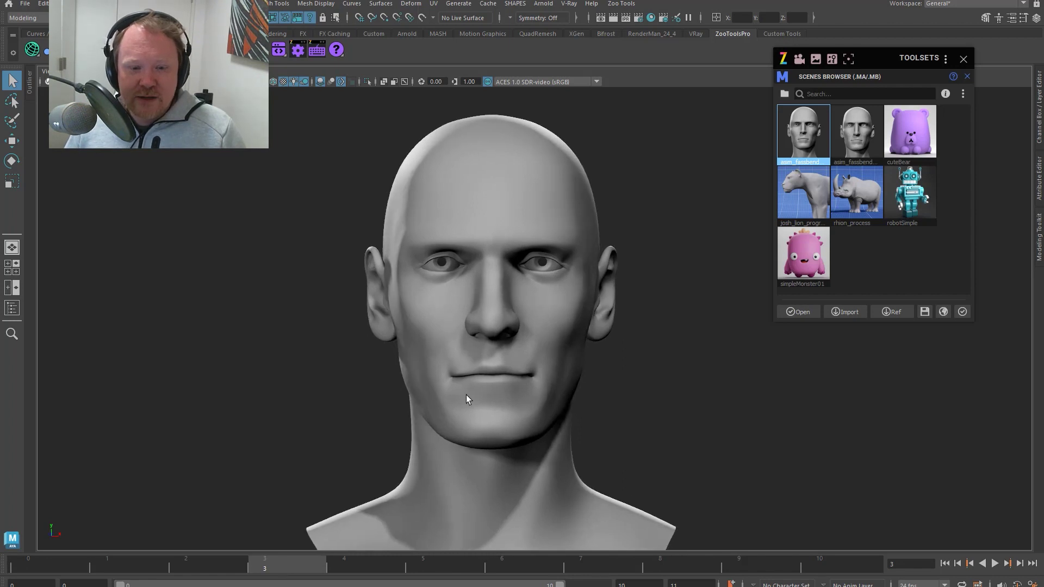
click(204, 572)
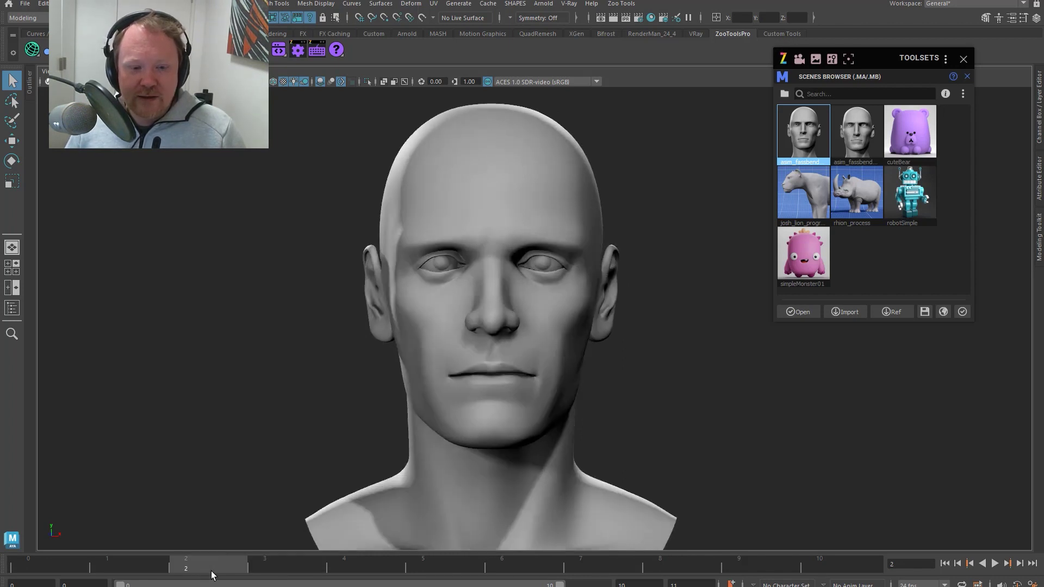
click(284, 566)
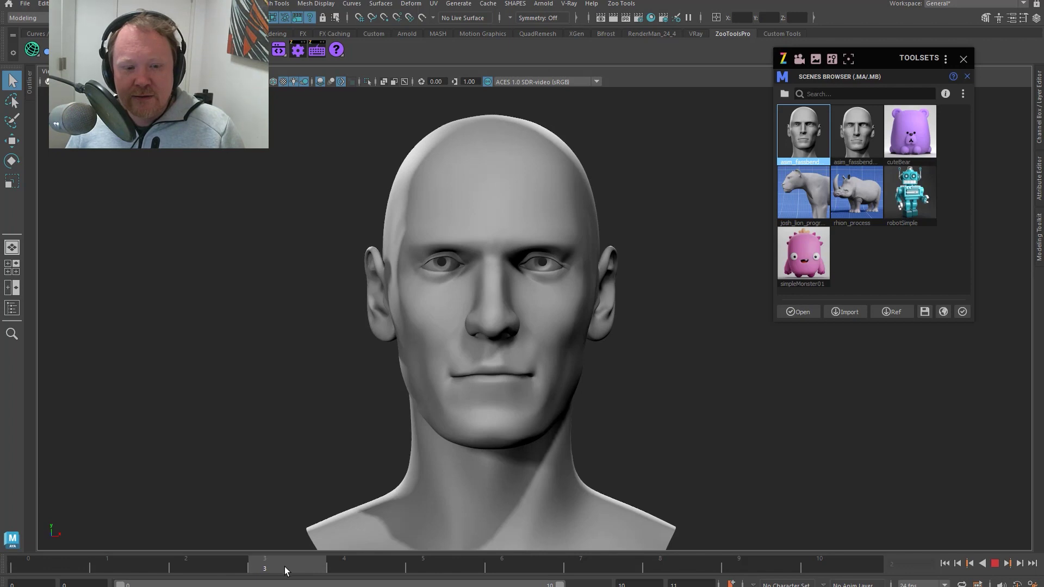
click(335, 569)
drag(334, 568, 414, 553)
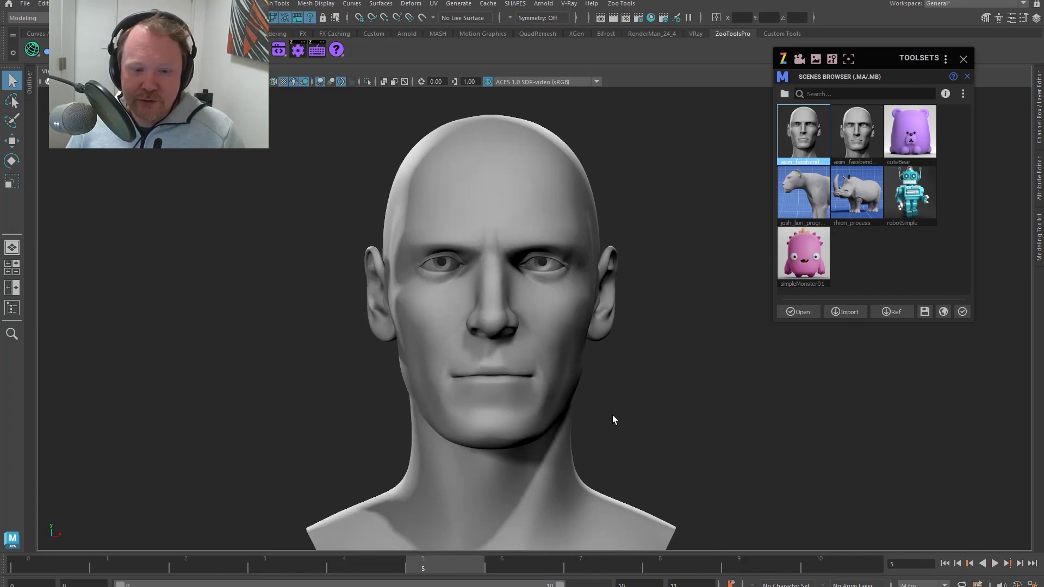
Step: Step back and forth between frames 4 and 7 to compare the head versions from the front
key(alt+period)
key(alt+period)
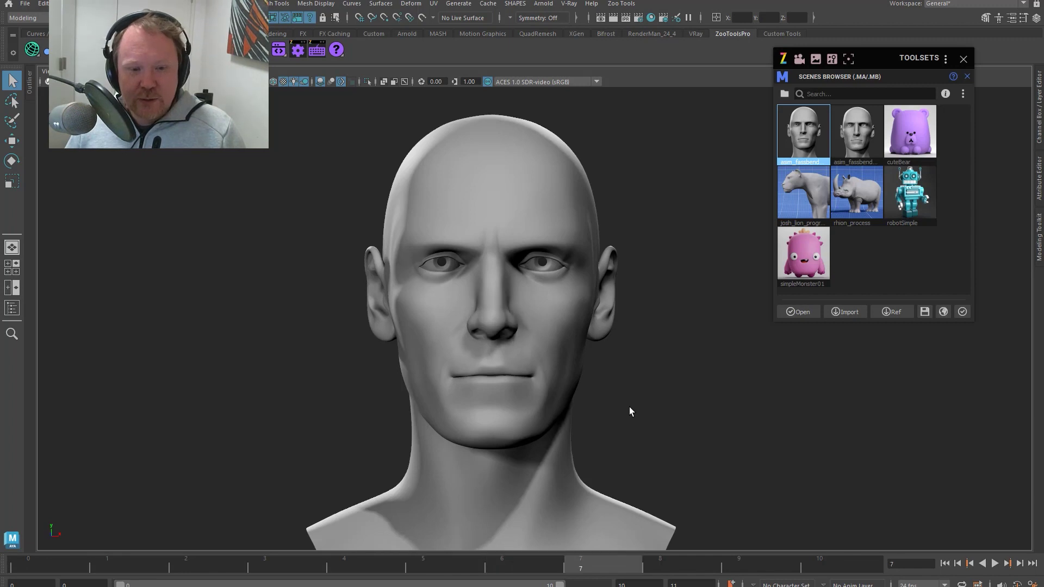
key(alt+comma)
key(alt+comma)
key(alt+comma)
key(alt+period)
key(alt+period)
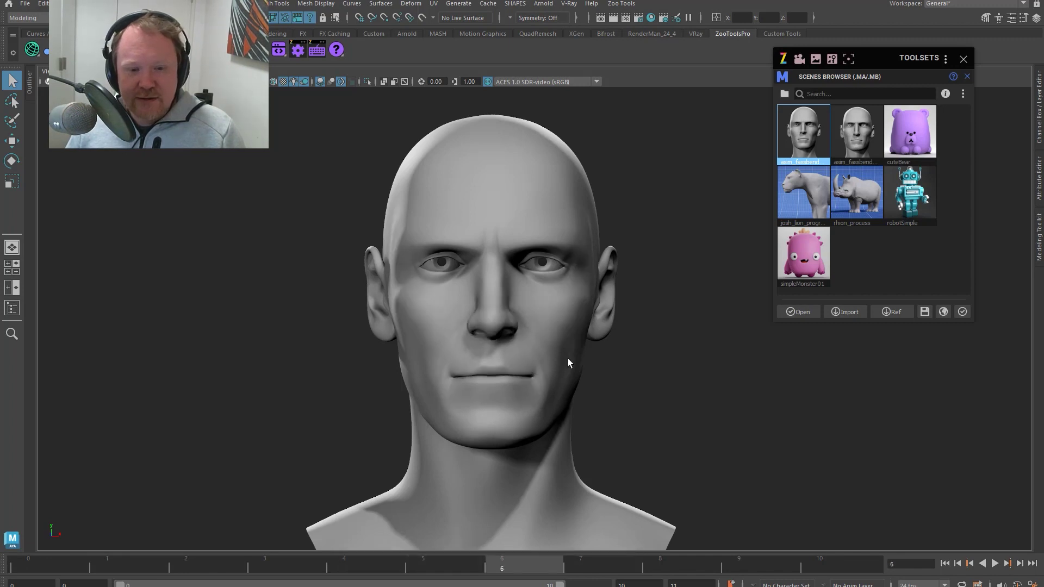
Step: Examine the face up close from a three-quarter angle while comparing frames 5 and 6, finishing on frame 7
drag(567, 357, 496, 357)
key(alt+comma)
key(alt+period)
scroll(490, 350, up, 3)
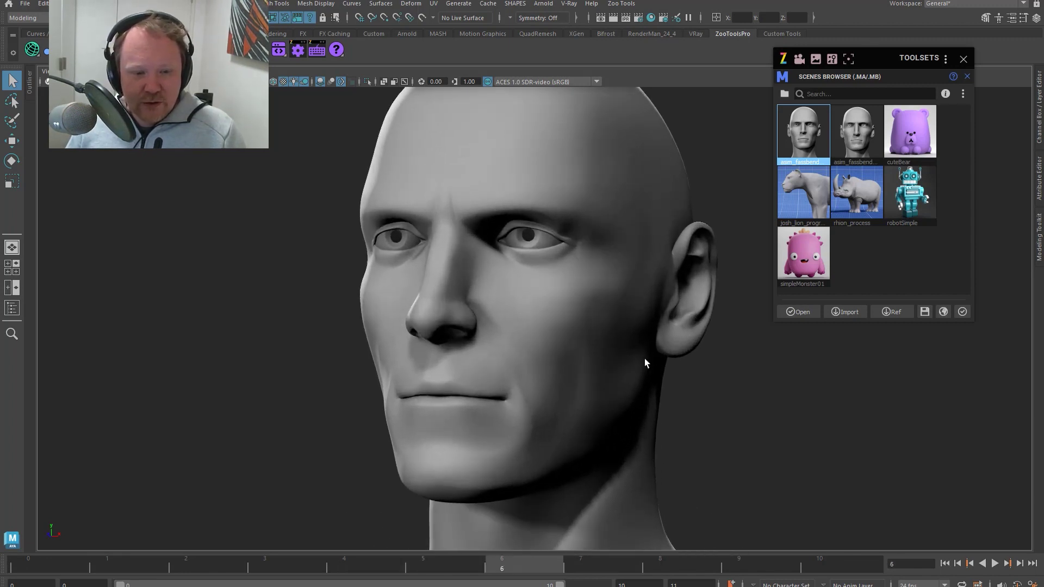
key(alt+comma)
key(alt+period)
key(alt+comma)
key(alt+period)
key(alt+period)
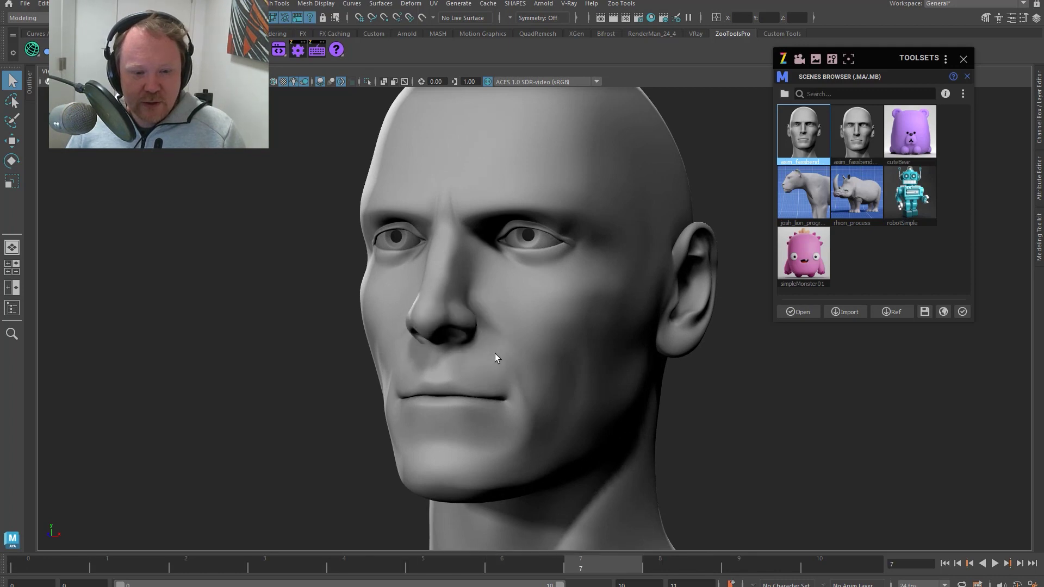
Step: Compare the close-up head versions across frames 5 to 8, finishing on frame 8
key(alt+comma)
key(alt+comma)
key(alt+period)
key(alt+period)
key(alt+period)
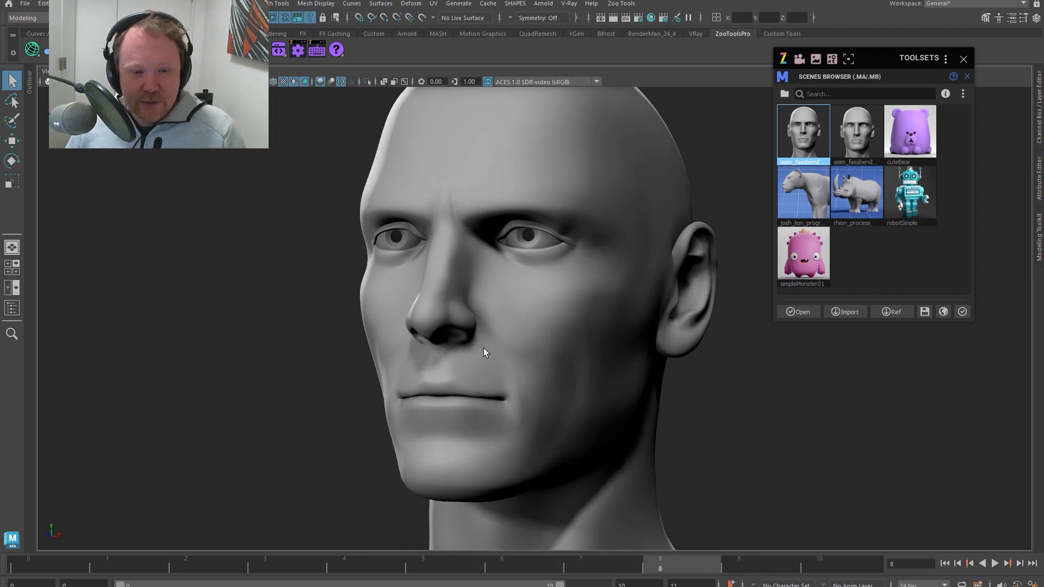
key(alt+comma)
key(alt+period)
Step: Turn the head further to the side and compare the versions on frames 7 to 10, ending on frame 10
drag(527, 338, 475, 333)
key(alt+comma)
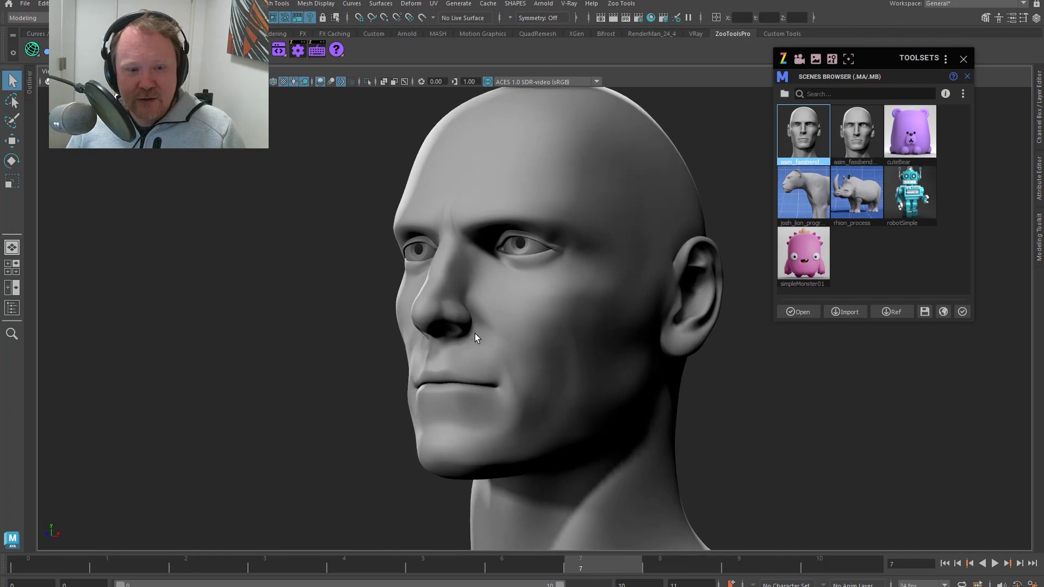
key(alt+period)
key(alt+period)
key(alt+period)
key(alt+comma)
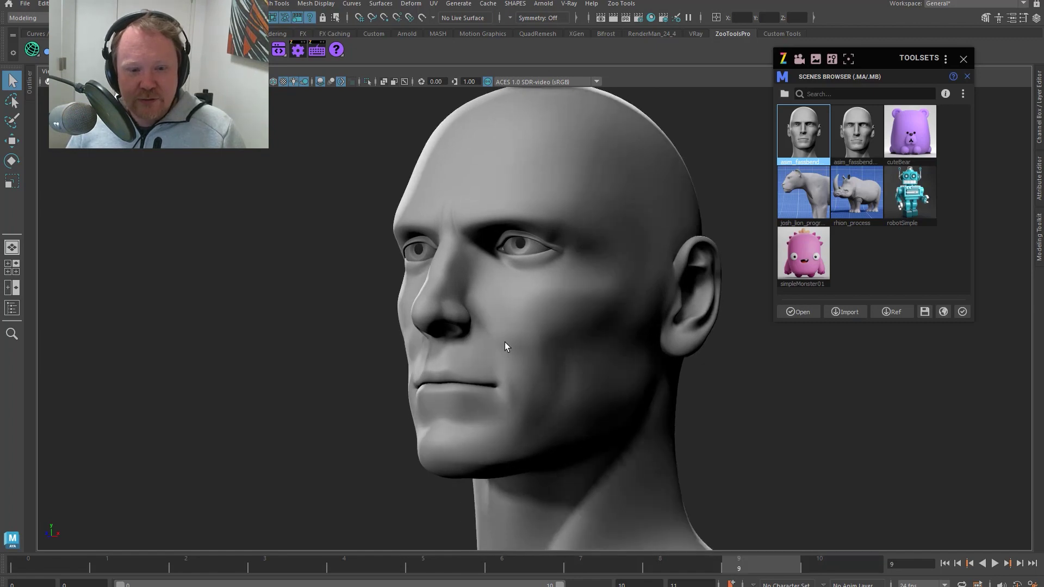
key(alt+period)
Step: Select the head on frame 10 to show its wireframe, deselect it and view the whole bust from the front
click(599, 337)
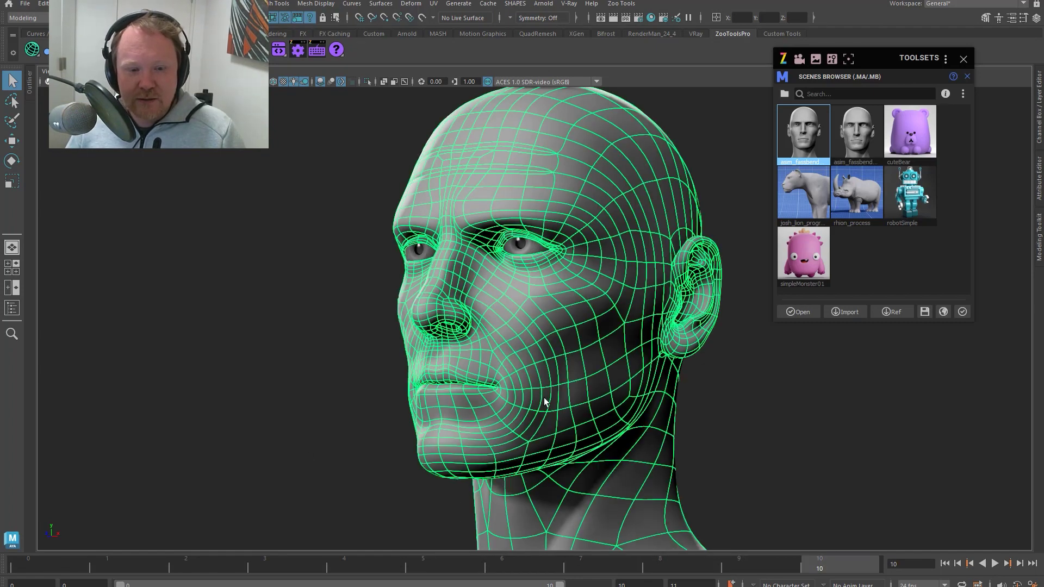
drag(544, 396, 735, 373)
click(734, 373)
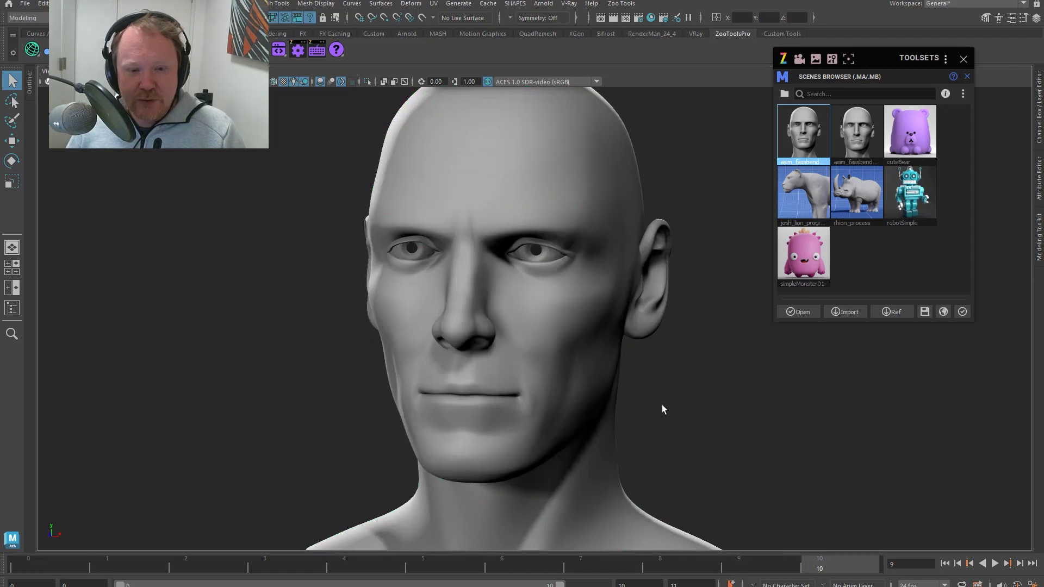
mouse_move(680, 403)
mouse_down()
mouse_move(698, 400)
mouse_move(683, 391)
mouse_move(692, 399)
mouse_up()
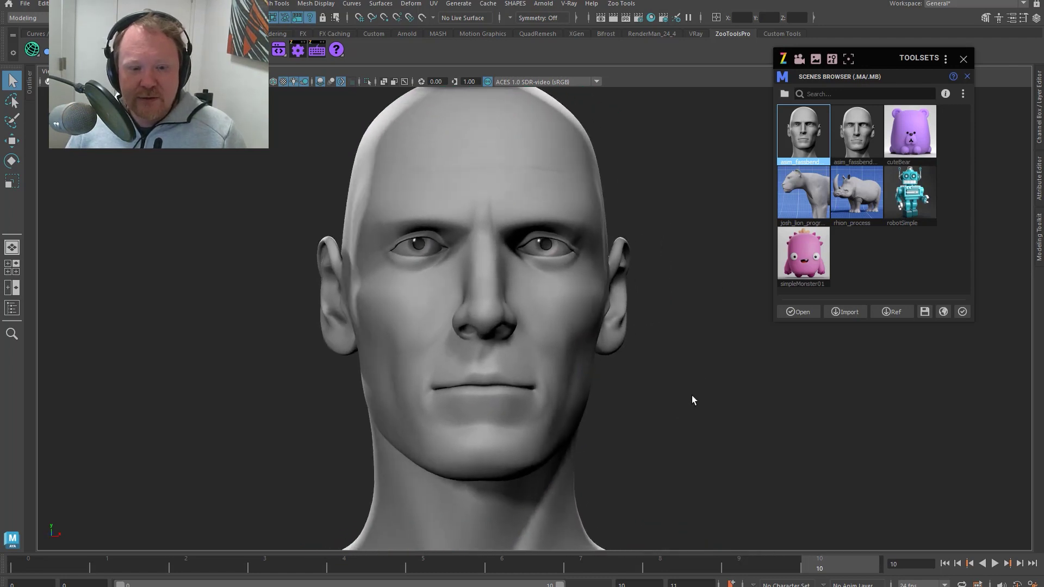
scroll(532, 413, down, 5)
drag(569, 414, 586, 385)
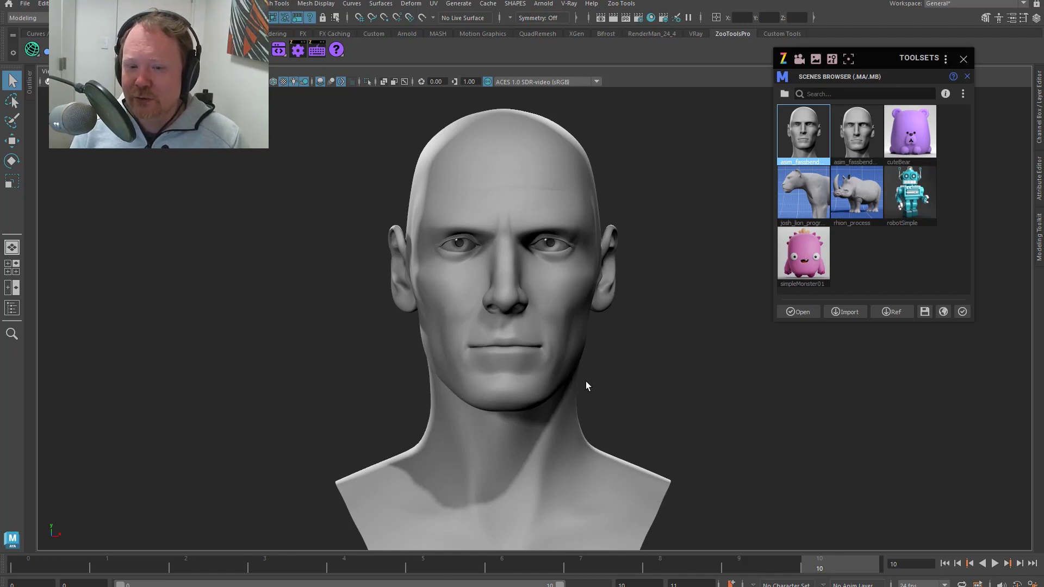
Step: Open the second head scene from the scenes browser, discard the current scene's changes and collapse the toolsets window
double_click(849, 136)
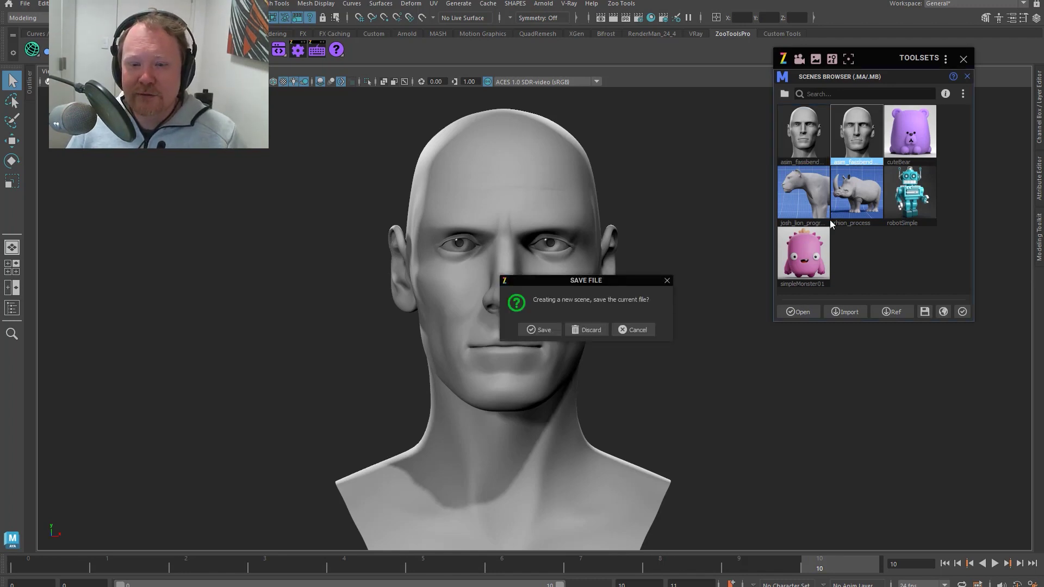
click(600, 328)
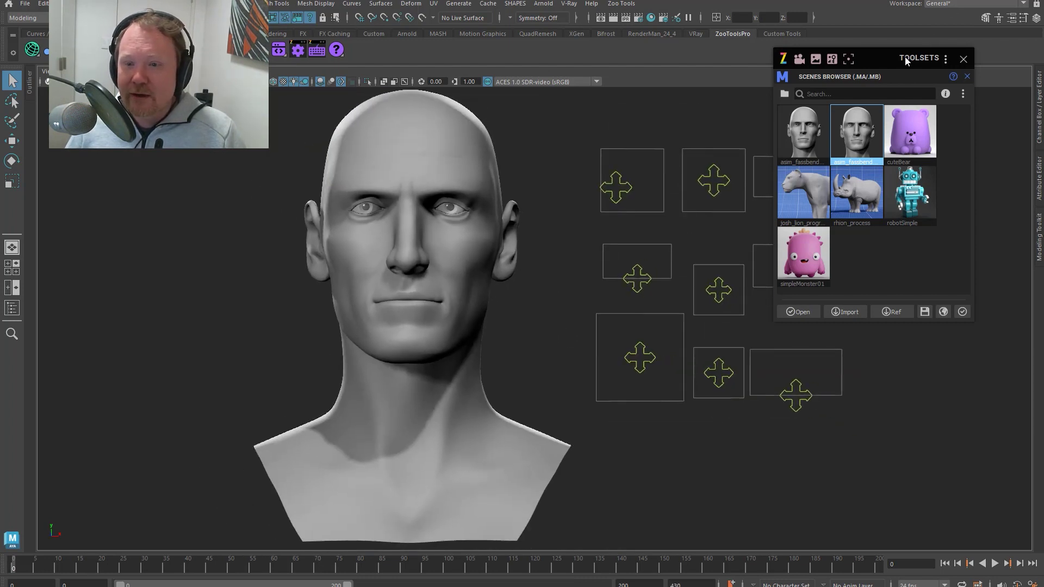
double_click(911, 57)
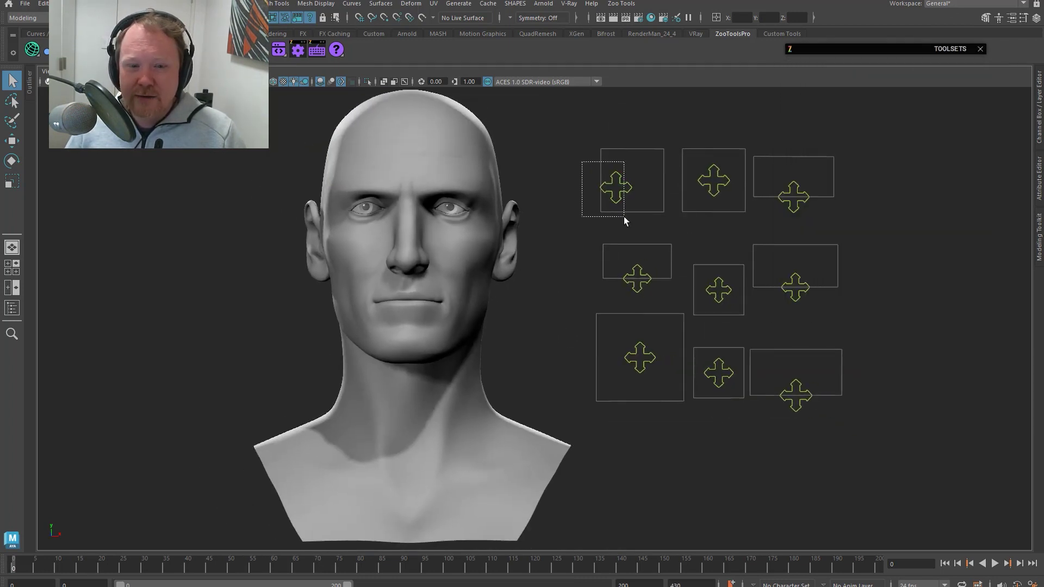
Step: Shift the facial rig's top-row control nearest the head toward the middle of its frame, and select the large mouth control below
drag(624, 217, 561, 208)
key(w)
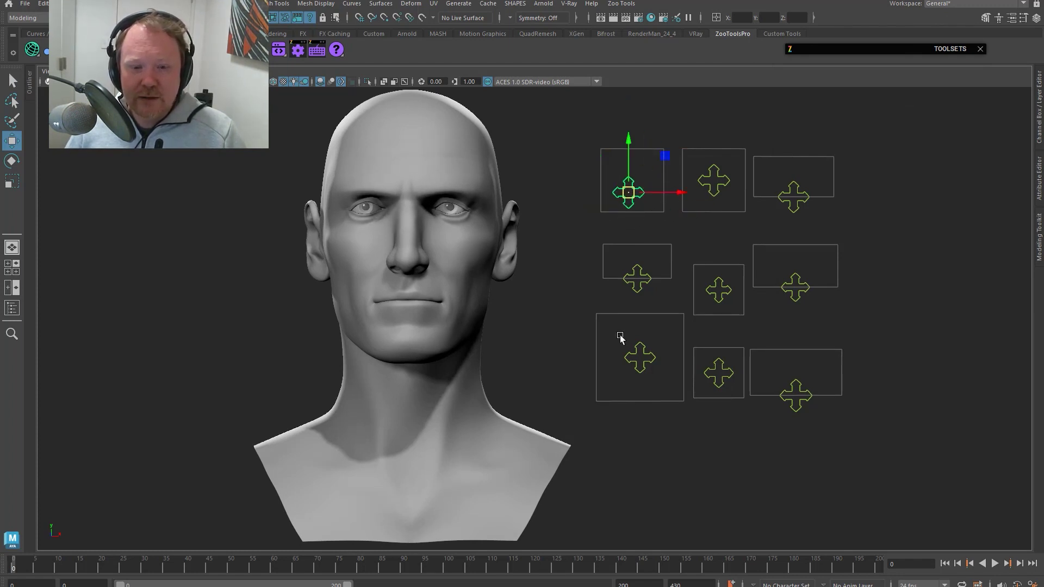
click(637, 356)
drag(650, 366, 676, 365)
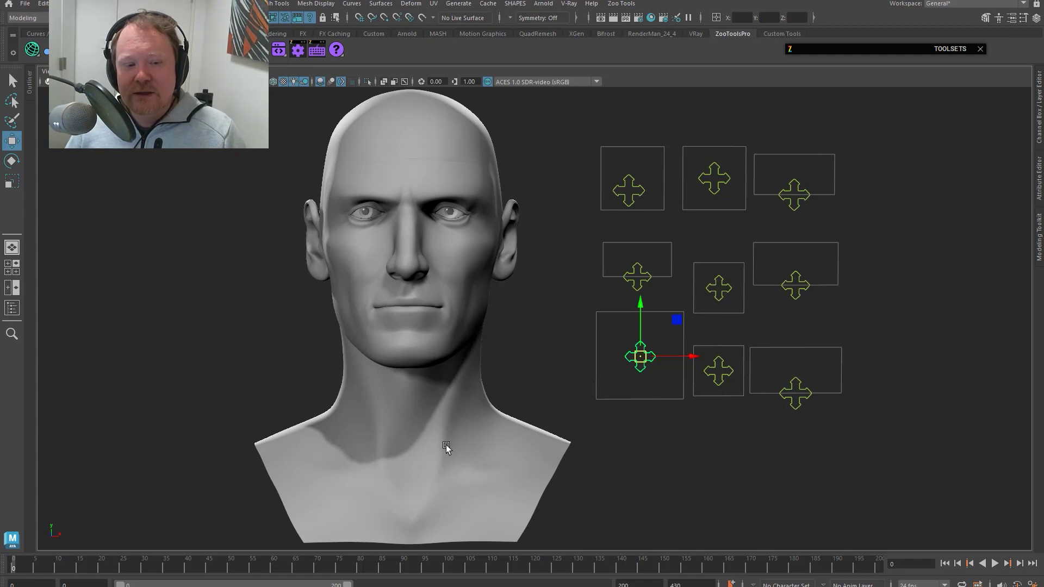
drag(465, 389, 461, 387)
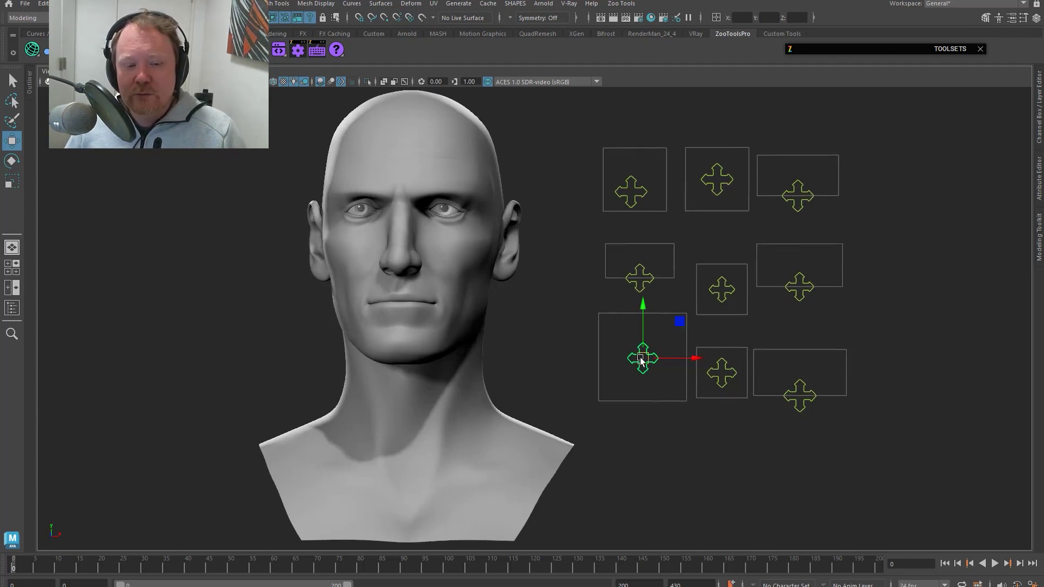
Step: Try different mouth shapes with the large mouth control by moving it to its frame's lower corners, and return it to the centre
drag(641, 361, 620, 403)
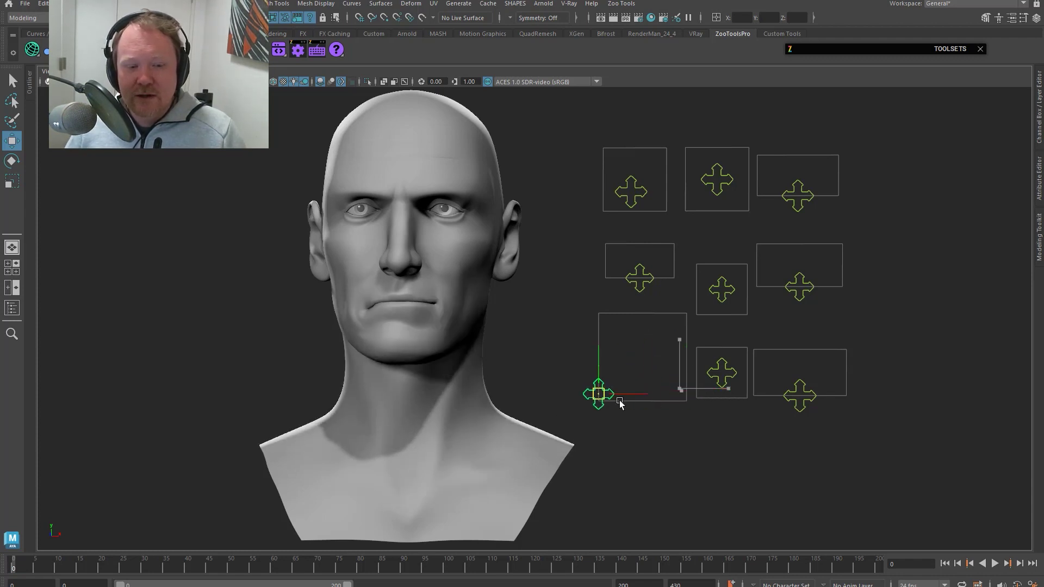
key(ctrl+z)
drag(489, 426, 450, 408)
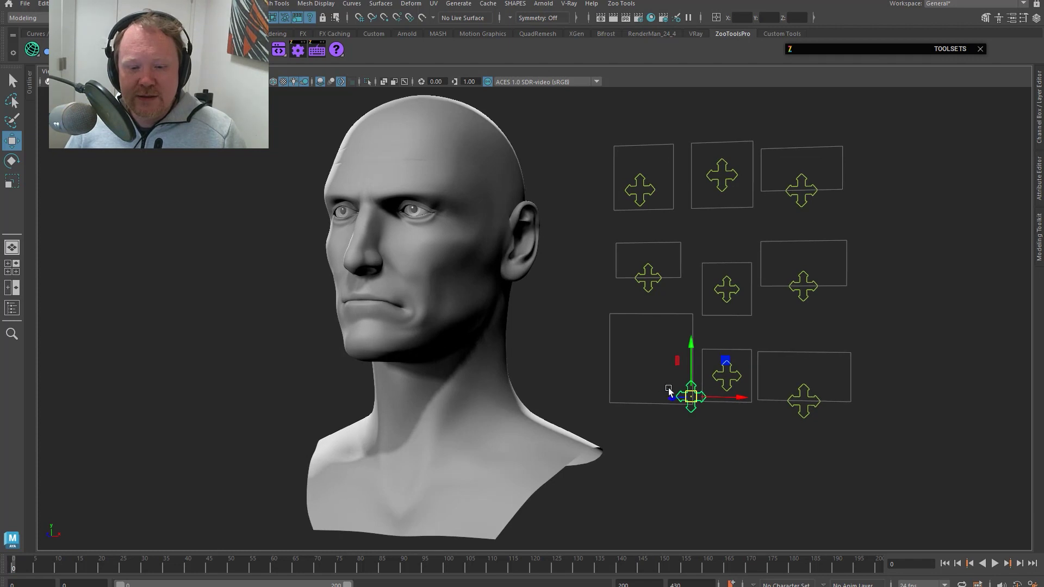
drag(645, 397, 611, 400)
key(ctrl+z)
drag(687, 399, 501, 349)
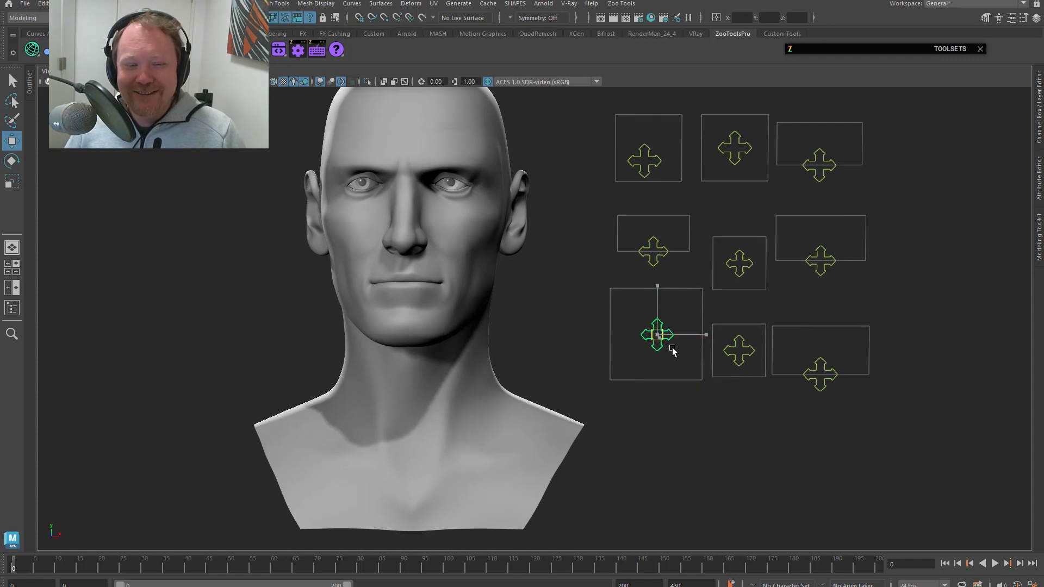
drag(673, 351, 656, 333)
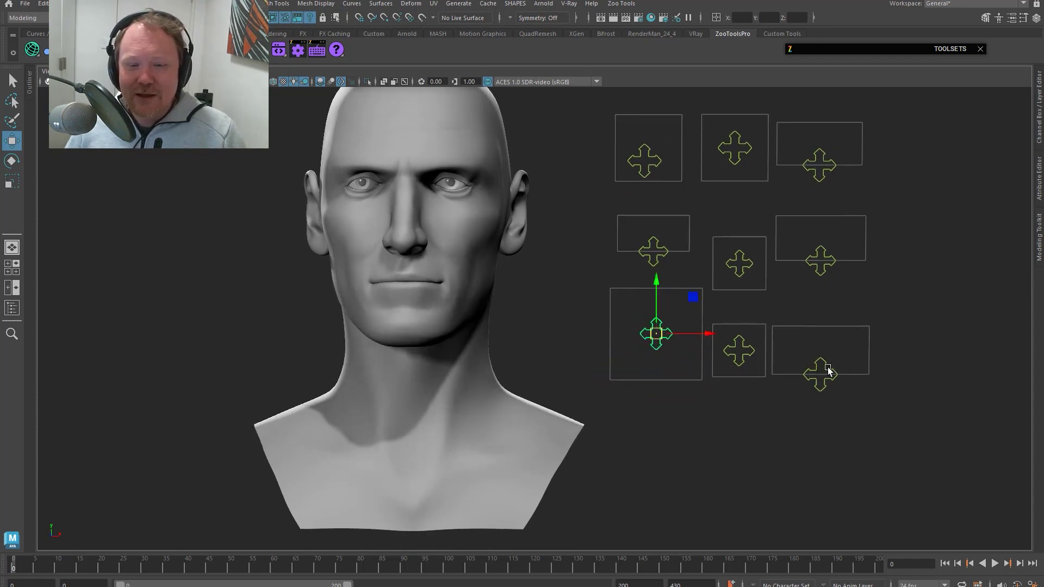
Step: Raise the middle-row control farthest from the head to the centre of its frame and view the changed face
drag(820, 261, 829, 236)
scroll(511, 255, down, 3)
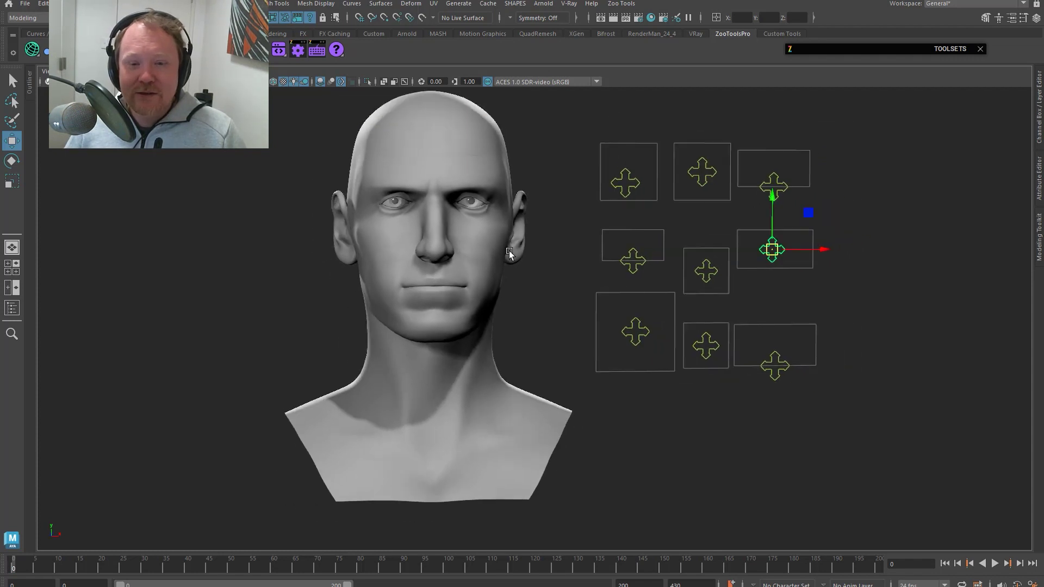
key(ctrl+z)
click(889, 362)
key(q)
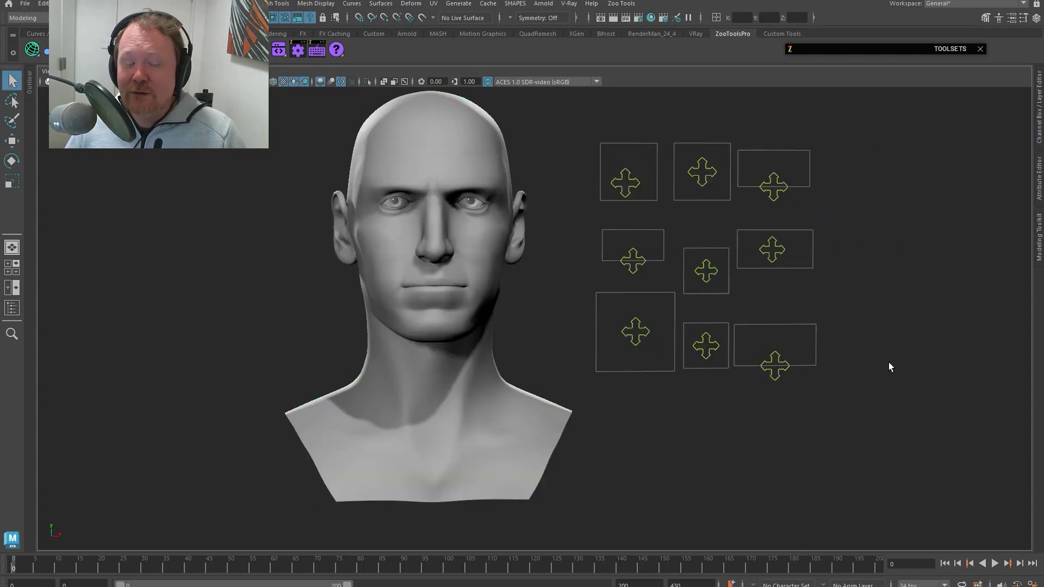
drag(539, 296, 541, 303)
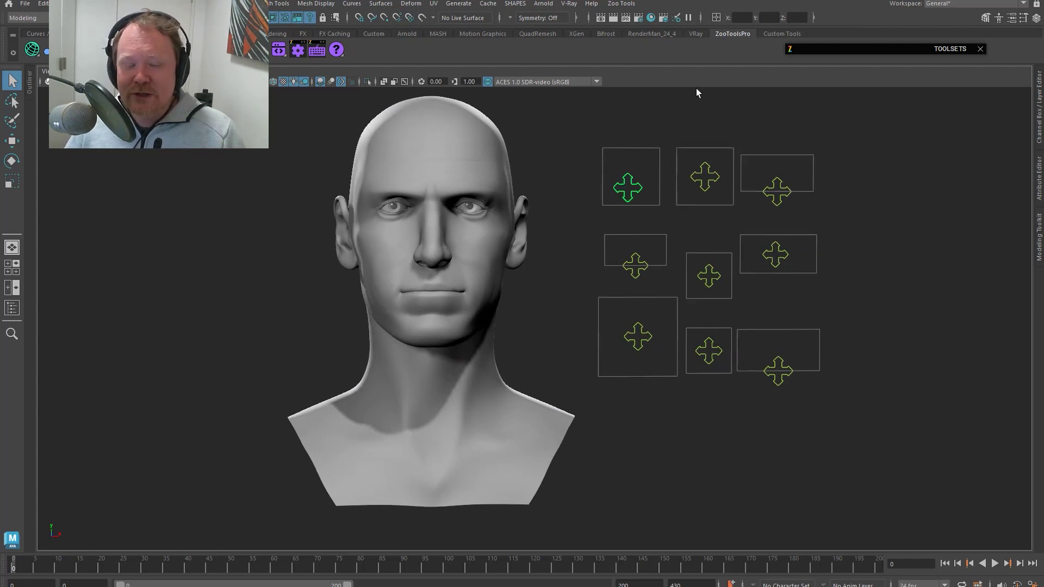
Step: Lower the middle-row control farthest from the head back to the bottom edge of its frame and deselect it
drag(909, 173, 840, 233)
click(790, 267)
key(w)
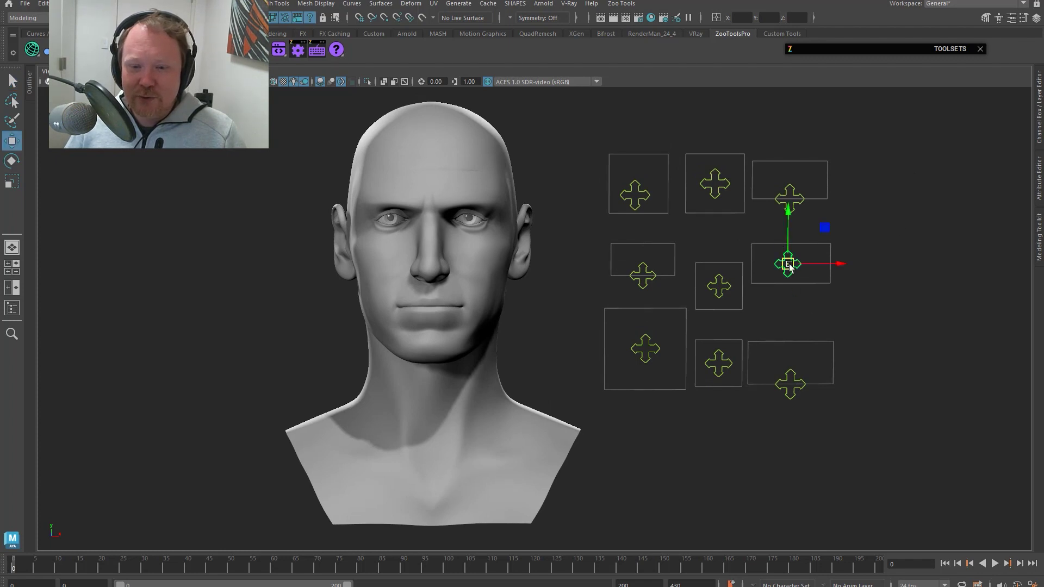
drag(787, 264, 789, 283)
key(q)
click(904, 247)
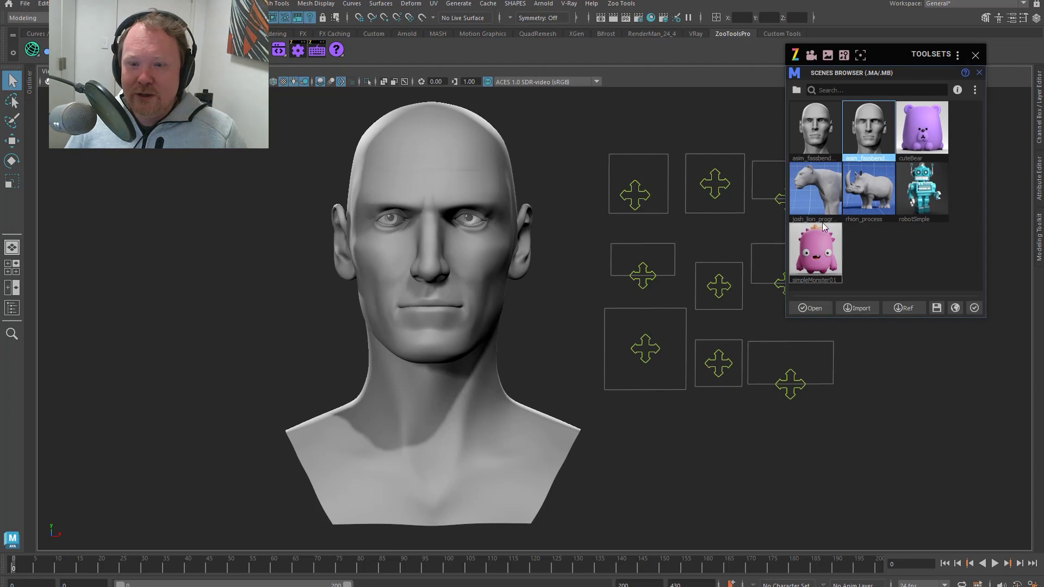
Step: Open the rhion_process scene, discarding the head scene's changes, and select the rhino briefly to show its wireframe
click(866, 200)
double_click(866, 200)
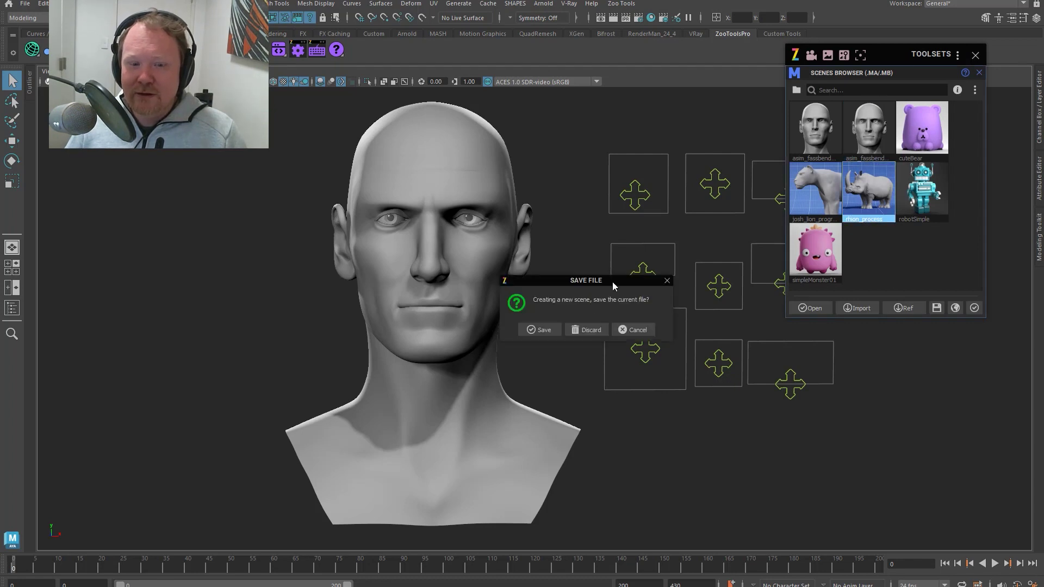
click(590, 329)
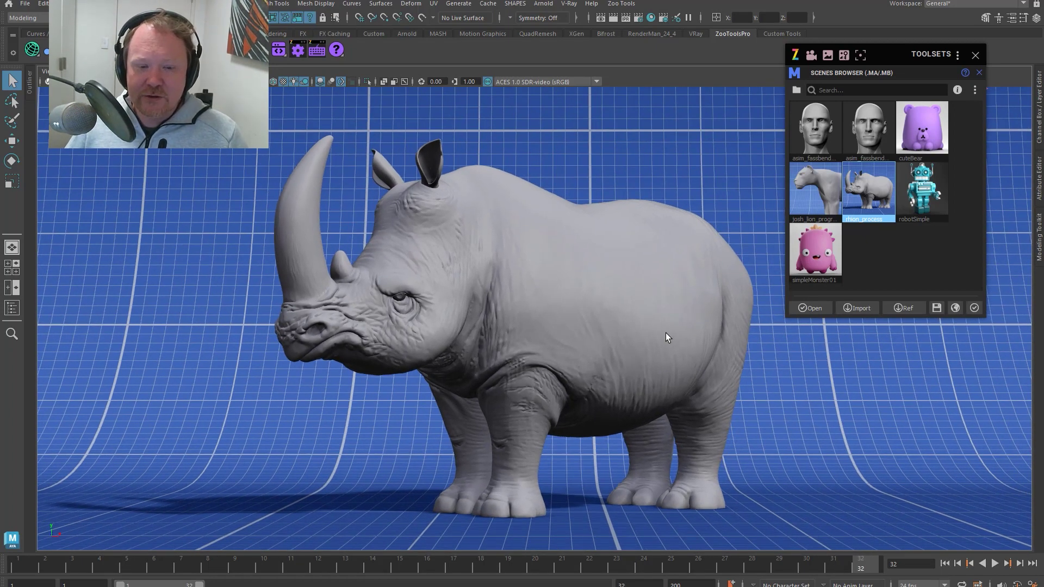
click(538, 268)
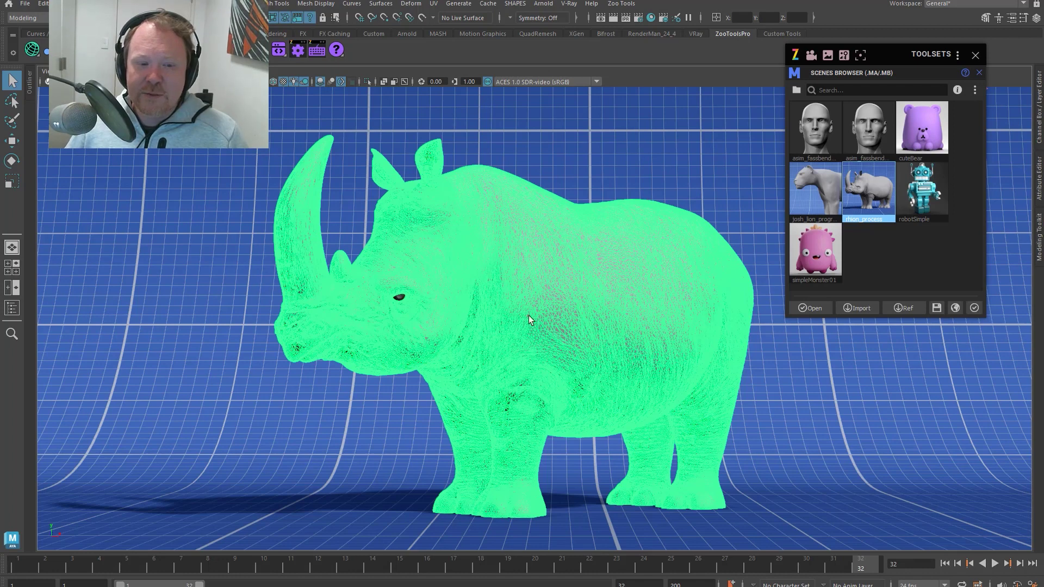
ctrl+click(614, 275)
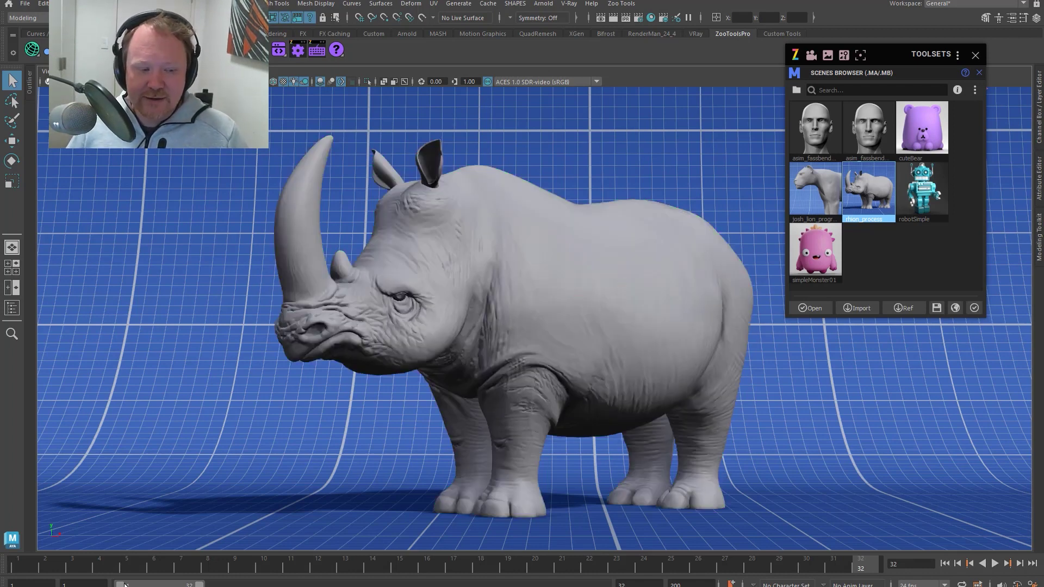
Step: Return the rhino scene to frame 1 and collapse the Toolsets window
key(alt+shift+v)
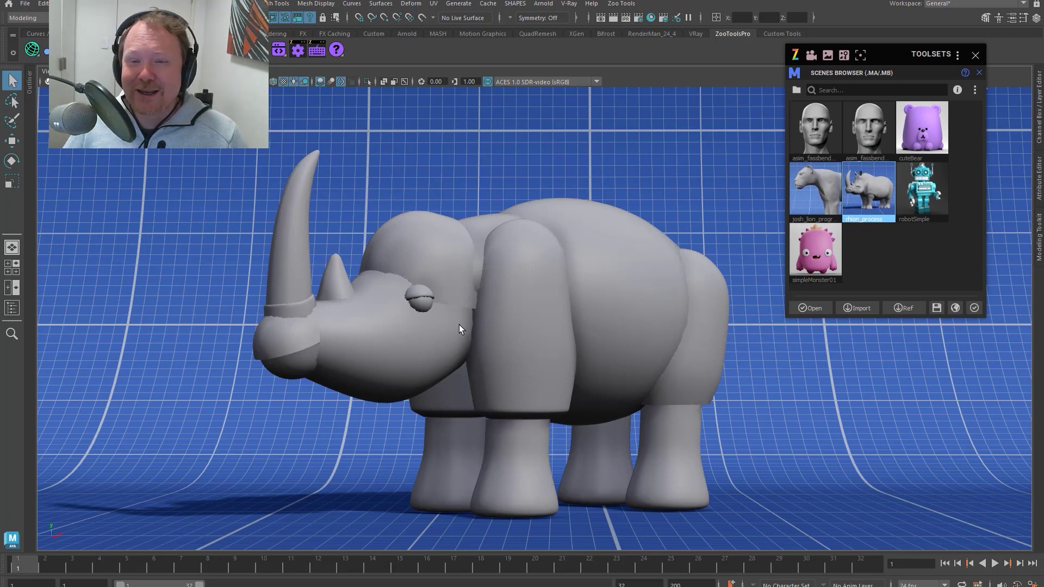
click(932, 55)
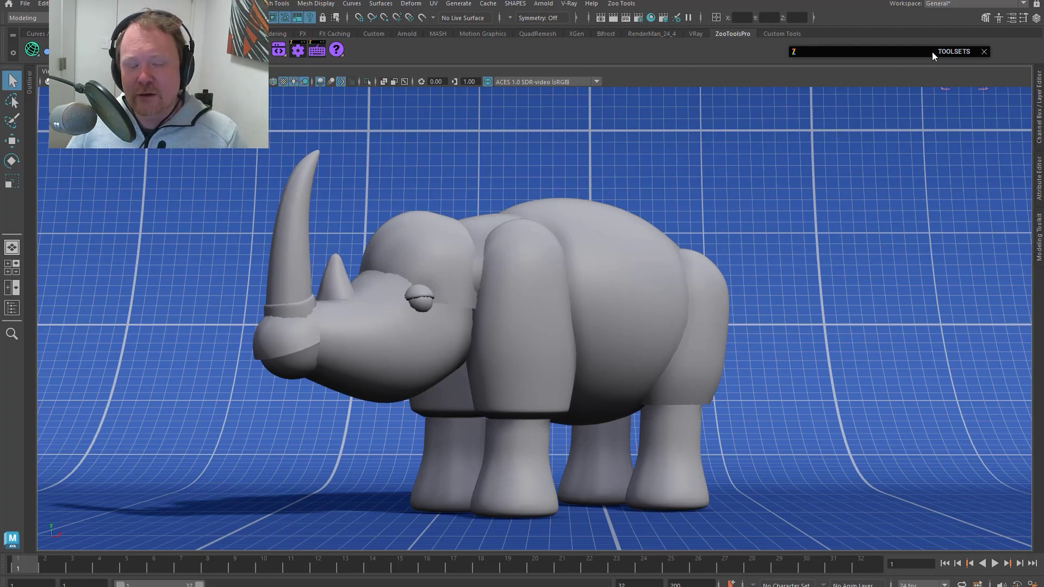
Step: Try moving the rhino's front upper leg piece to its rear, undo the move, and select other body pieces briefly
click(553, 346)
key(w)
drag(526, 336, 702, 367)
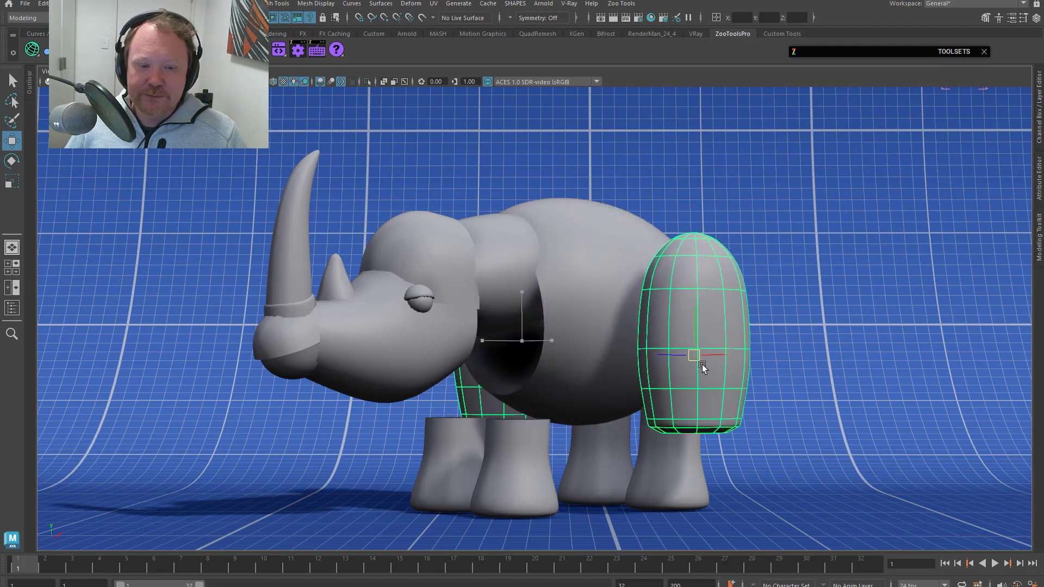
key(ctrl+z)
key(q)
click(614, 307)
drag(650, 204, 622, 267)
key(q)
click(587, 289)
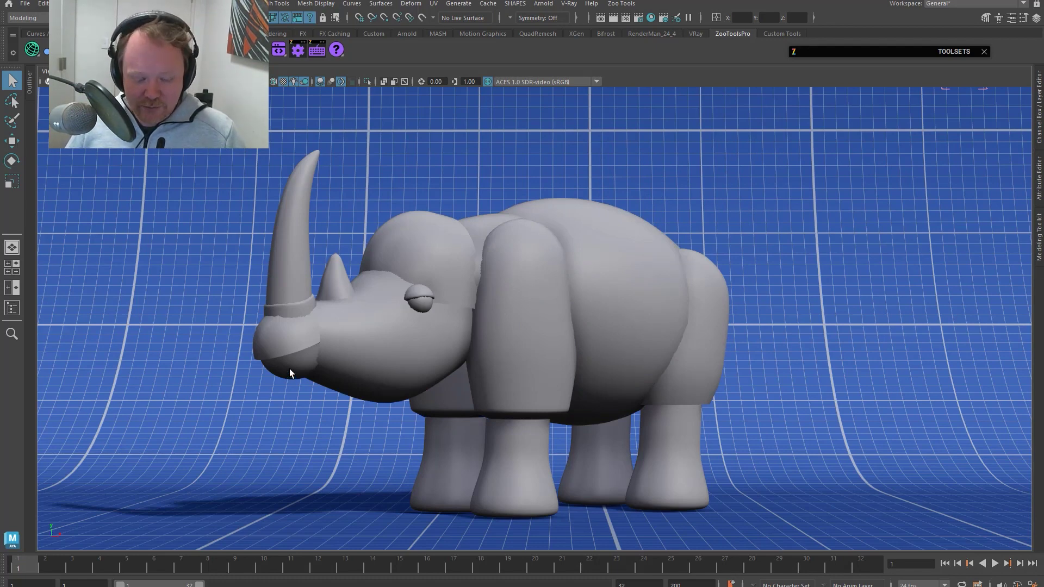
Step: Advance through frames 2 to 7 to view how the rhino's blocked-out shapes, toes and face develop
key(alt+period)
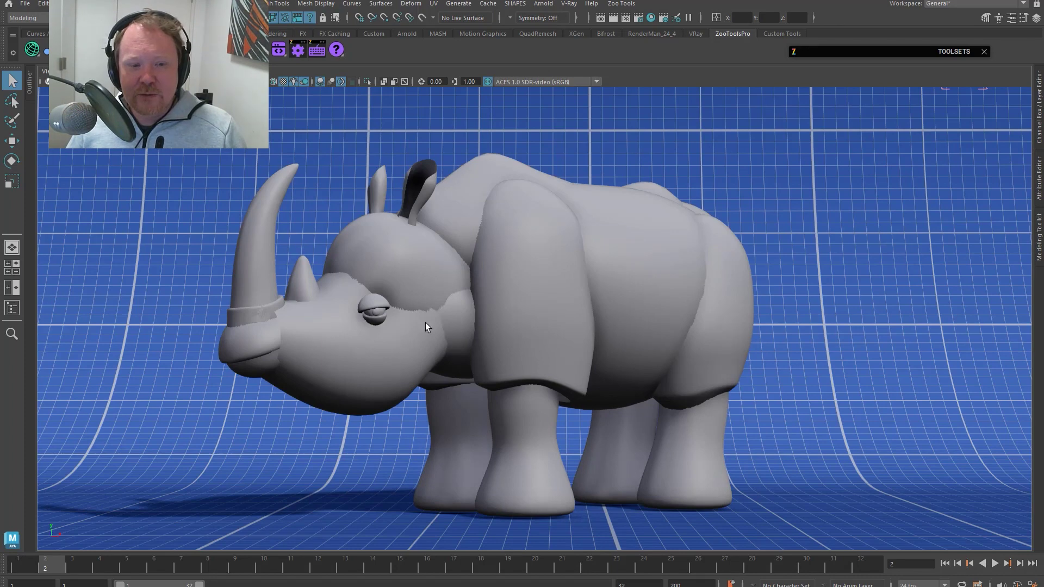
key(alt+period)
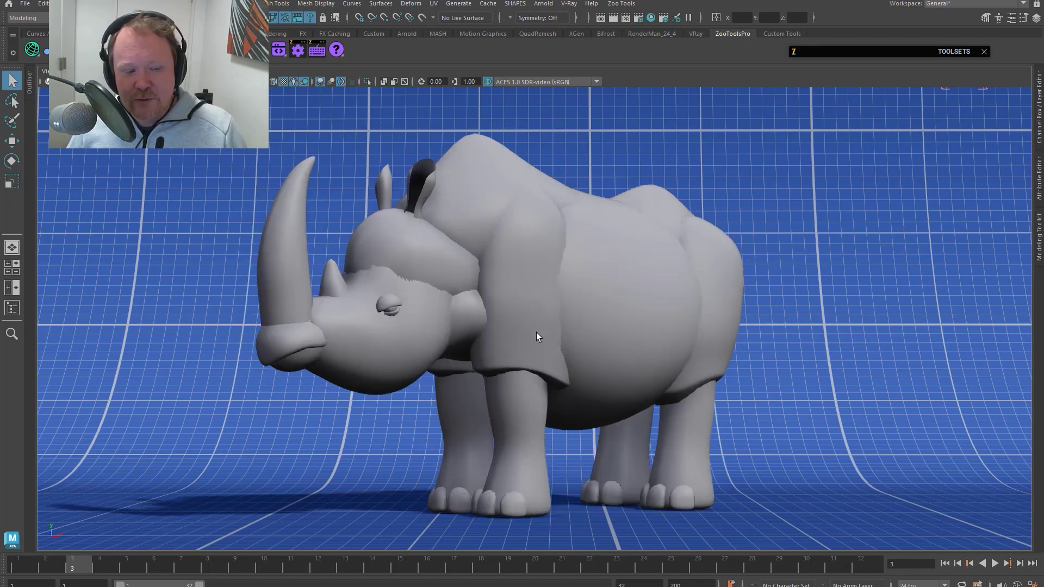
key(alt+period)
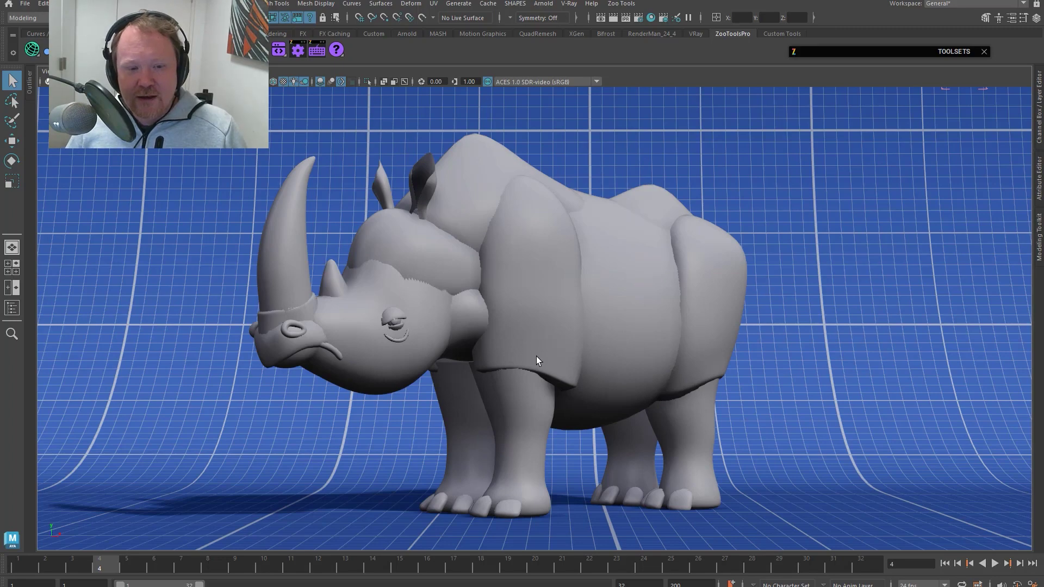
key(alt+period)
key(alt+period)
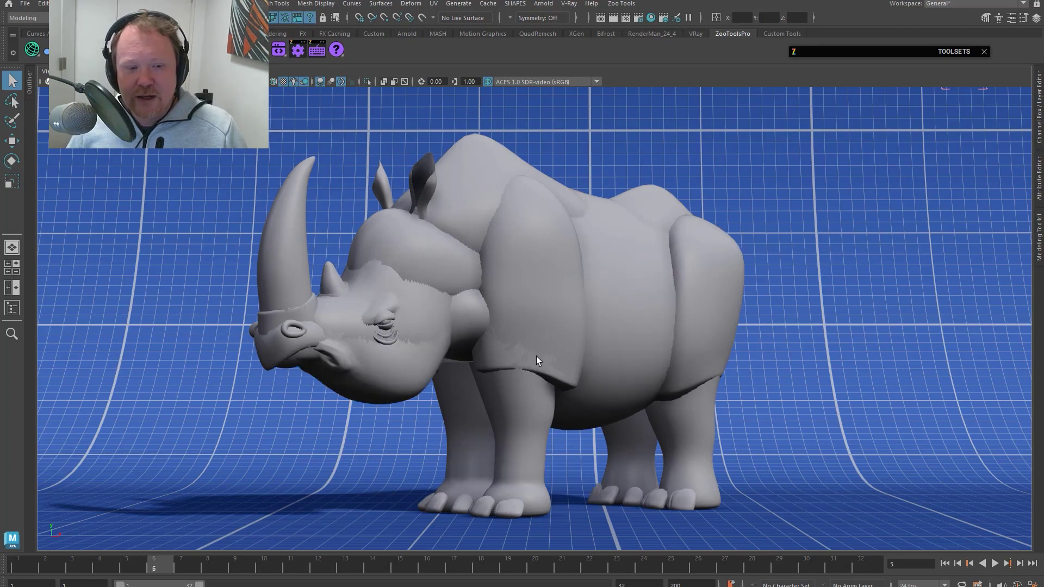
key(alt+period)
Step: Select the separate leg, shoulder and torso pieces at frame 7 and compare them with the body at frame 8
drag(713, 380, 577, 318)
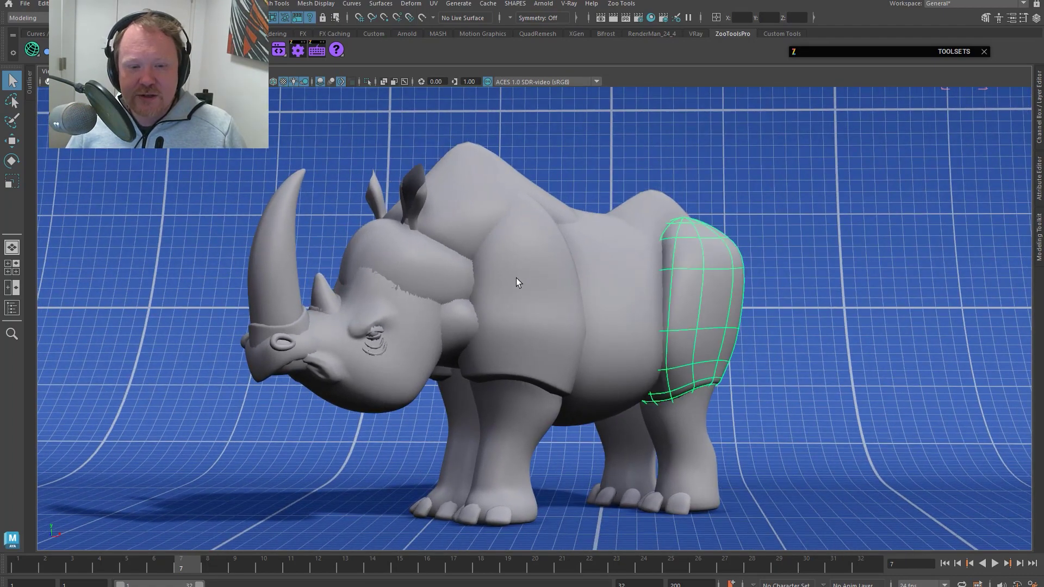
click(550, 226)
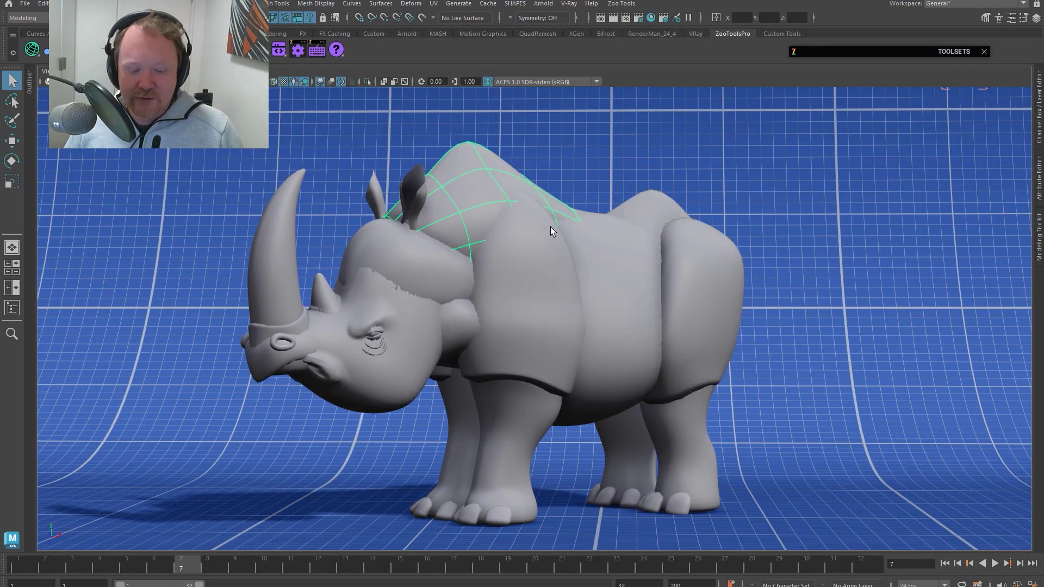
click(598, 211)
key(period)
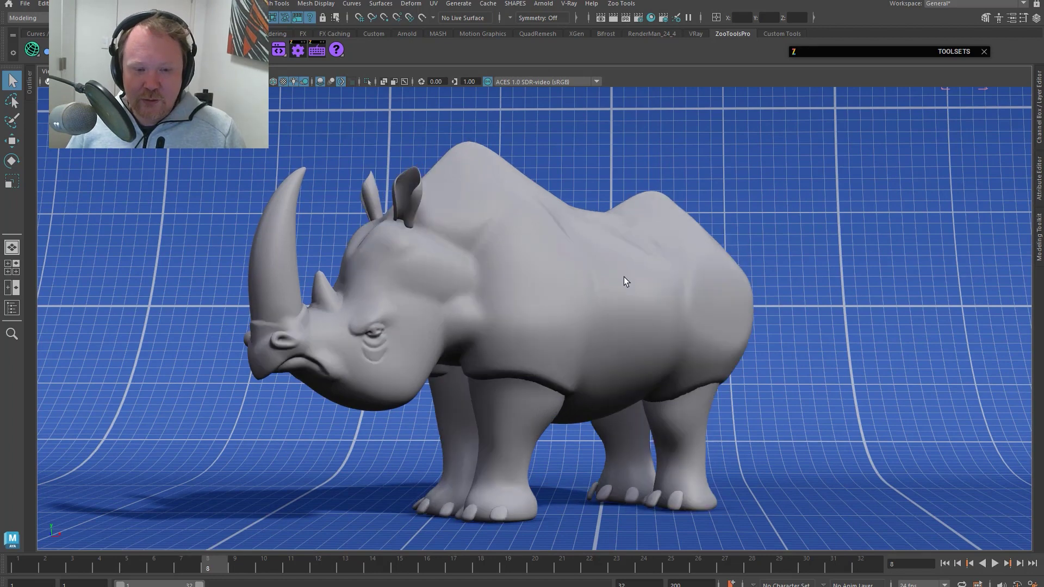
key(comma)
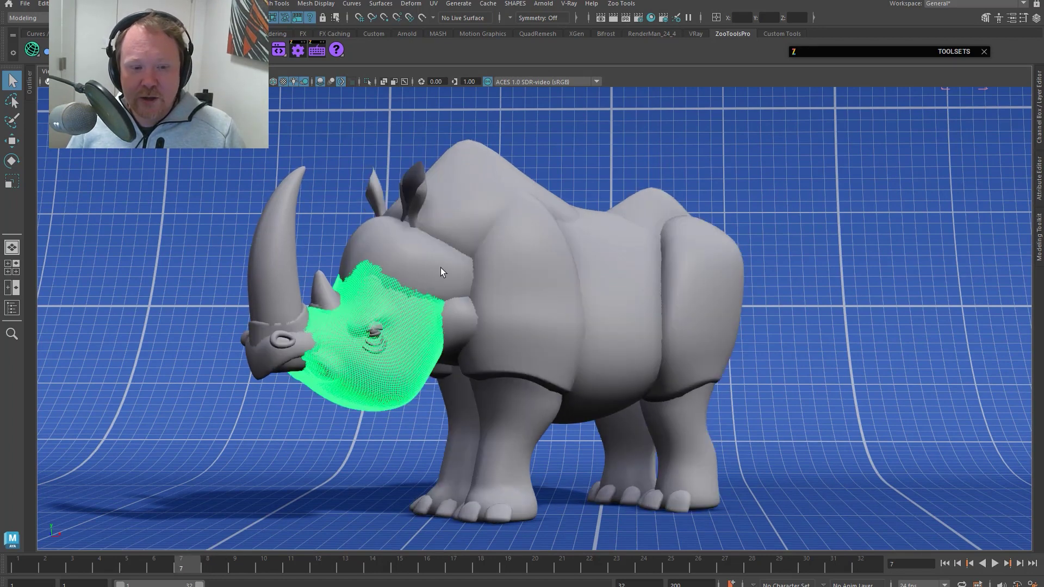
click(538, 314)
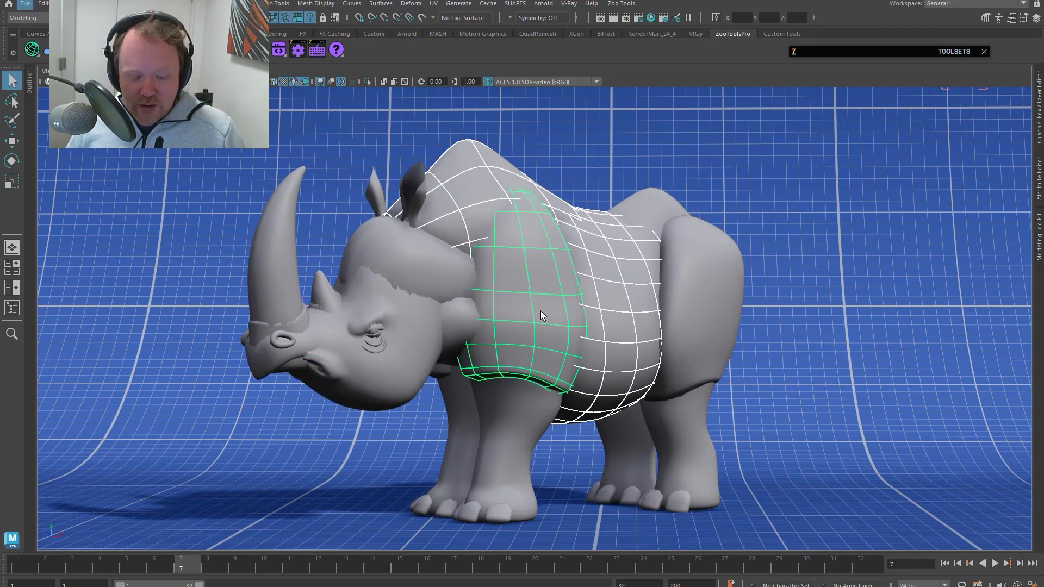
click(543, 327)
key(period)
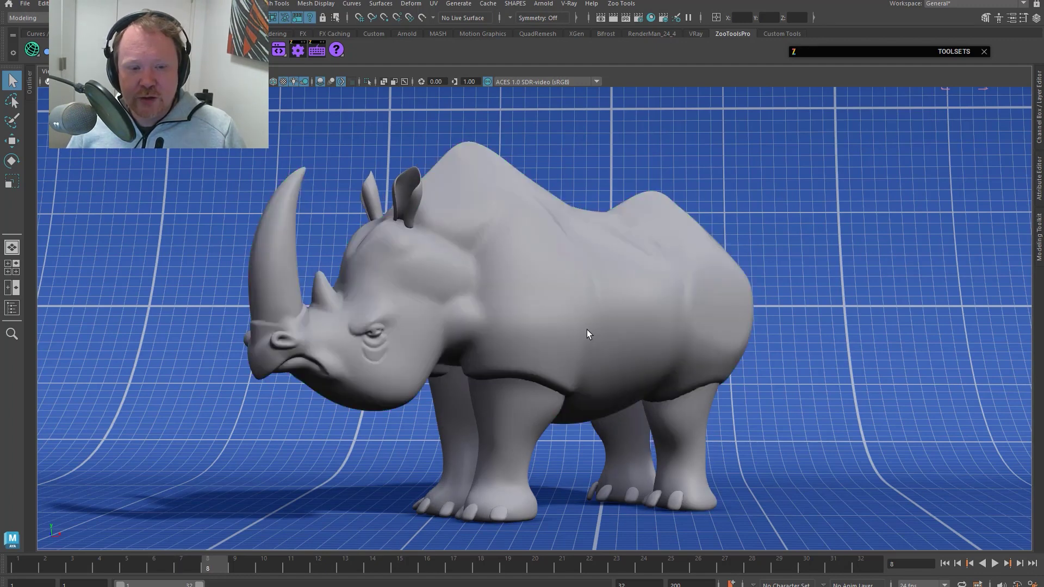
Step: Flip between frames 8 and 9 to compare the rhino's sculpted forms, ending on frame 9
key(period)
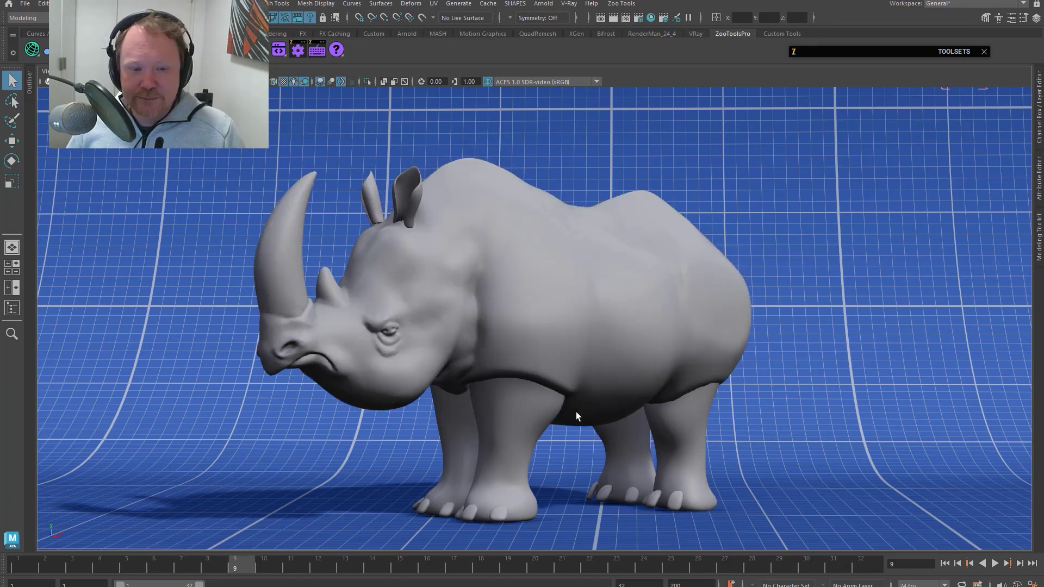
key(comma)
key(period)
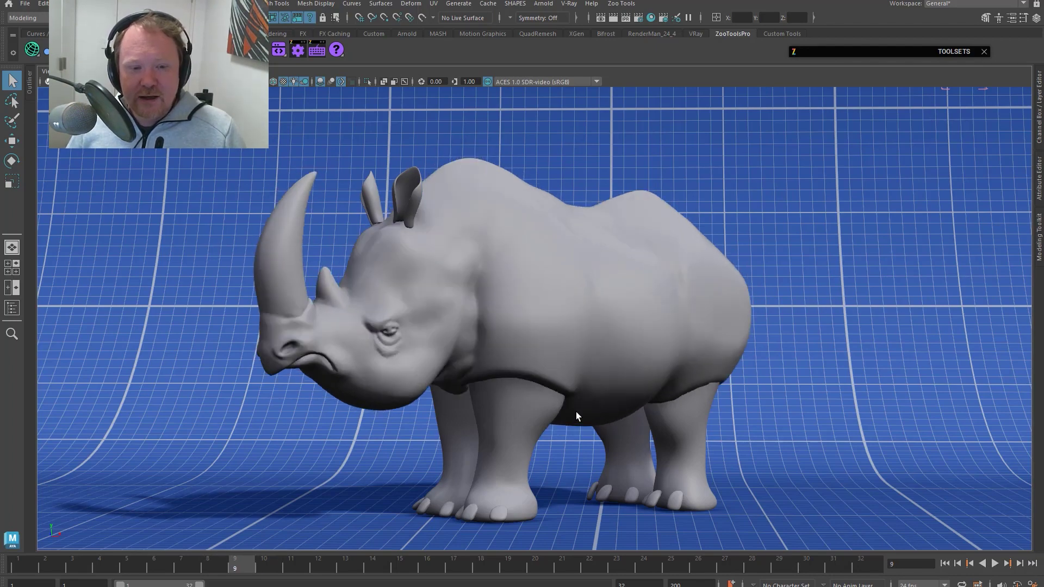
key(comma)
key(period)
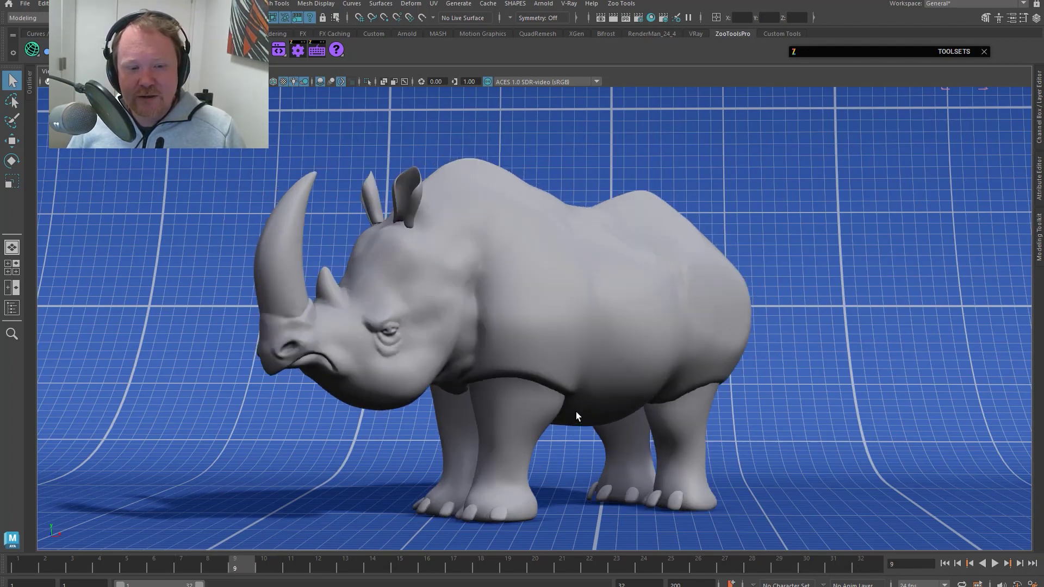
drag(576, 410, 566, 399)
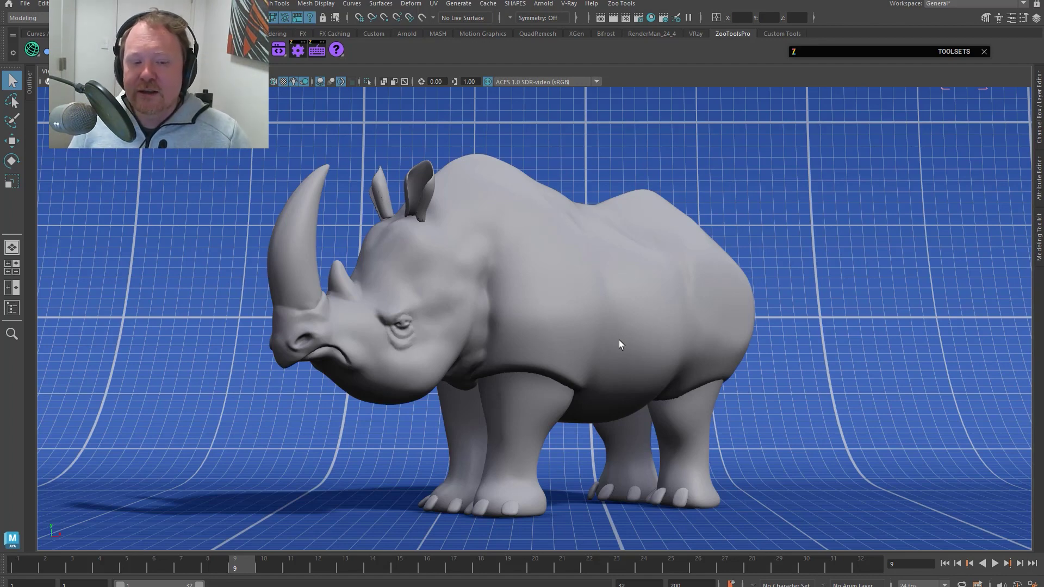
Step: Compare the rhino's proportions at frames 10 and 11, and advance to frame 12 to examine its form
key(alt+period)
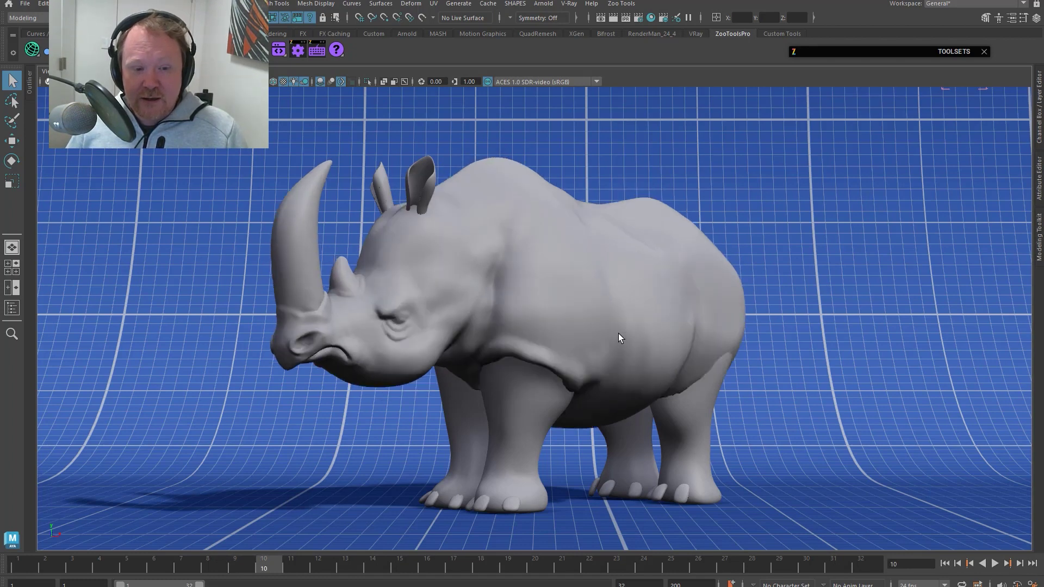
key(alt+period)
key(alt+period)
key(alt+comma)
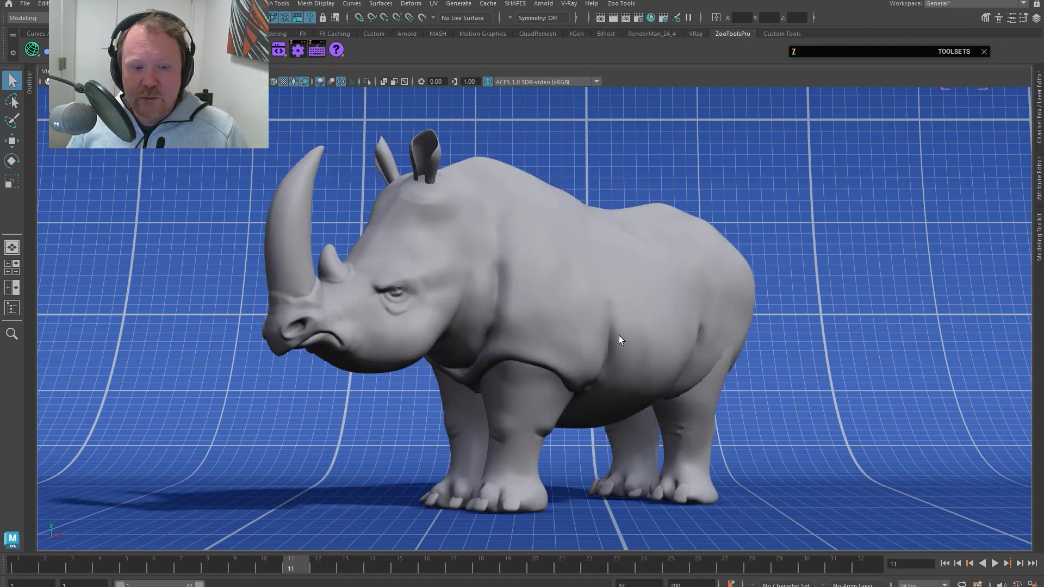
key(alt+comma)
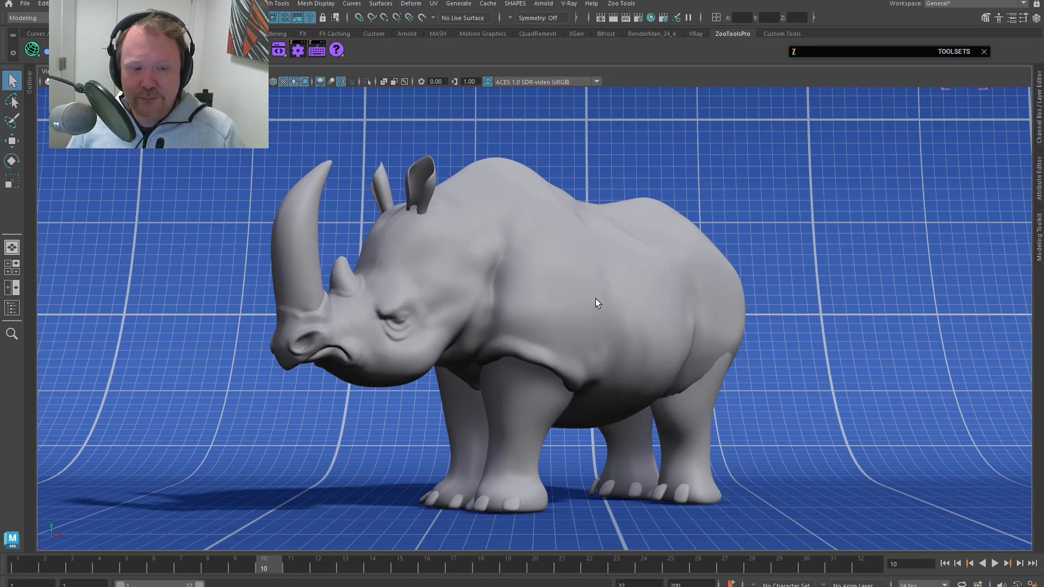
key(alt+period)
drag(614, 384, 585, 326)
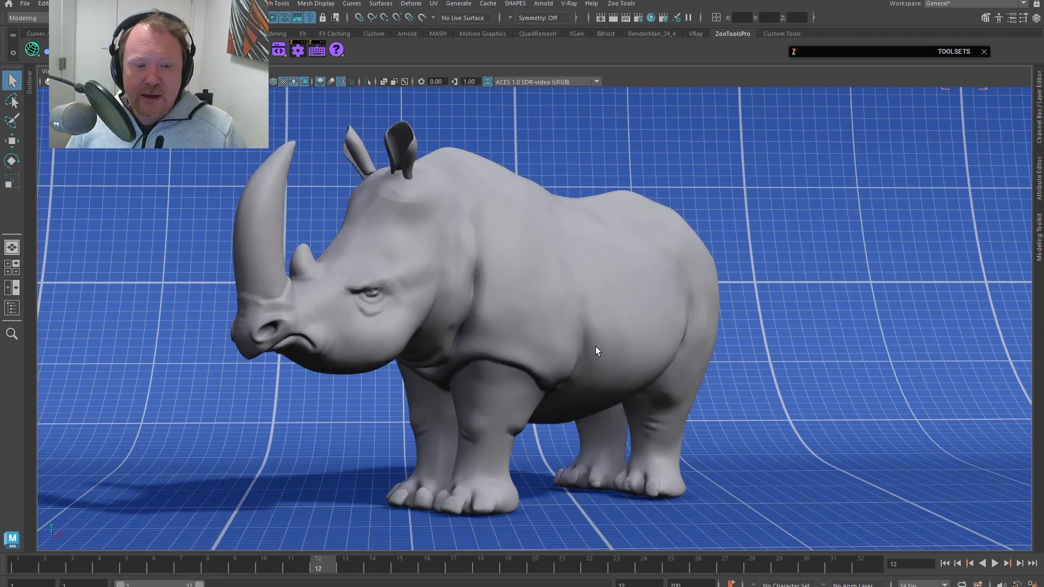
Step: Advance from frame 12 to frame 17 and examine the wrinkles added to the rhino's face from closer up
key(alt+period)
key(alt+period)
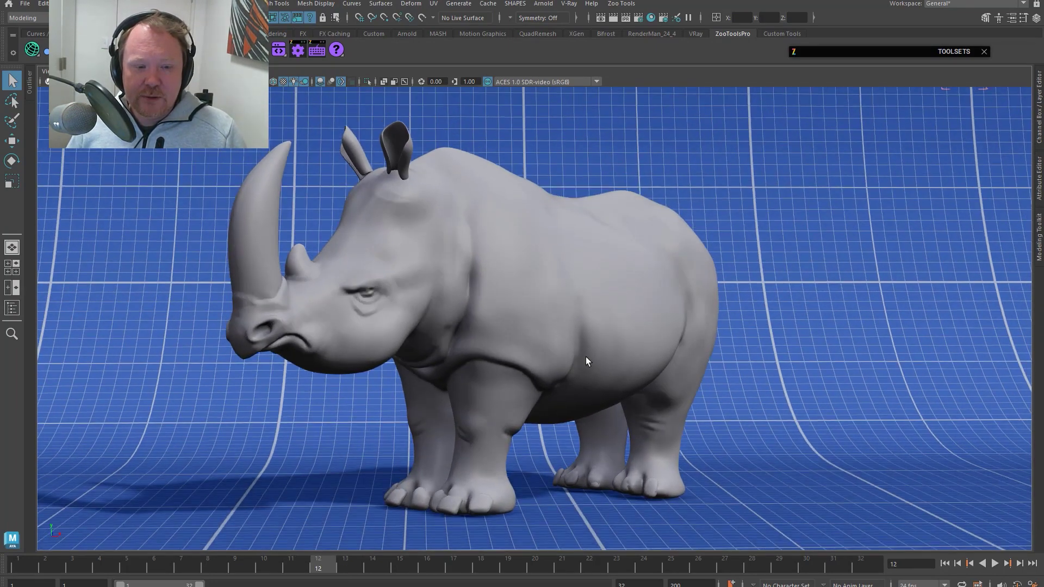
key(alt+period)
key(alt+period)
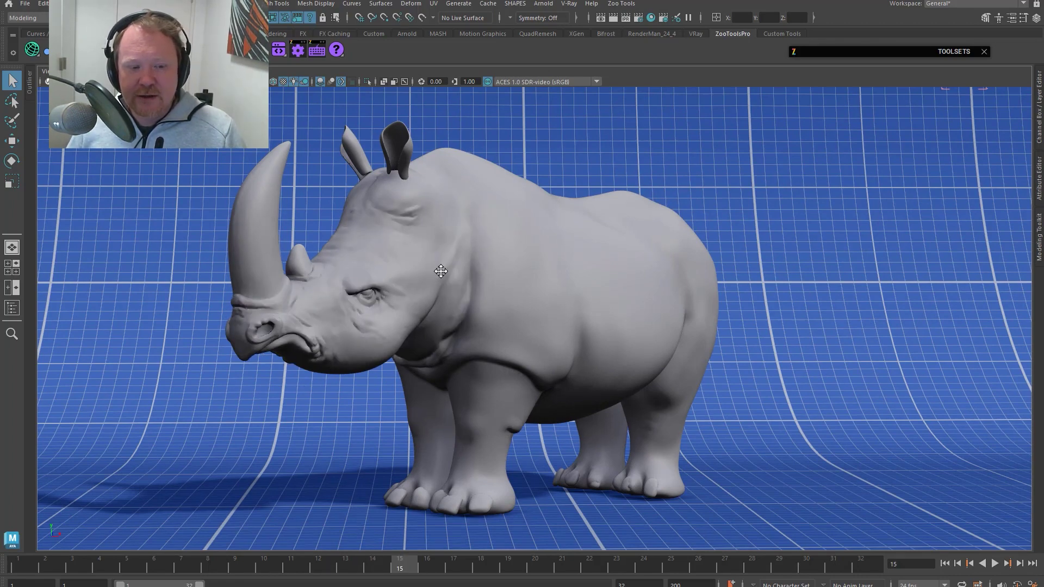
scroll(441, 271, up, 3)
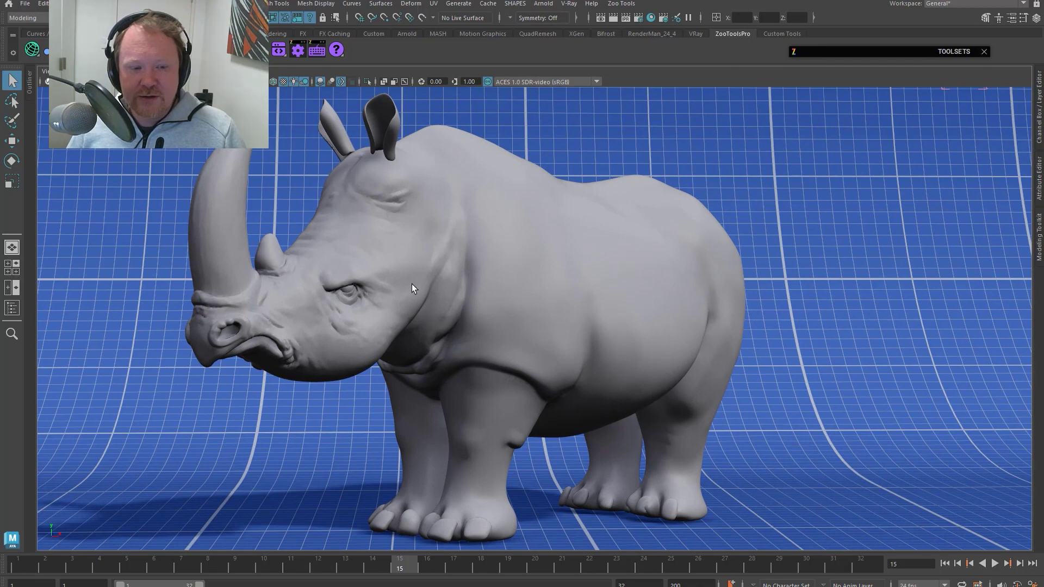
key(alt+period)
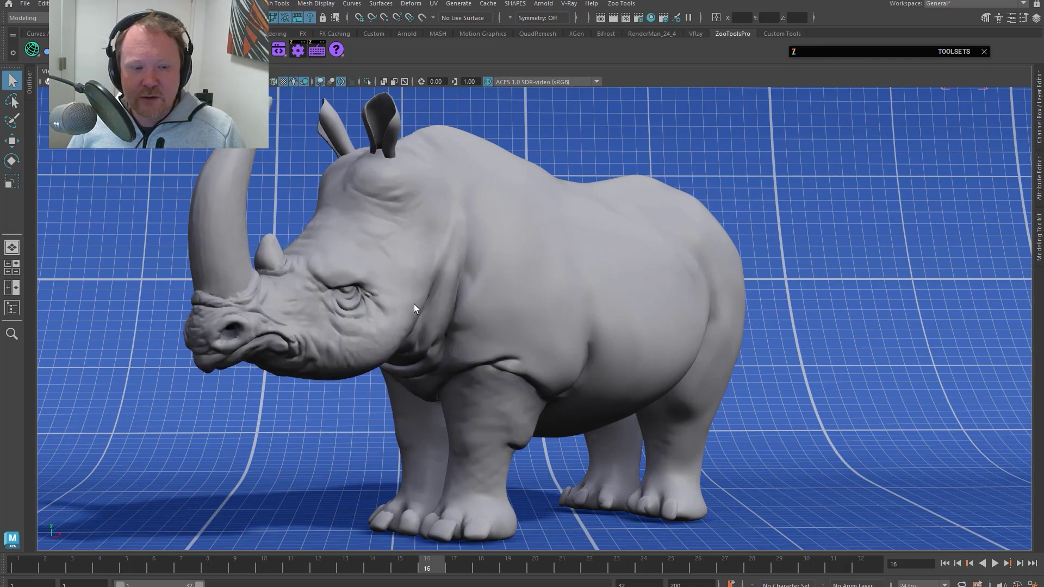
key(alt+period)
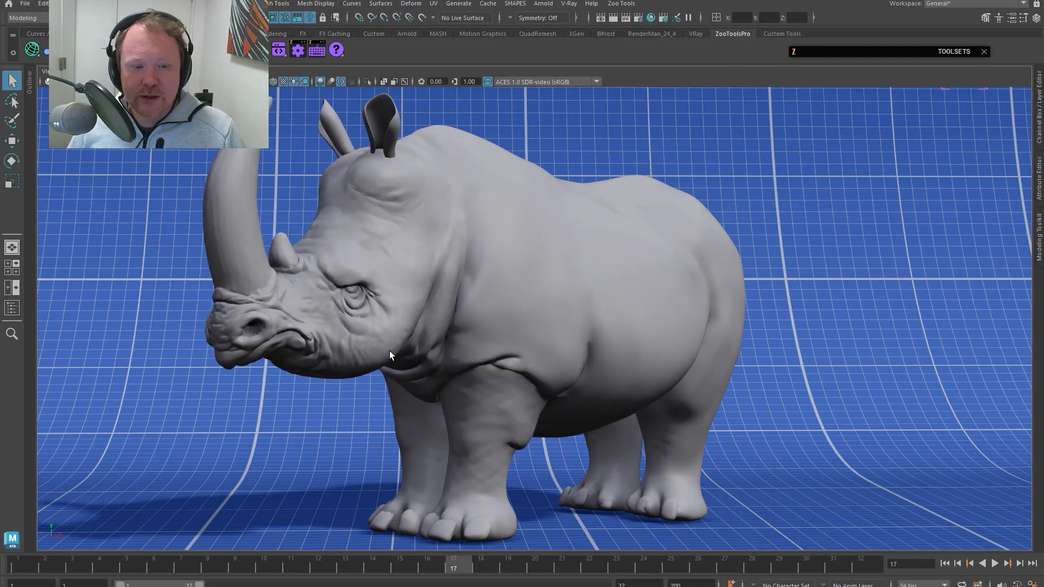
Step: Compare frames 16 and 17, preview frame 19, and return to frame 18 to examine the detailed rhino sculpt
key(alt+comma)
key(alt+period)
key(alt+period)
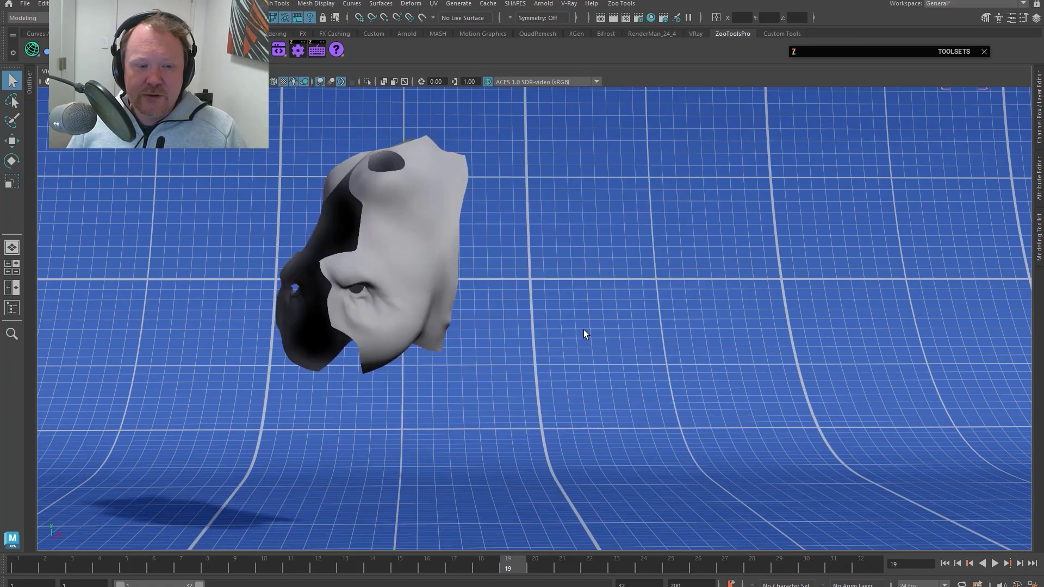
drag(582, 330, 555, 305)
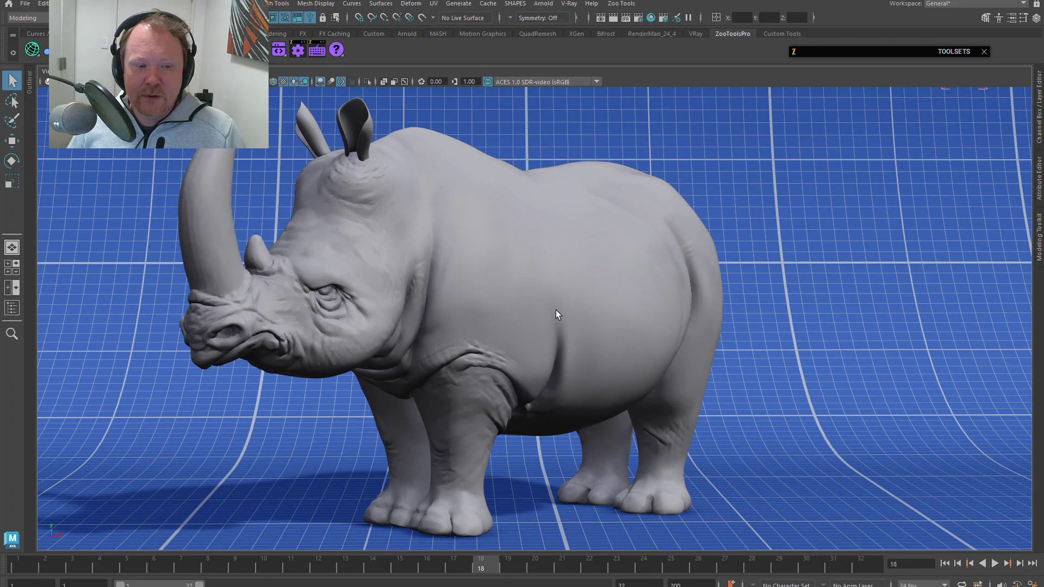
Step: Select the partial face mesh at frame 19 to show its wireframe, and advance to frame 26 to view the retopology progress
key(alt+period)
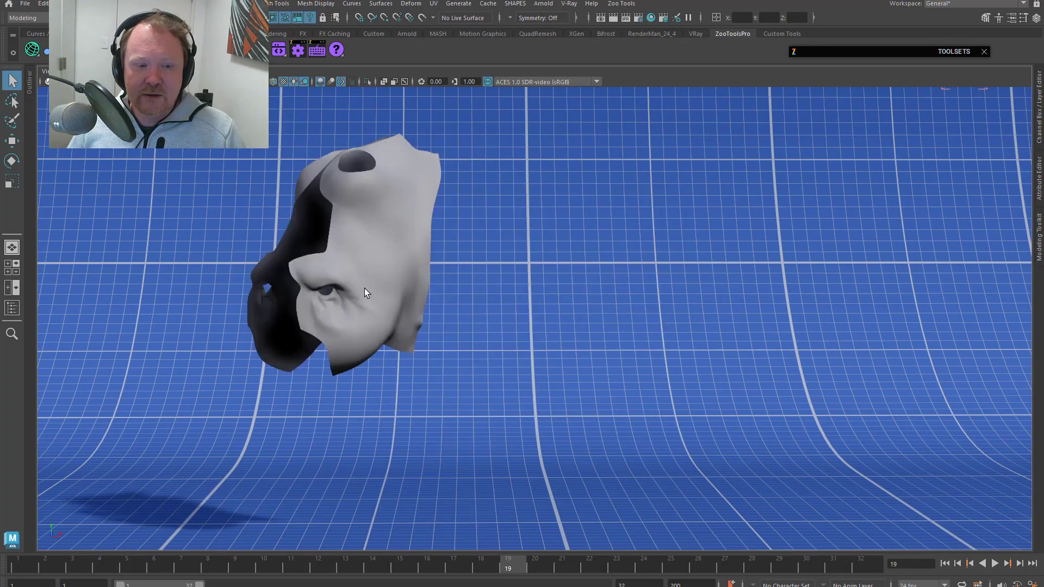
click(382, 320)
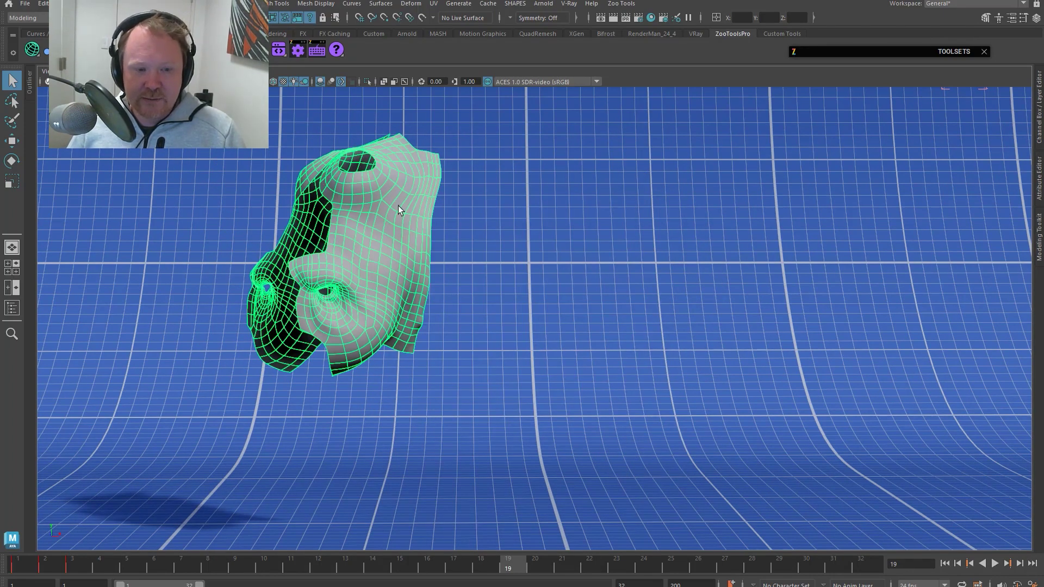
key(alt+period)
key(alt+period)
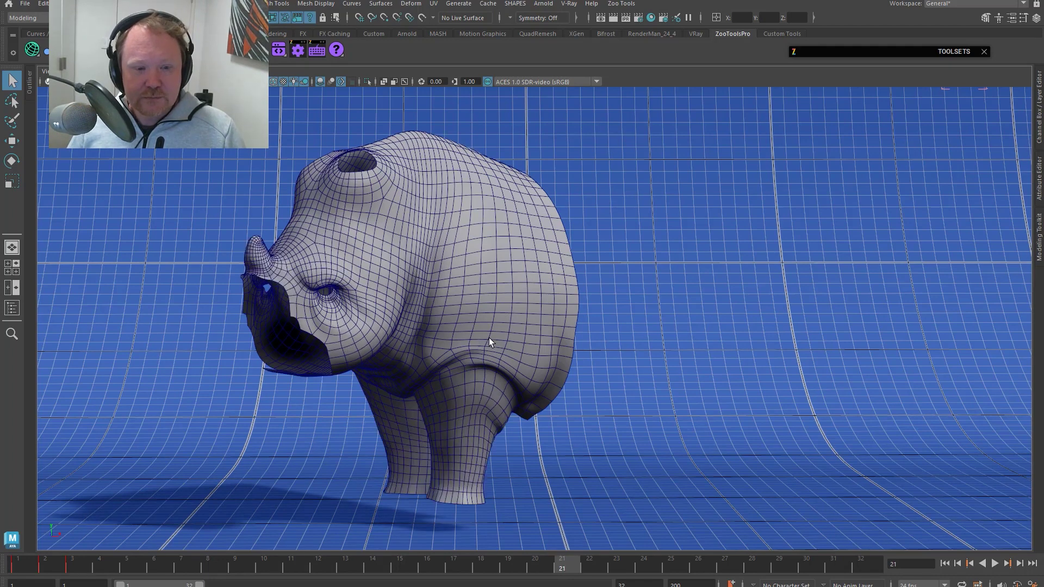
key(alt+period)
key(alt+period)
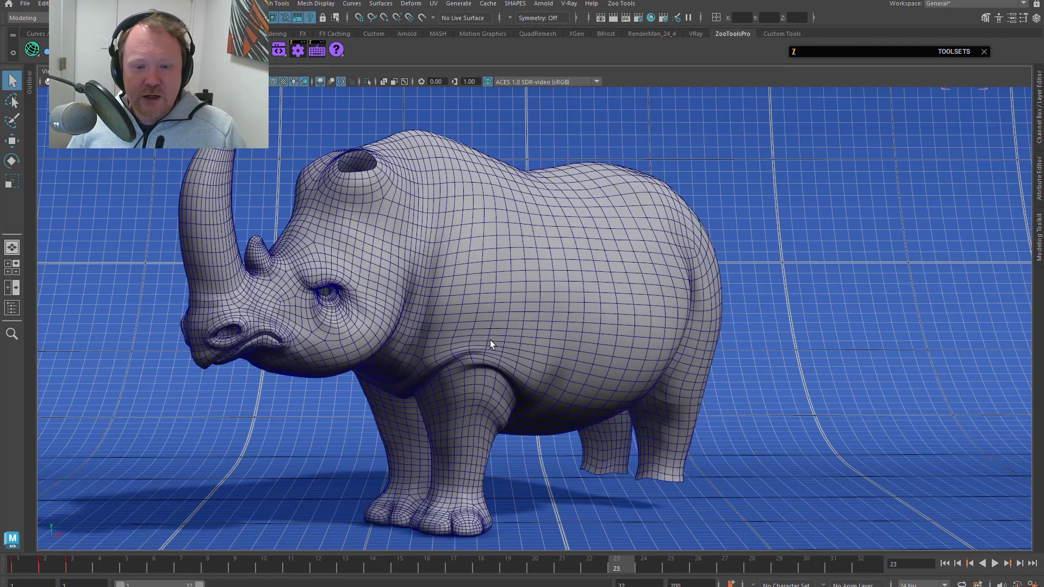
key(alt+period)
key(alt+period)
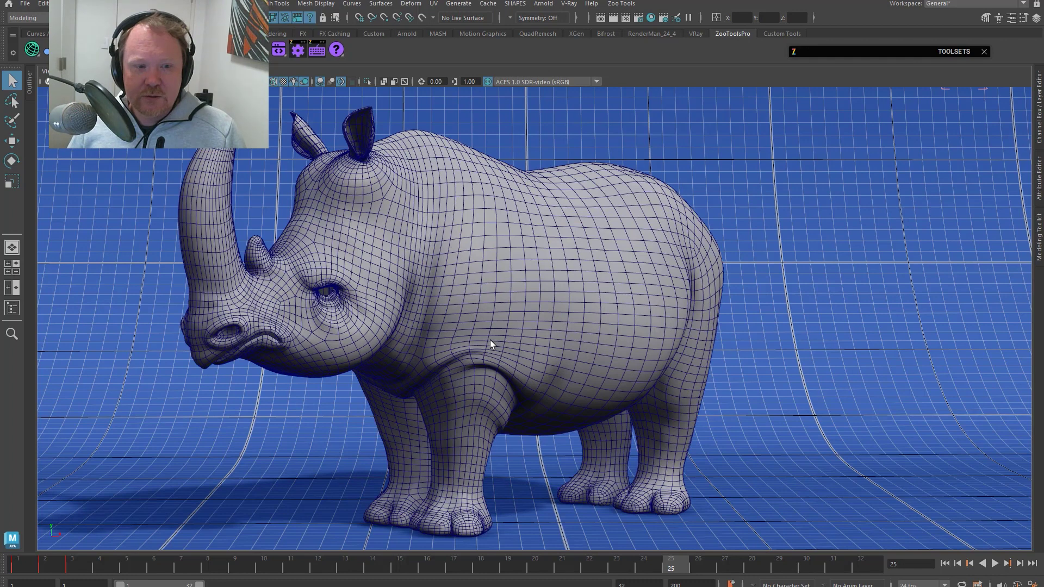
key(alt+period)
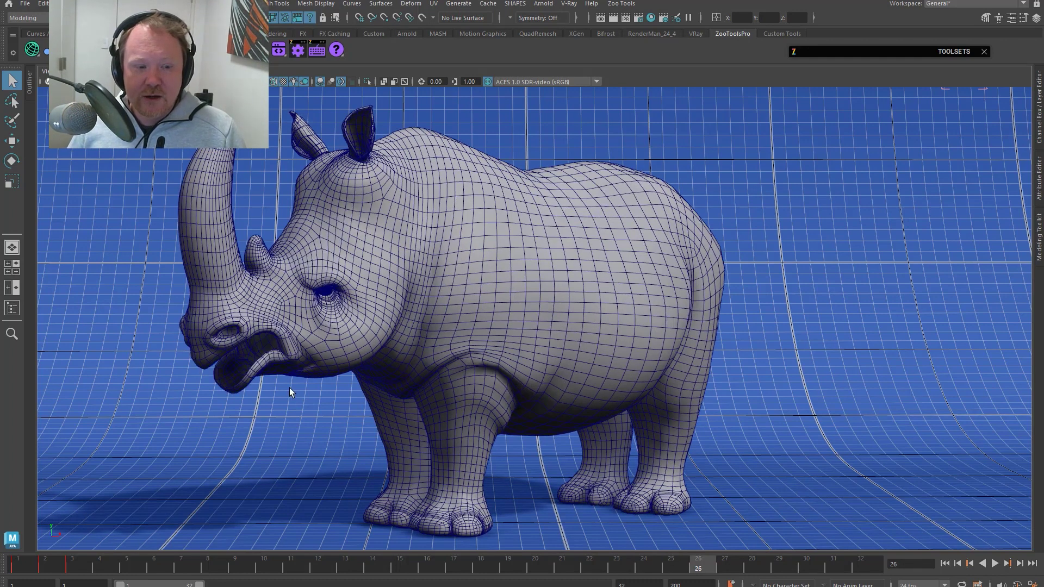
Step: Advance from frame 26 to frame 28 and display the retopologised rhino shaded without its wireframe
key(alt+period)
key(alt+period)
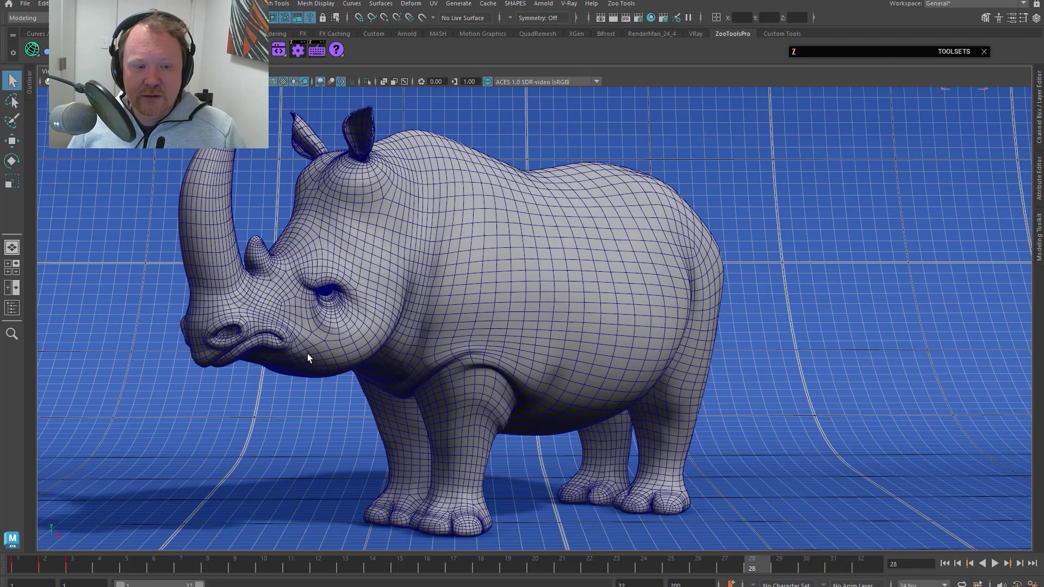
key(alt+period)
key(alt+comma)
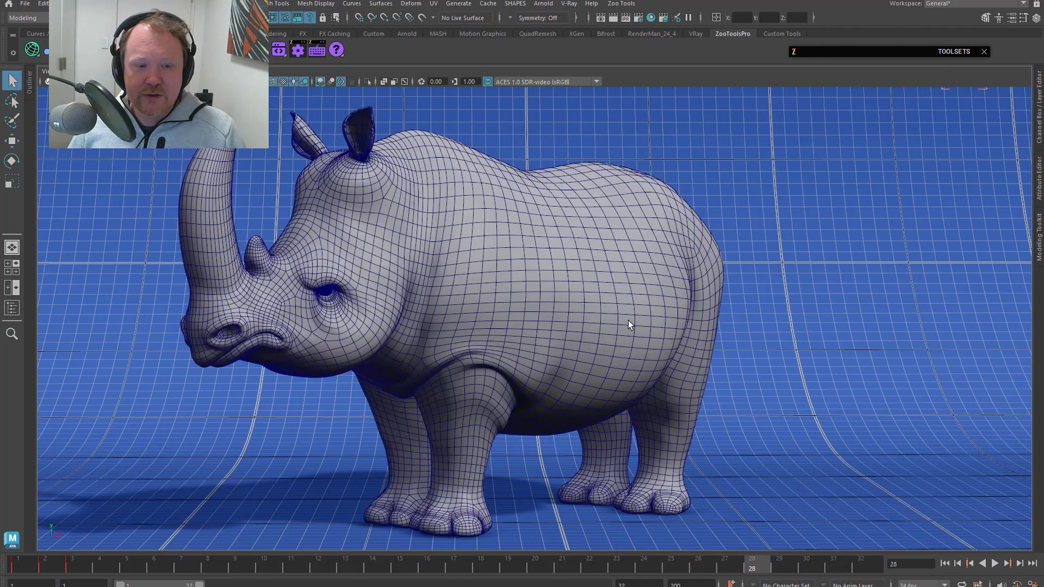
key(5)
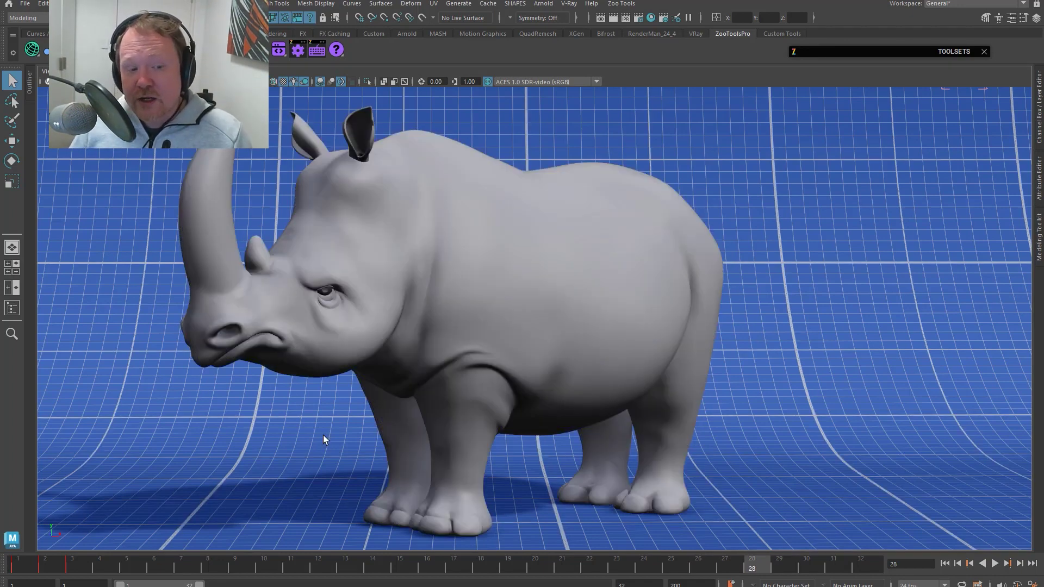
Step: Advance from frame 28 to frame 32 to examine the wrinkle detail on the rhino's face, legs and body
key(alt+period)
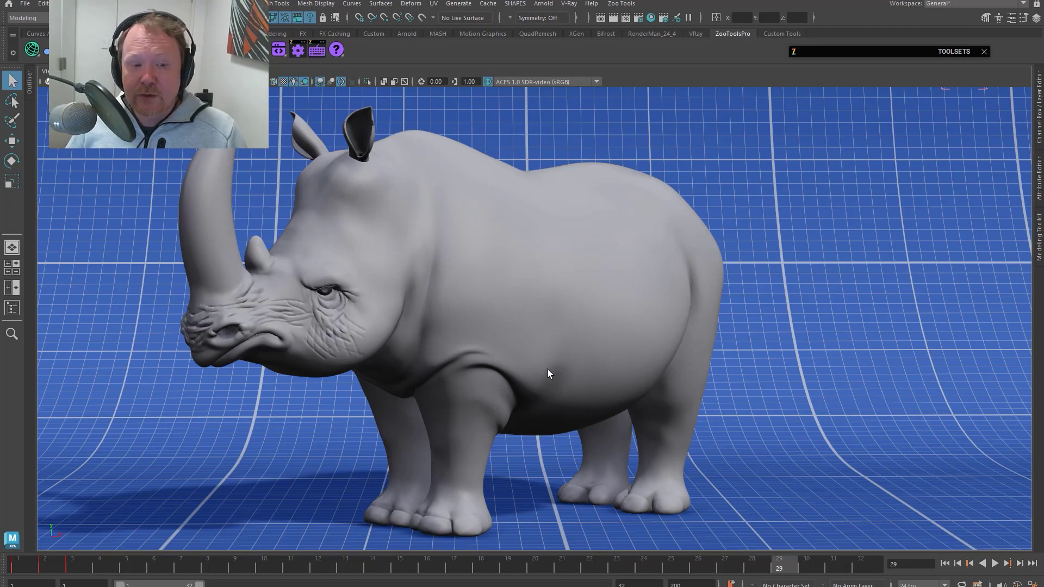
key(alt+period)
key(alt+period)
key(alt+period)
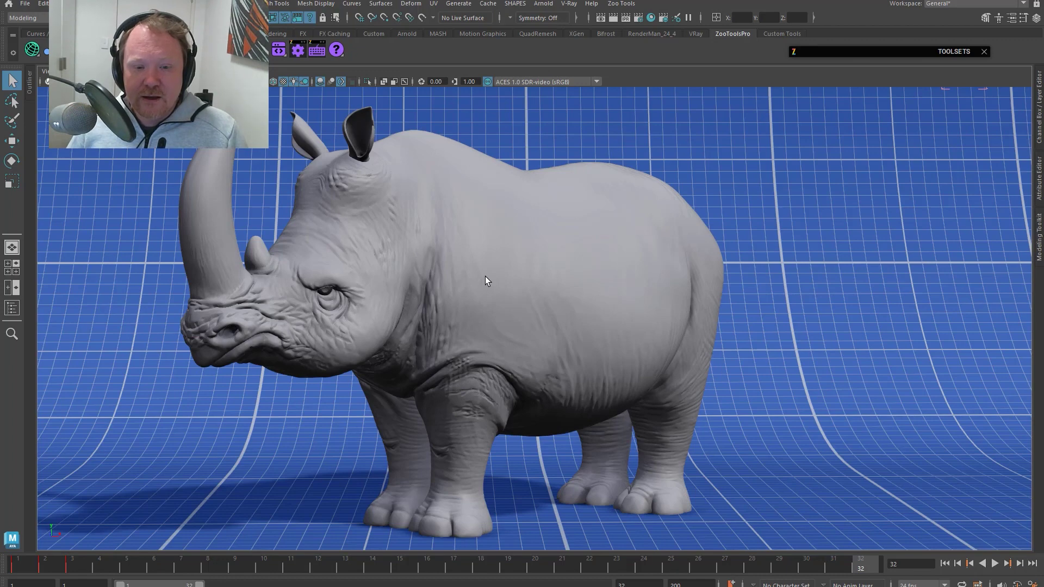
key(alt+period)
key(alt+comma)
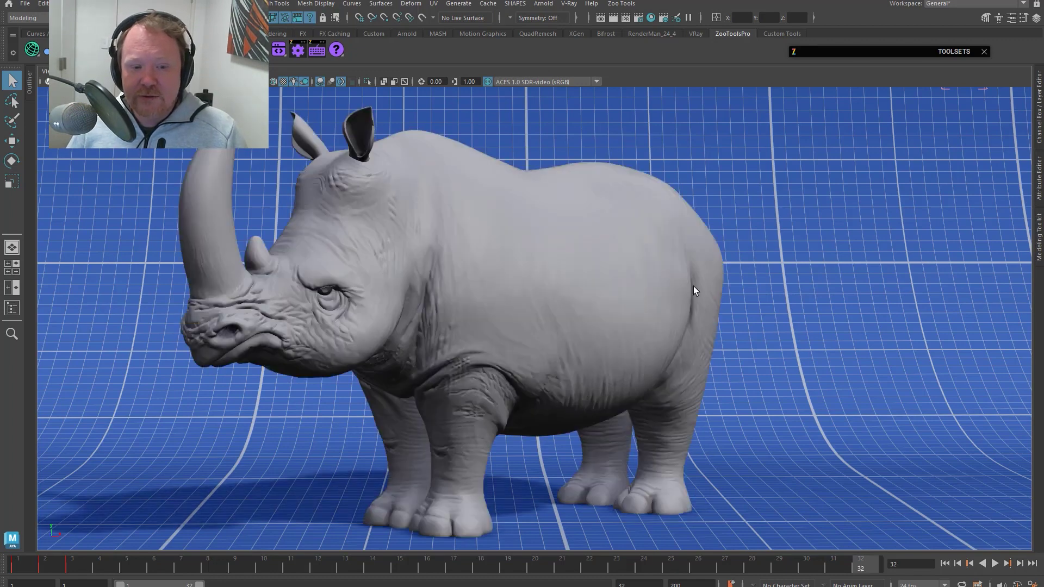
Step: Switch to the Photos window with the lion video, move on to the rhino renders, and compare the first two versions
key(alt+Tab)
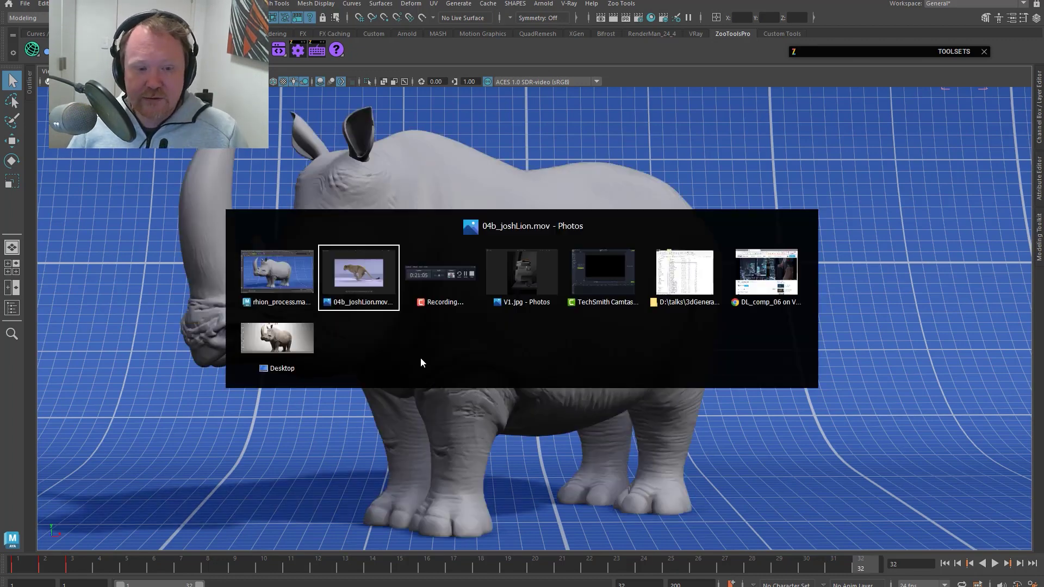
click(350, 290)
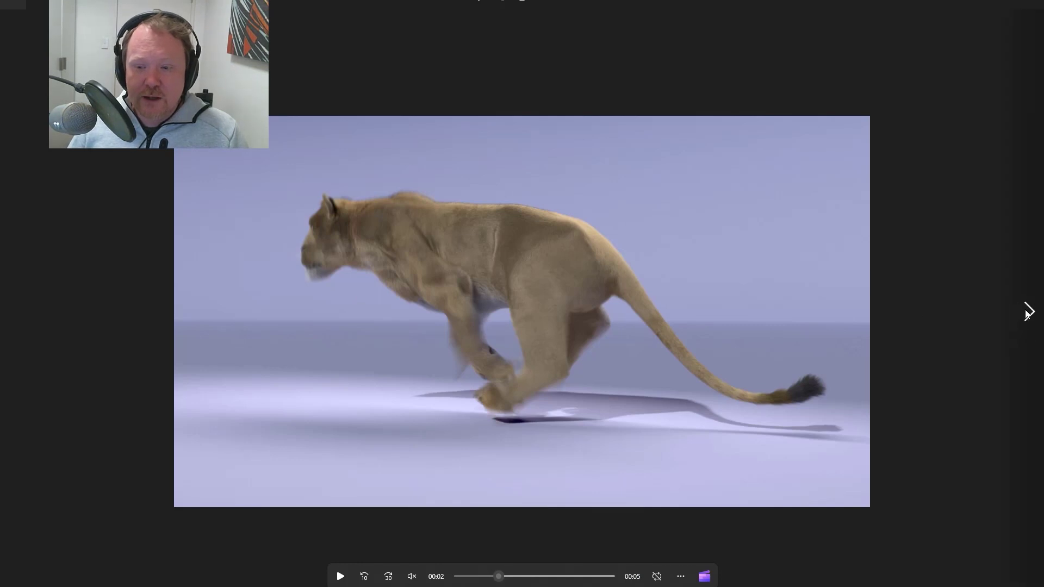
click(1028, 312)
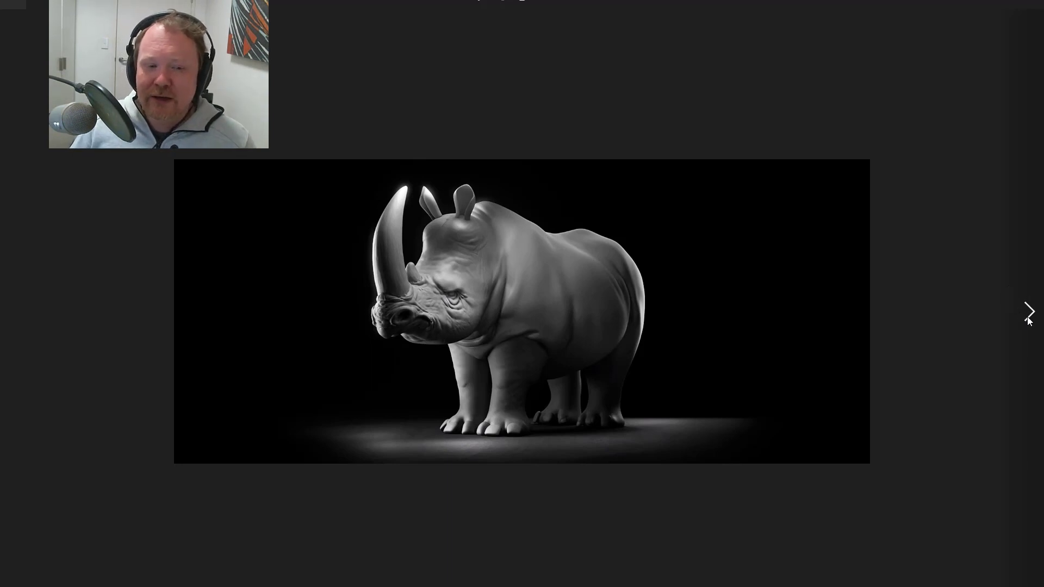
click(1029, 319)
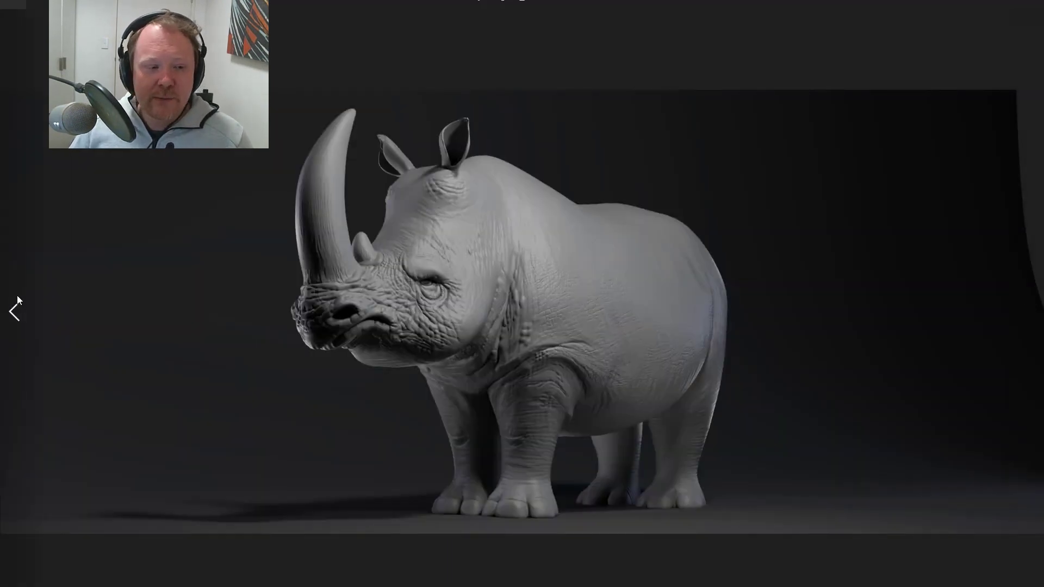
click(18, 301)
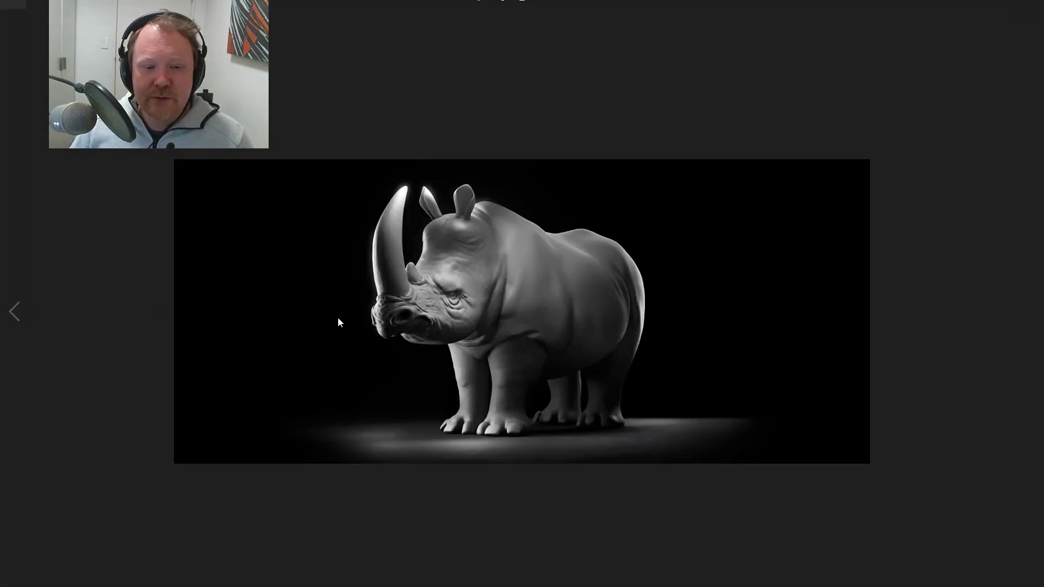
click(1027, 312)
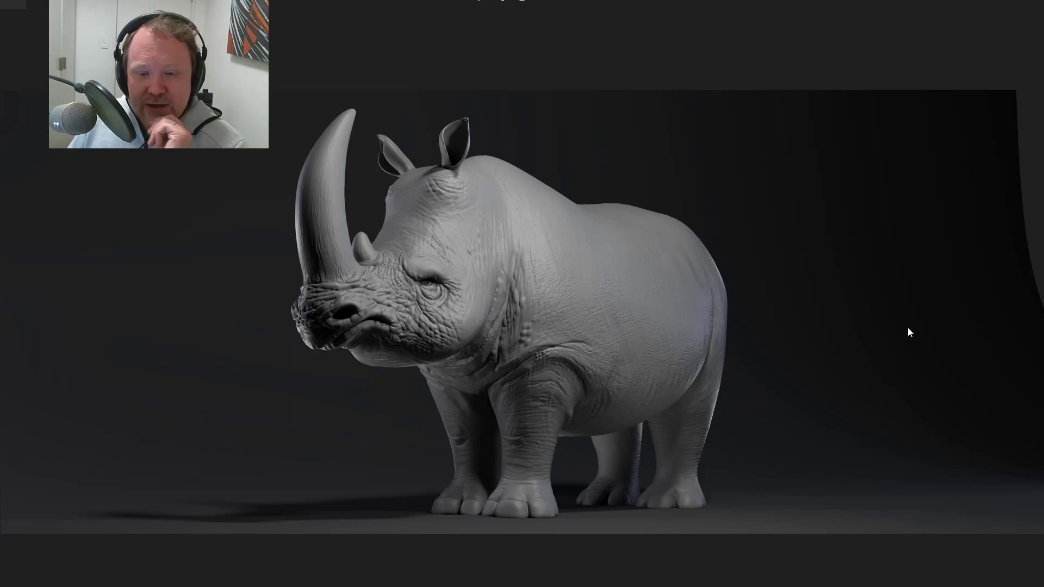
Step: Advance through the untextured grey rhino renders to examine the changes in lighting, skin detail and body folds
click(1029, 317)
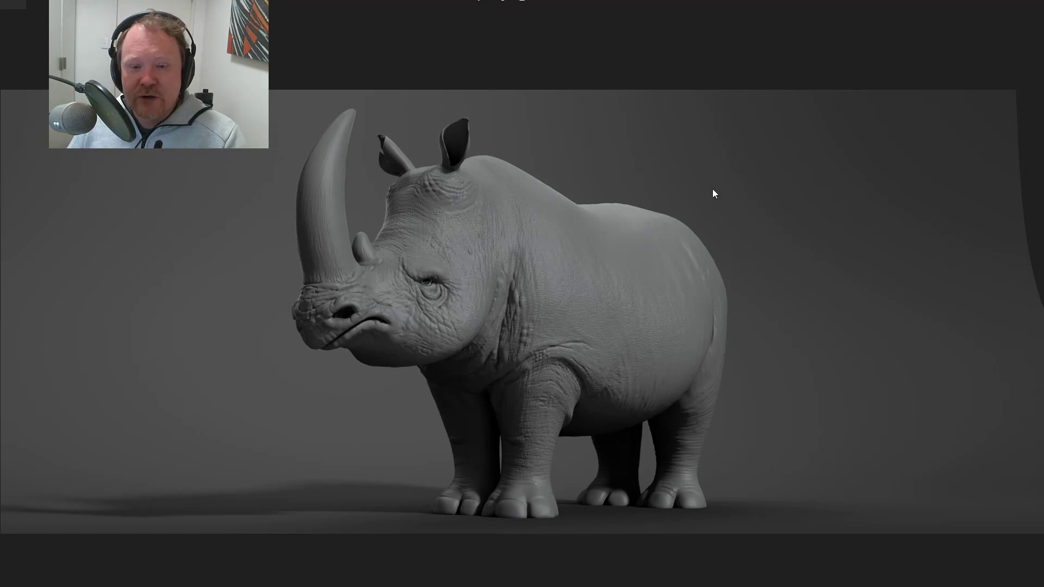
mouse_move(1029, 318)
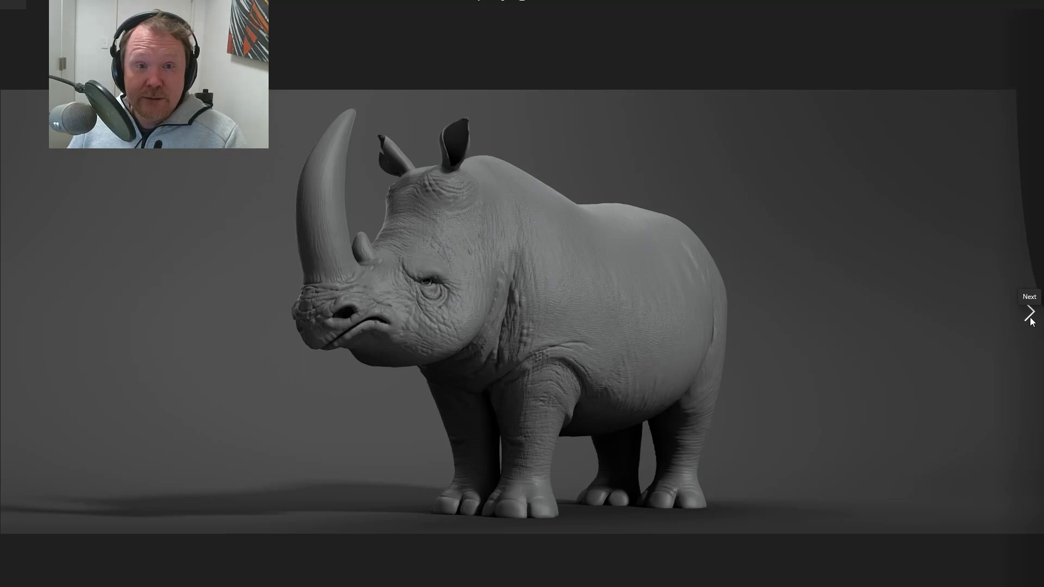
click(1030, 314)
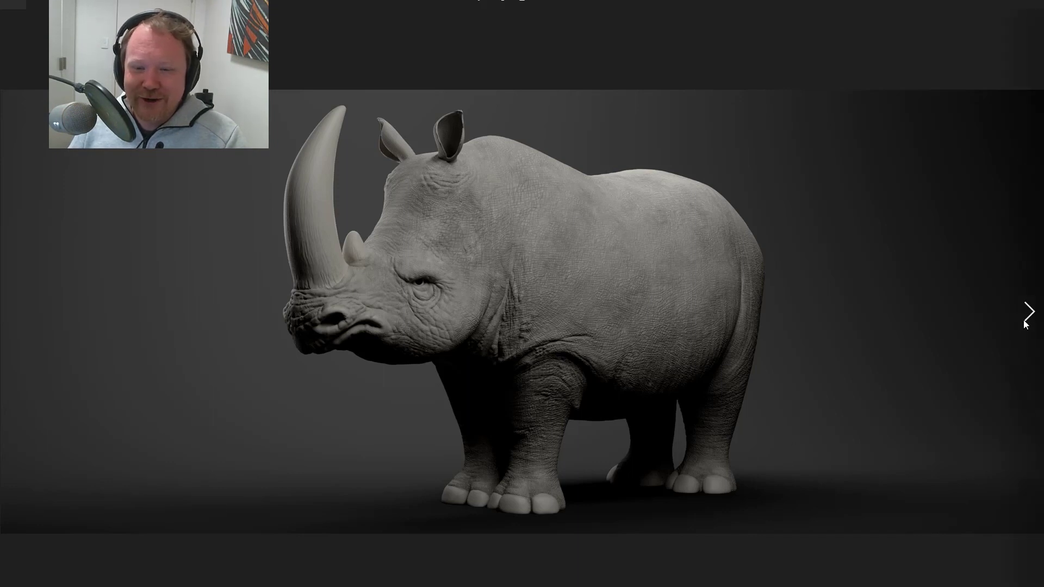
click(1025, 323)
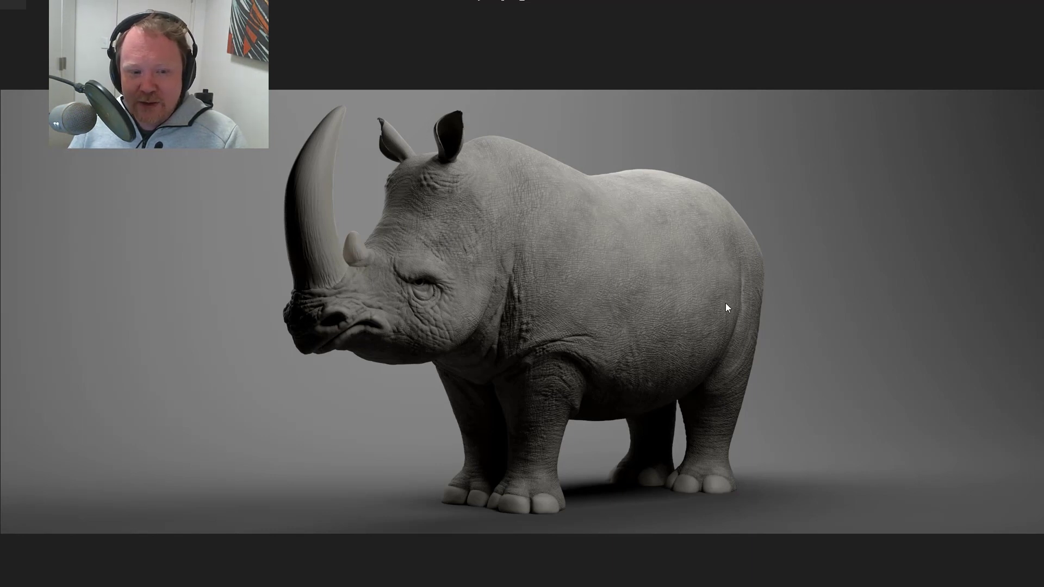
mouse_move(1024, 316)
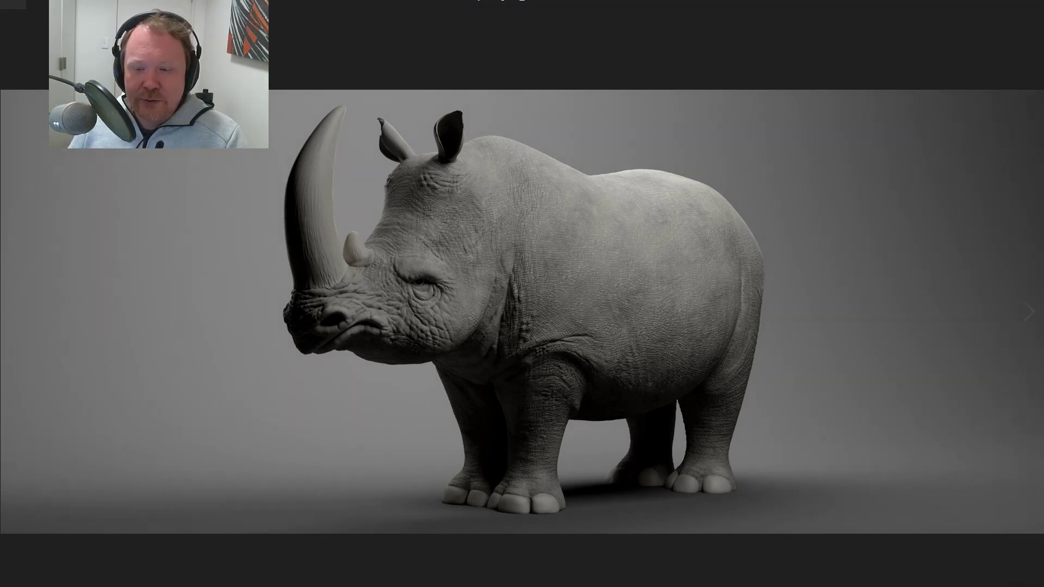
click(1027, 318)
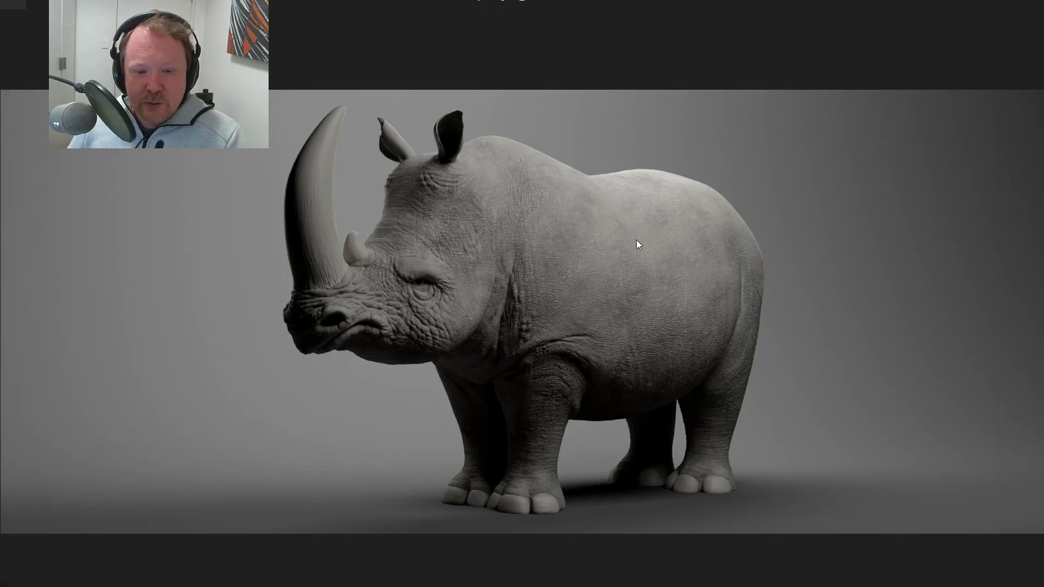
click(1028, 312)
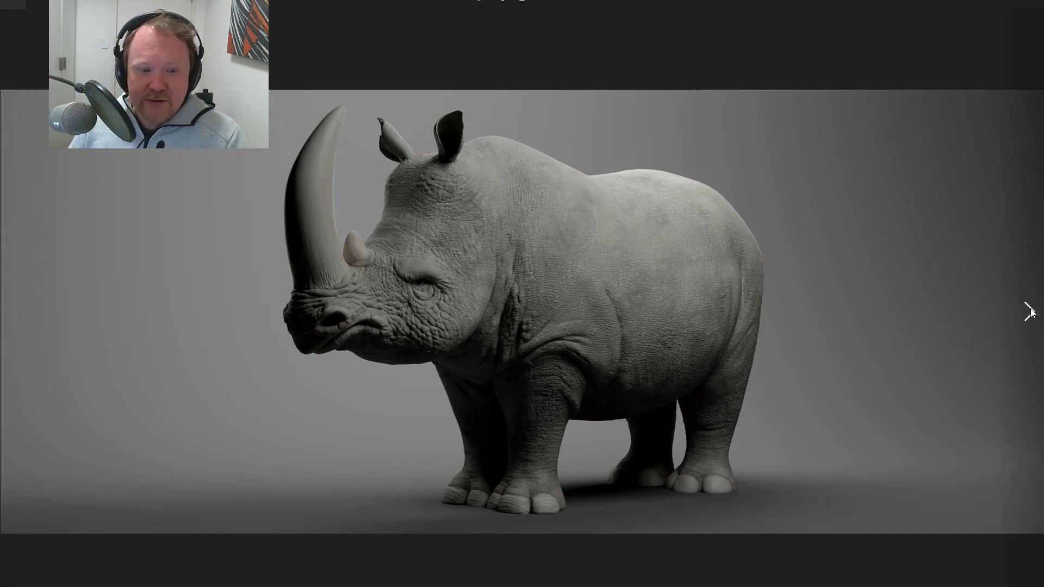
click(1028, 312)
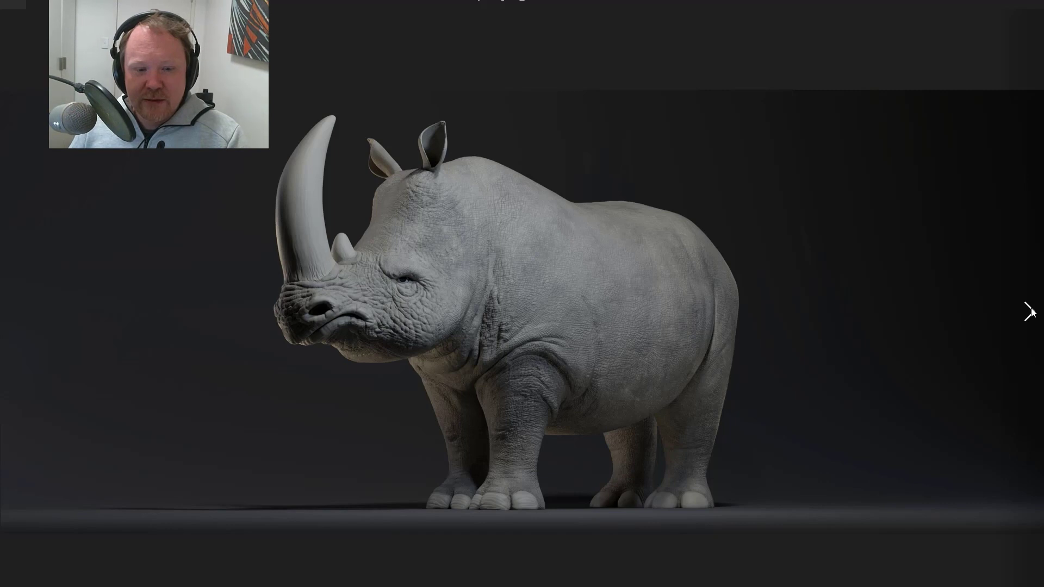
Step: Compare the first fully textured rhino render on a light background with the dark grey version before it
click(1031, 314)
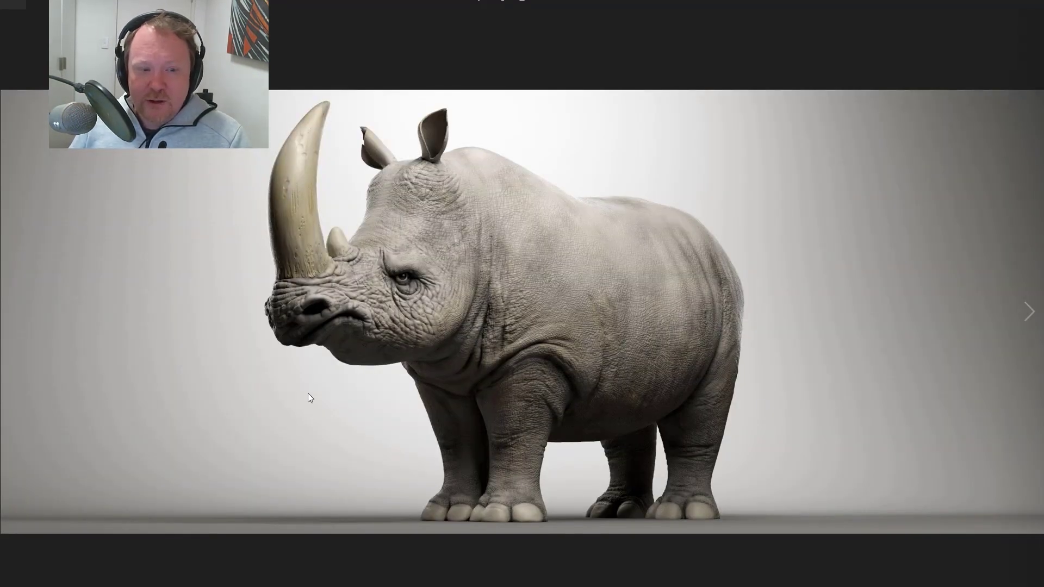
click(13, 311)
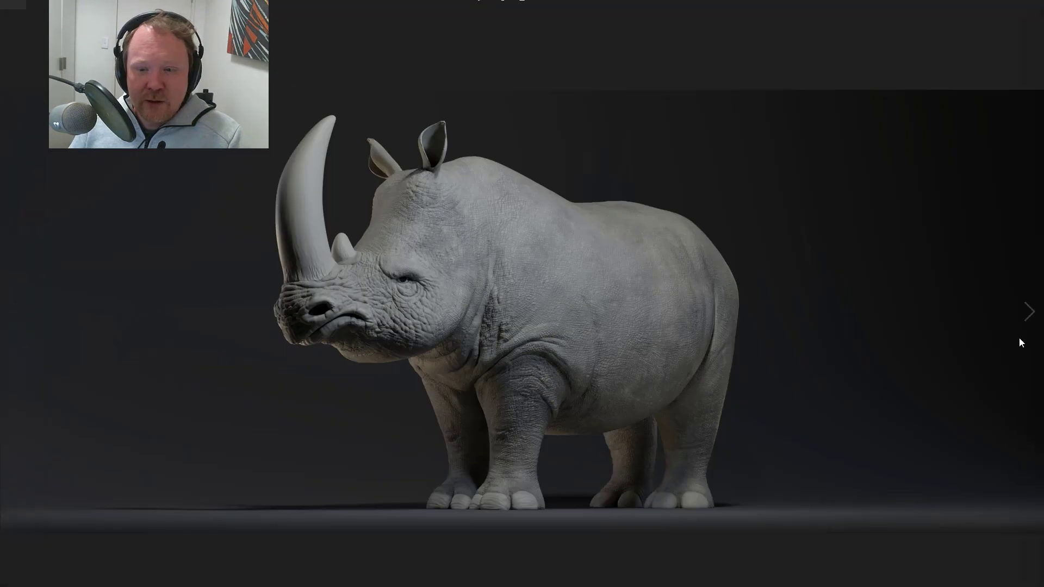
click(1027, 314)
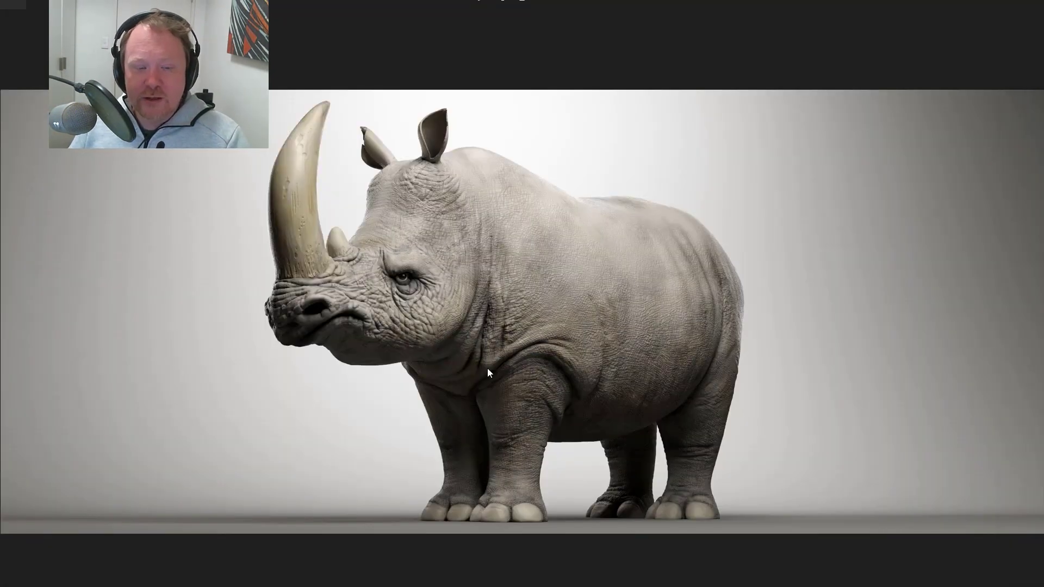
click(14, 309)
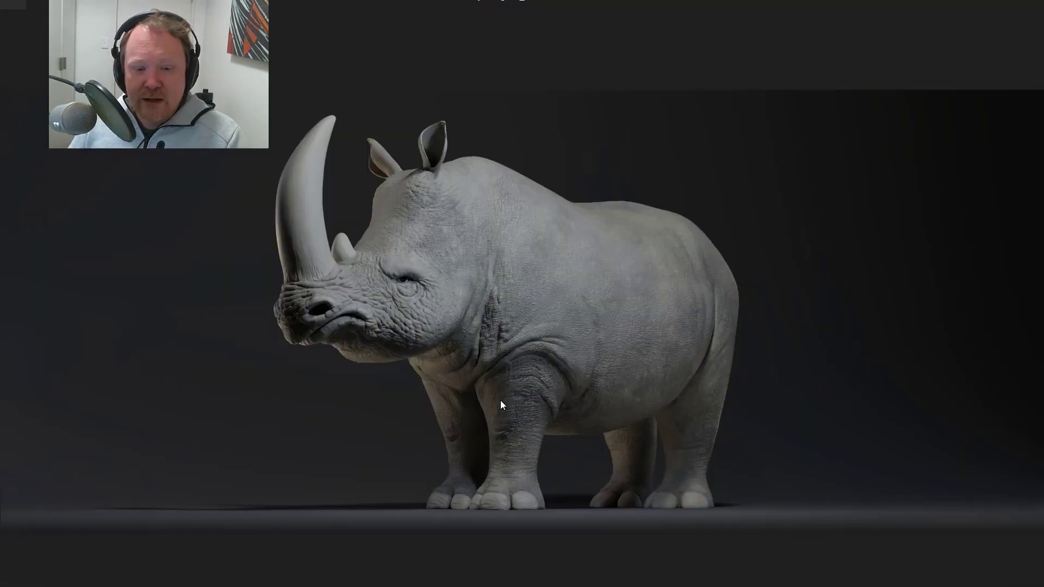
click(1028, 313)
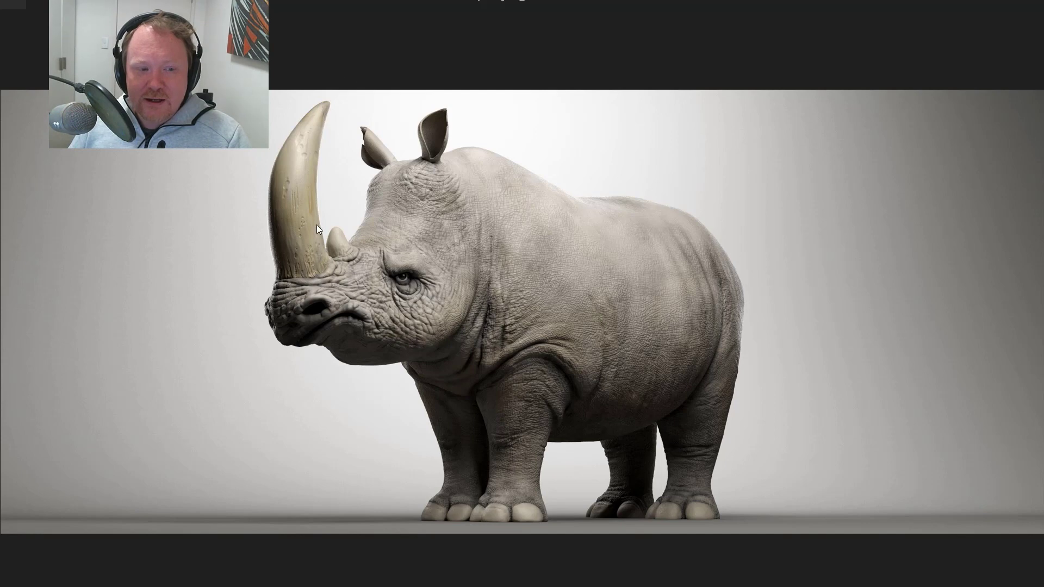
Step: Compare the next textured rhino render with the previous one to examine the horn and toenail textures
mouse_move(1027, 318)
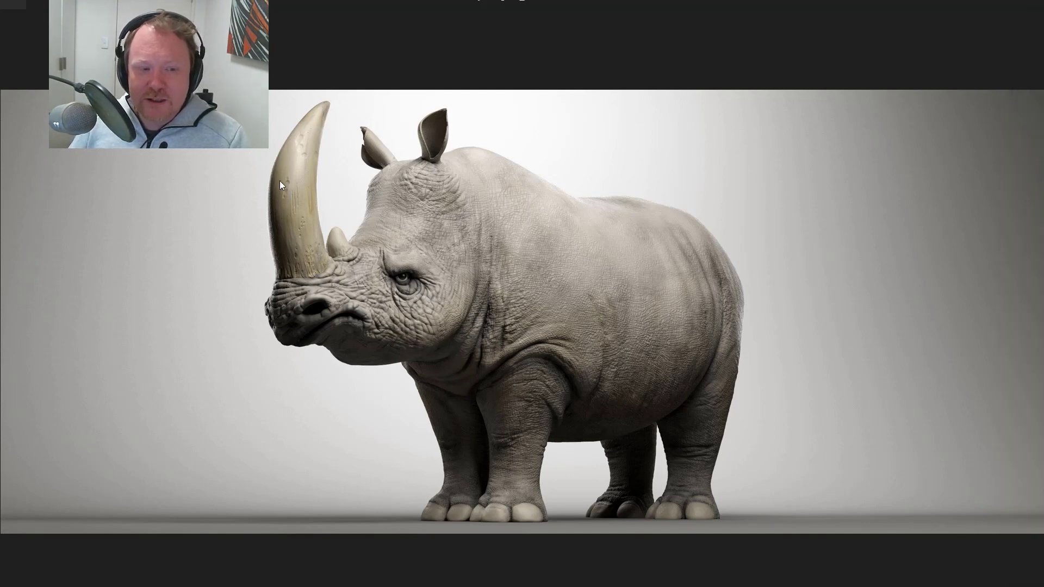
click(1029, 313)
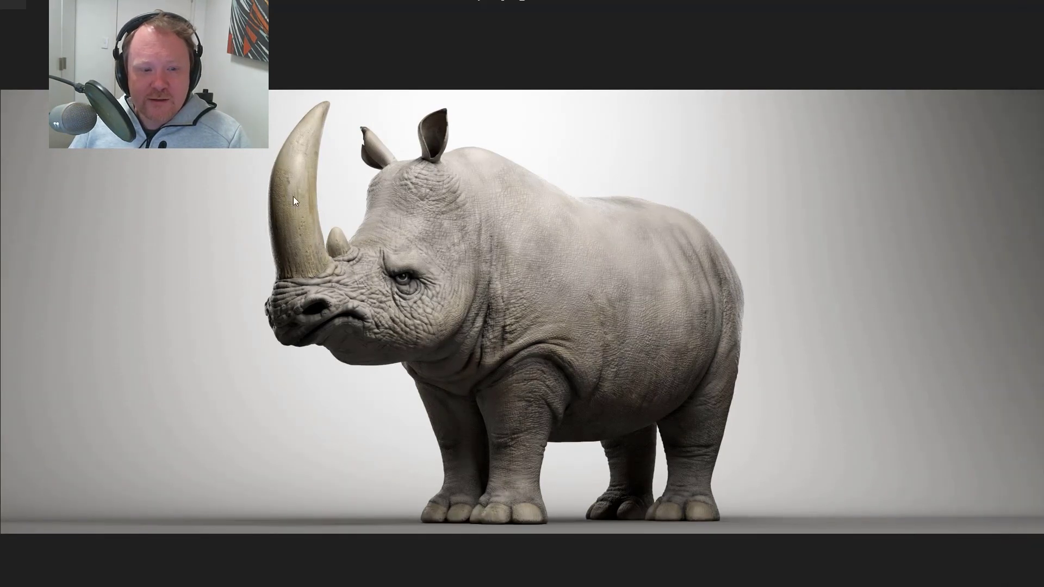
click(16, 310)
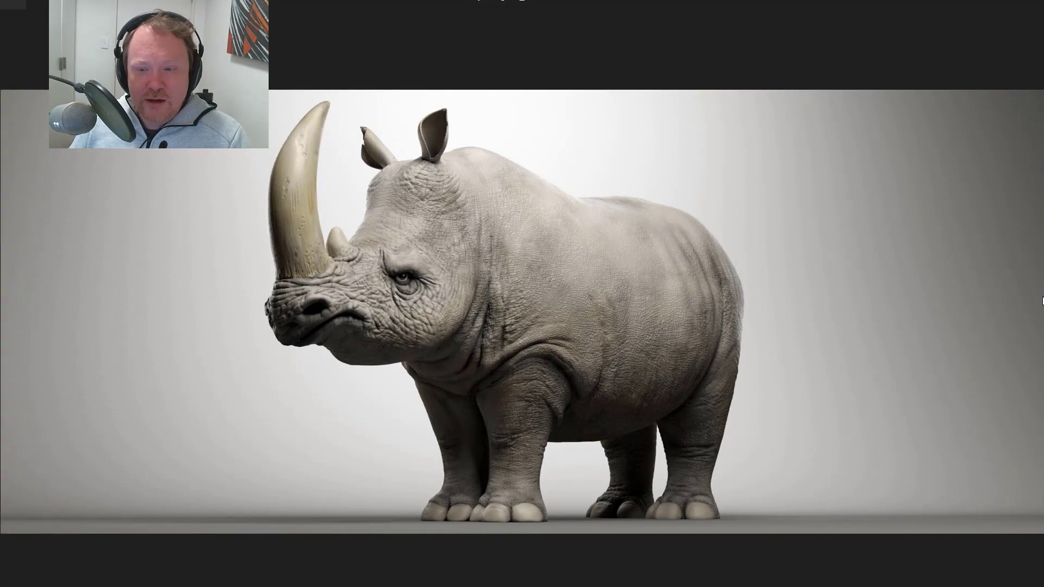
click(1029, 312)
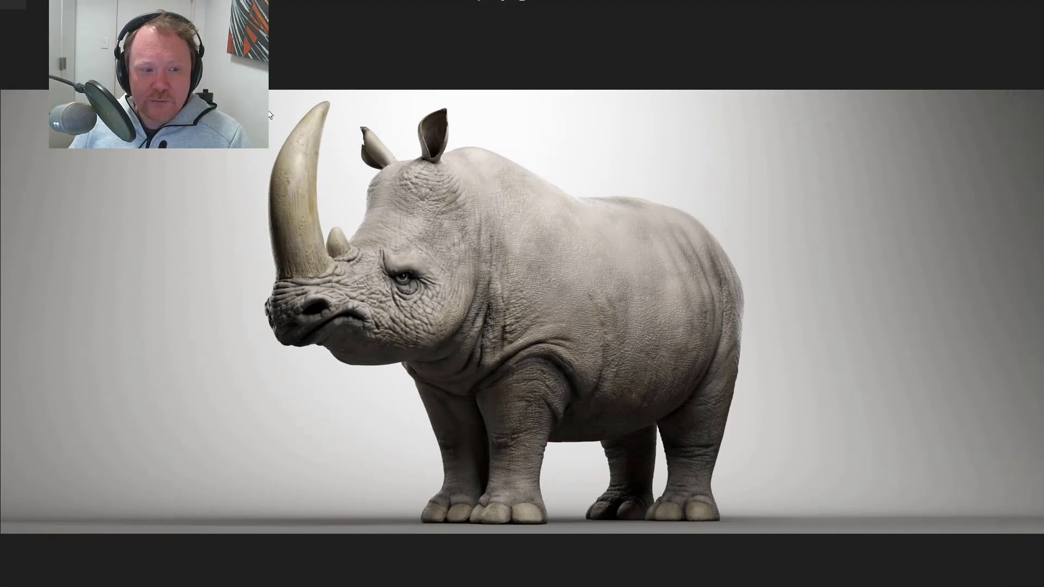
Step: View the rhino render with hair on its ears, check the neighbouring image, and advance to the stacked books render
mouse_move(1025, 345)
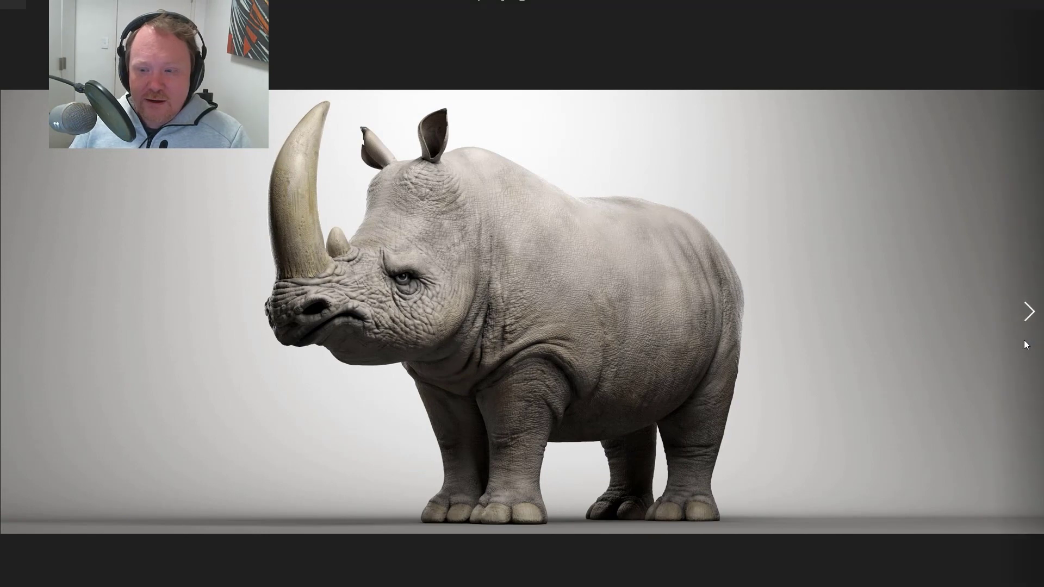
click(1029, 312)
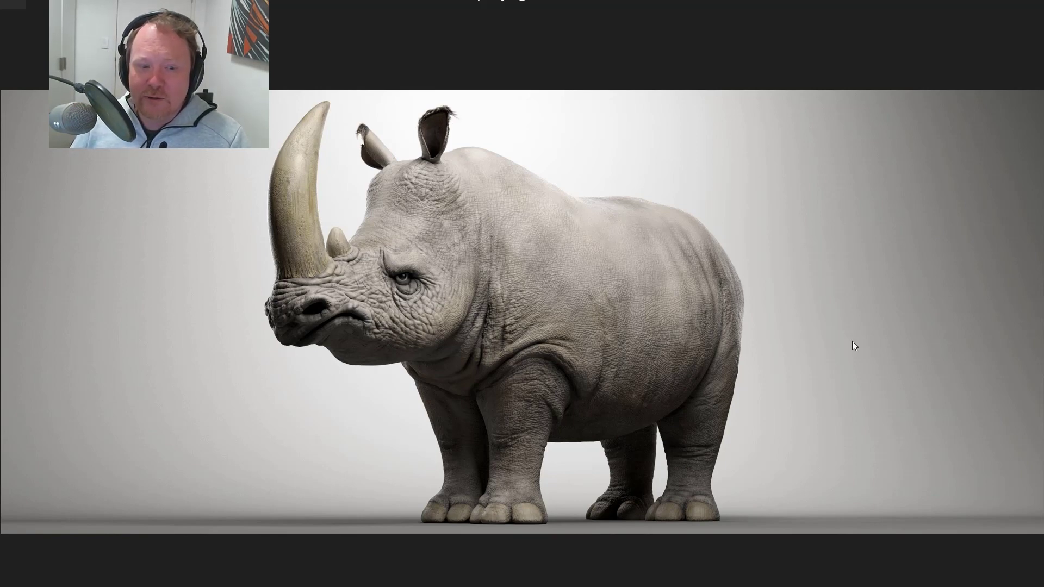
mouse_move(964, 411)
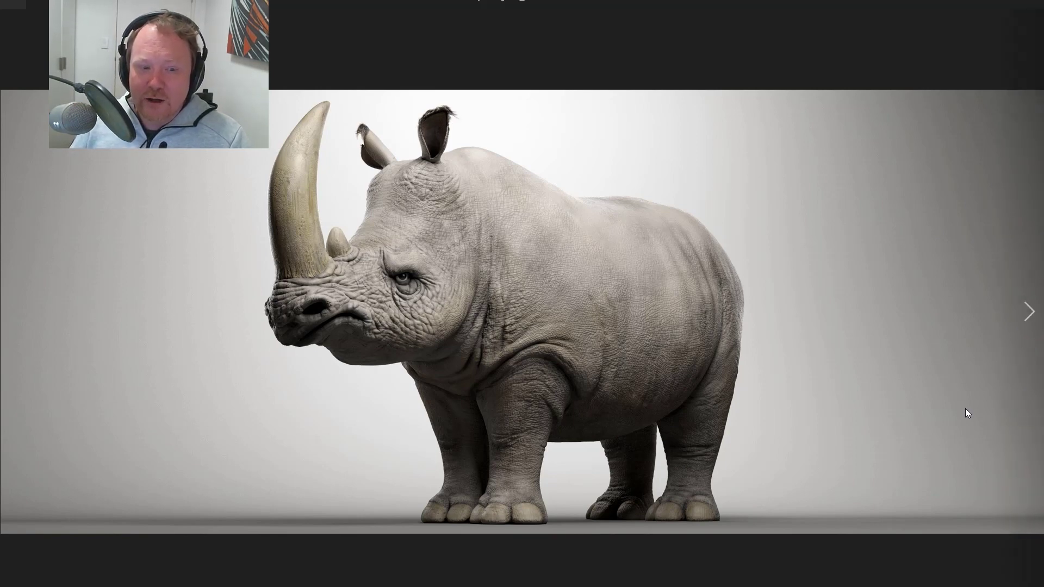
click(1028, 313)
click(25, 311)
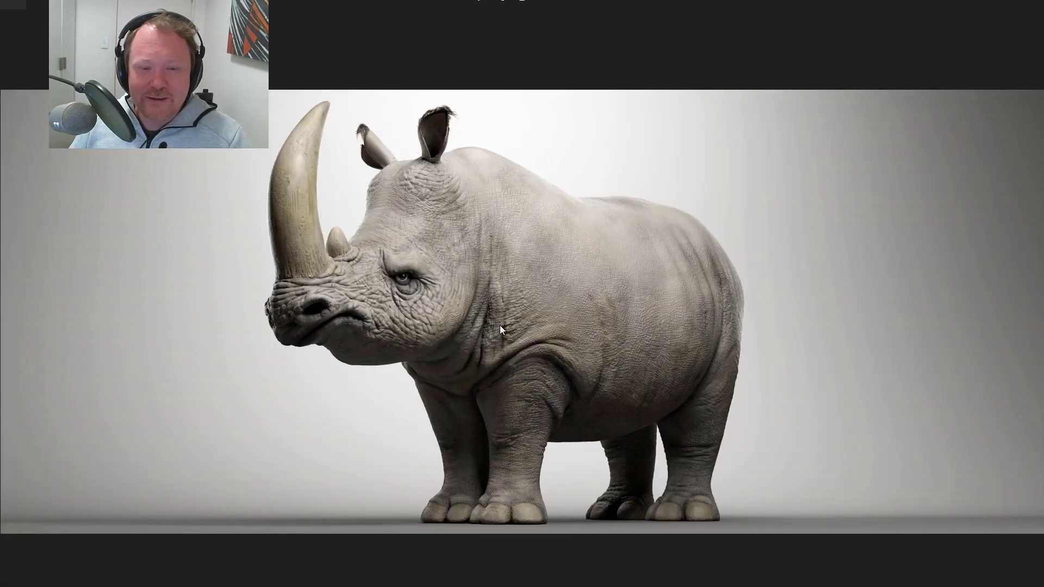
mouse_move(1028, 304)
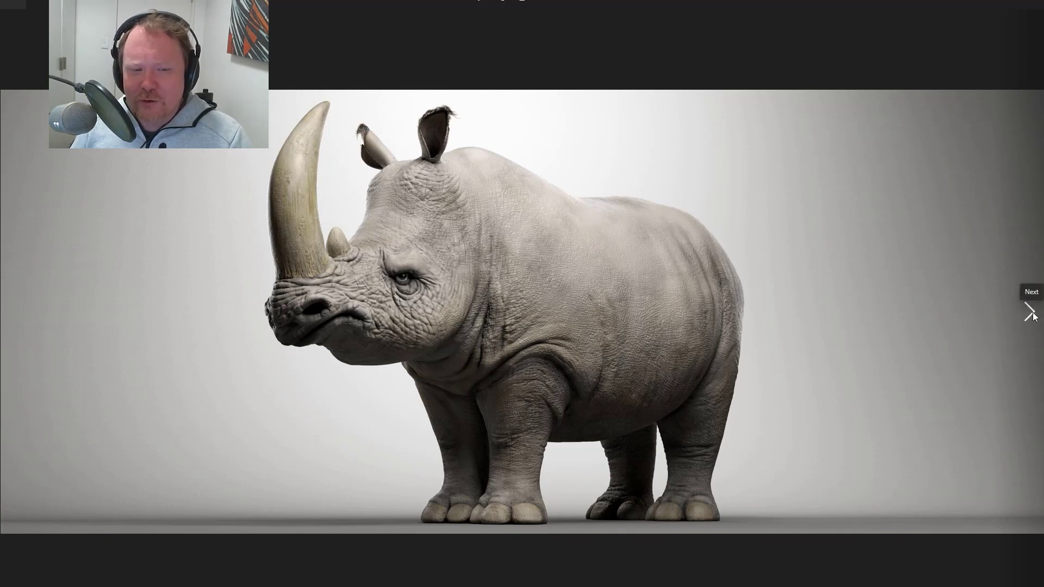
click(1029, 312)
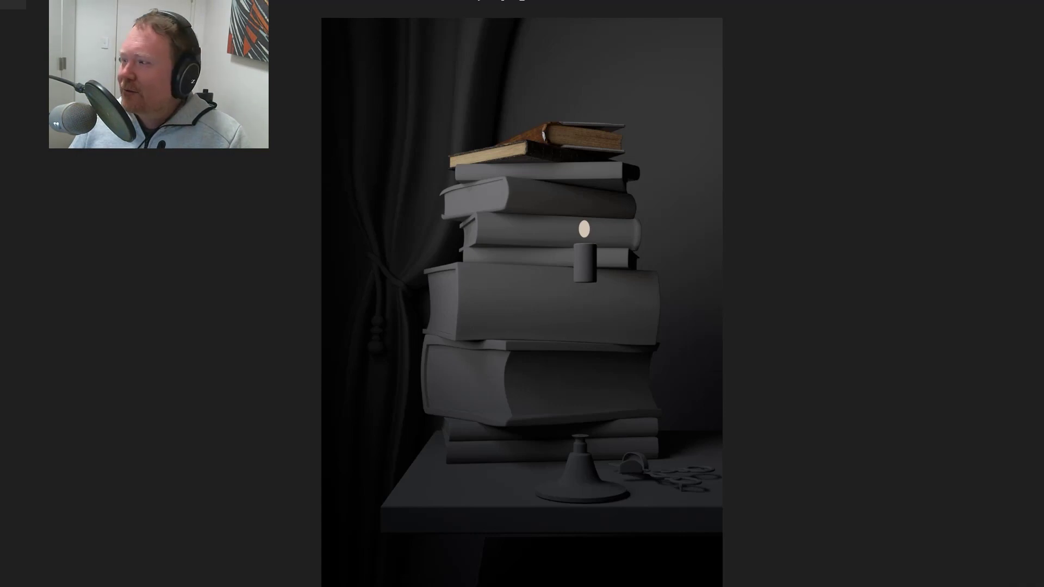
Step: Step through the early stacked books renders to examine the first textures on the upper books, curtain, wall and table
key(Escape)
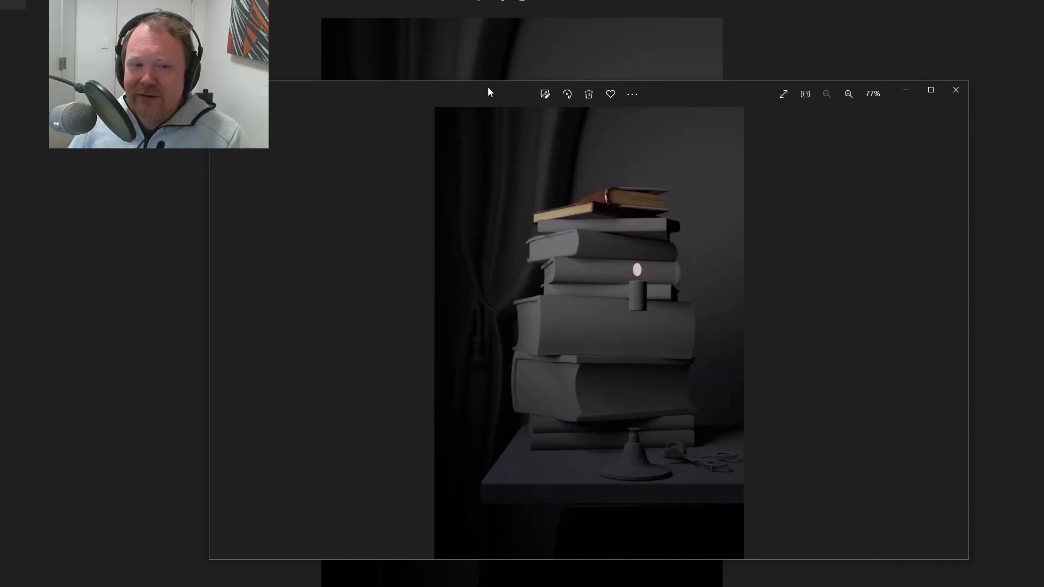
double_click(722, 87)
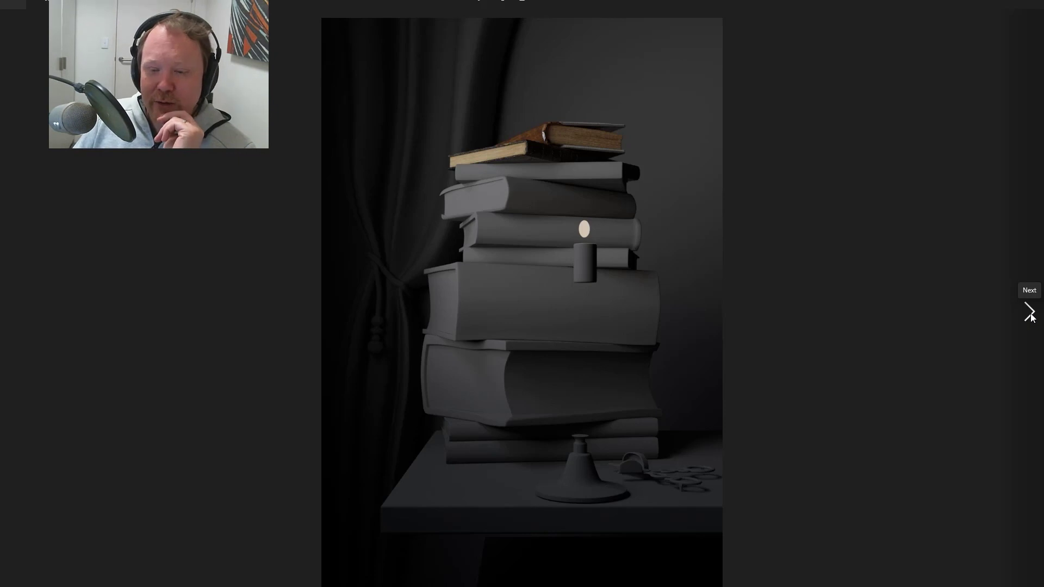
click(1030, 318)
click(1027, 317)
click(1026, 317)
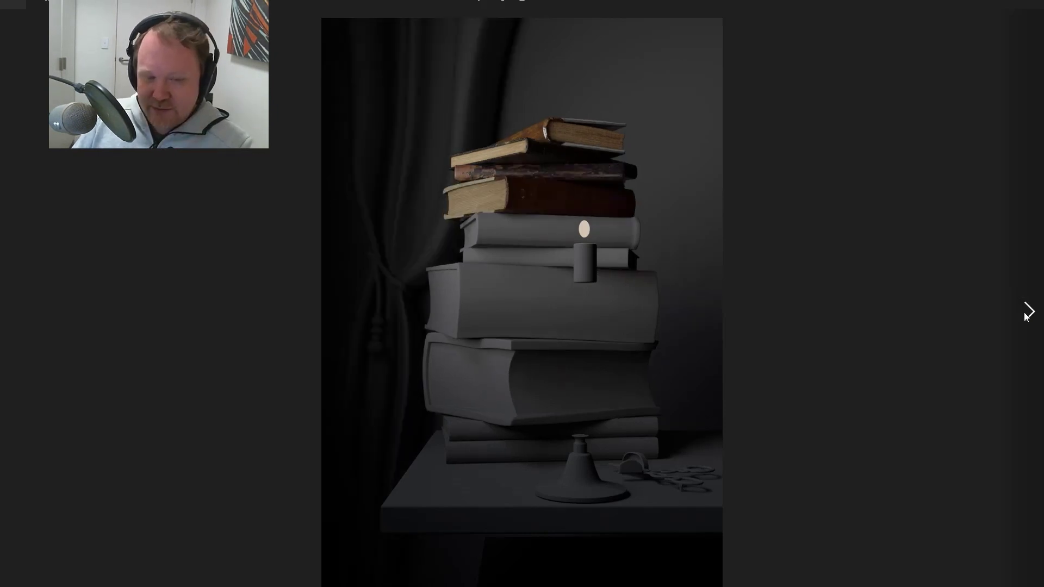
click(1025, 317)
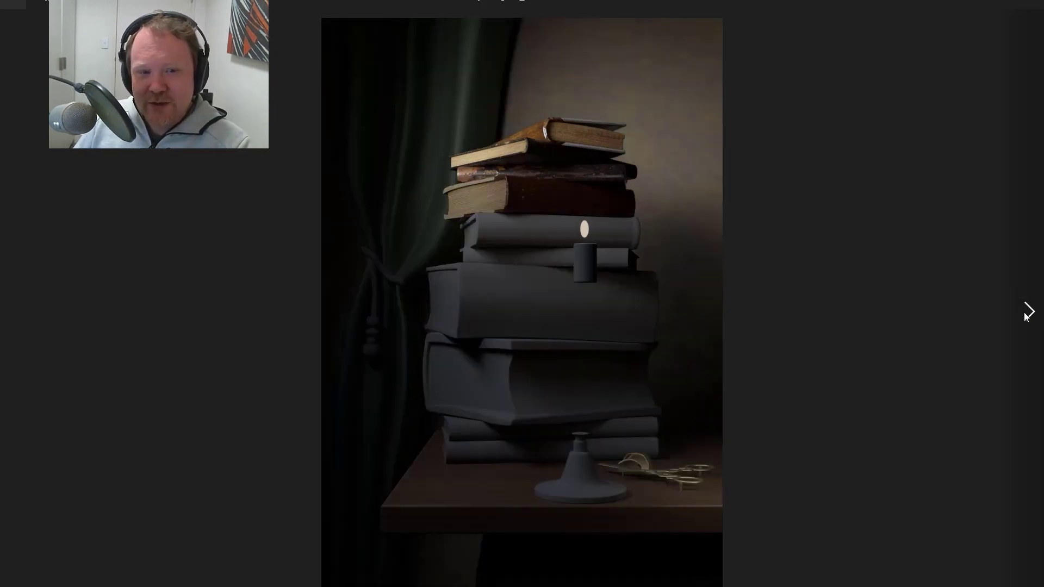
click(1026, 316)
click(1026, 316)
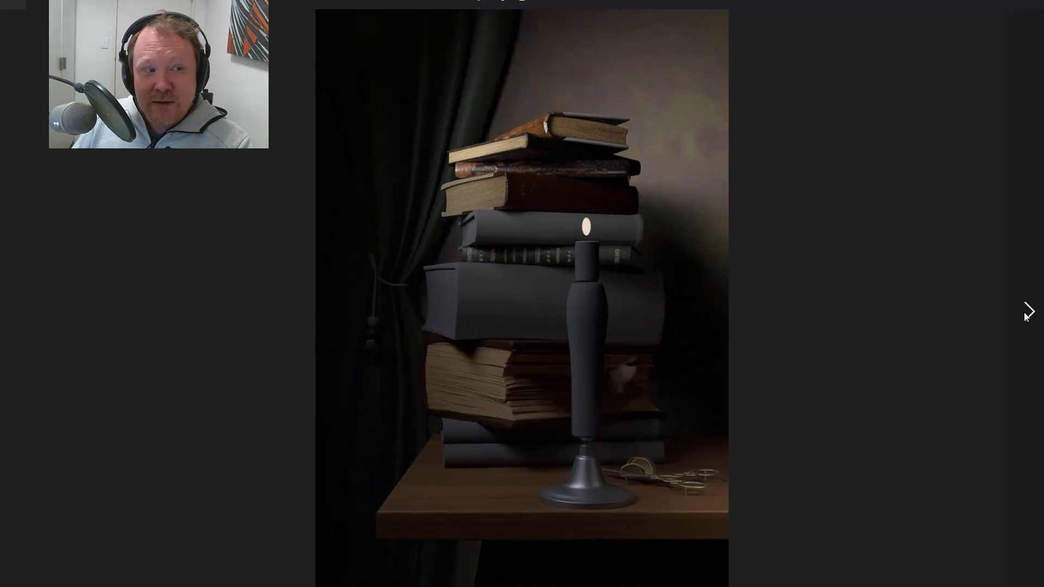
Step: Advance through the middle stacked books renders to compare the figure-shaped candlestick and the textures on the remaining books
click(1026, 317)
click(1026, 317)
click(1025, 317)
click(1025, 316)
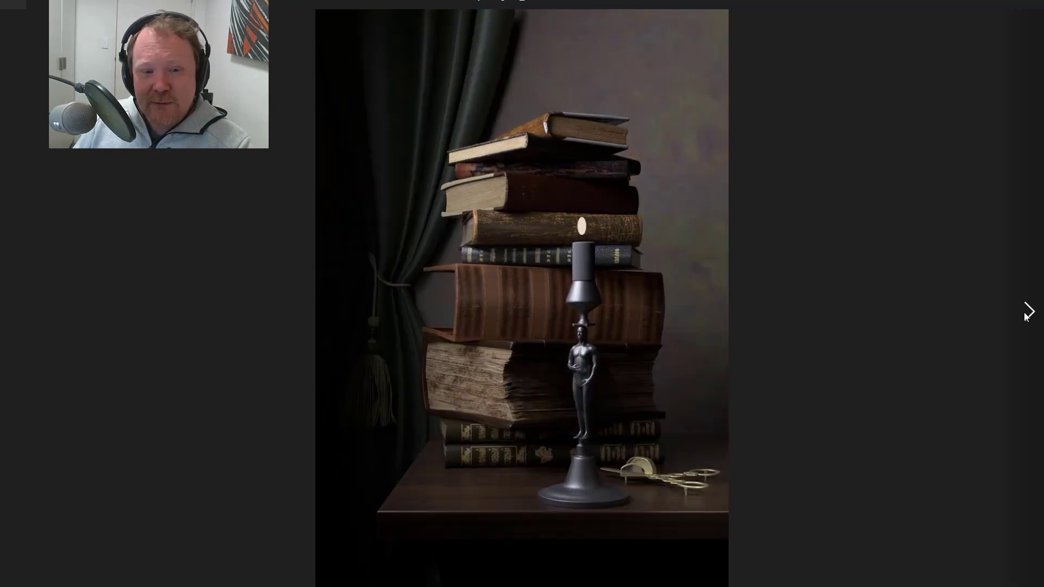
click(1026, 317)
click(1026, 316)
click(1026, 316)
click(1026, 317)
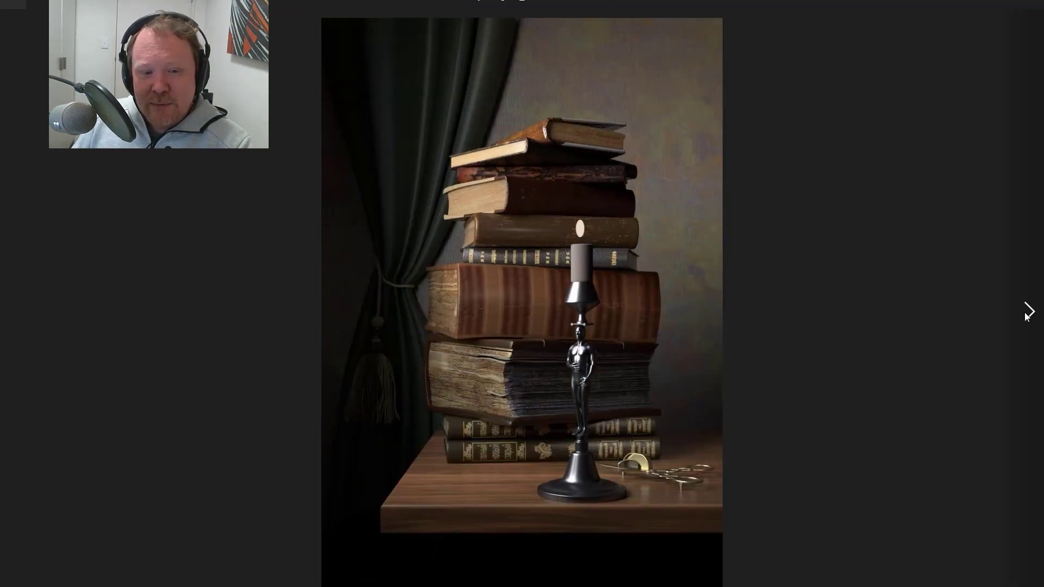
Step: Advance through the late stacked books renders to examine the refinements to the candle, lighting, book pages and tabletop
click(1026, 316)
click(1026, 316)
click(1026, 317)
click(1026, 317)
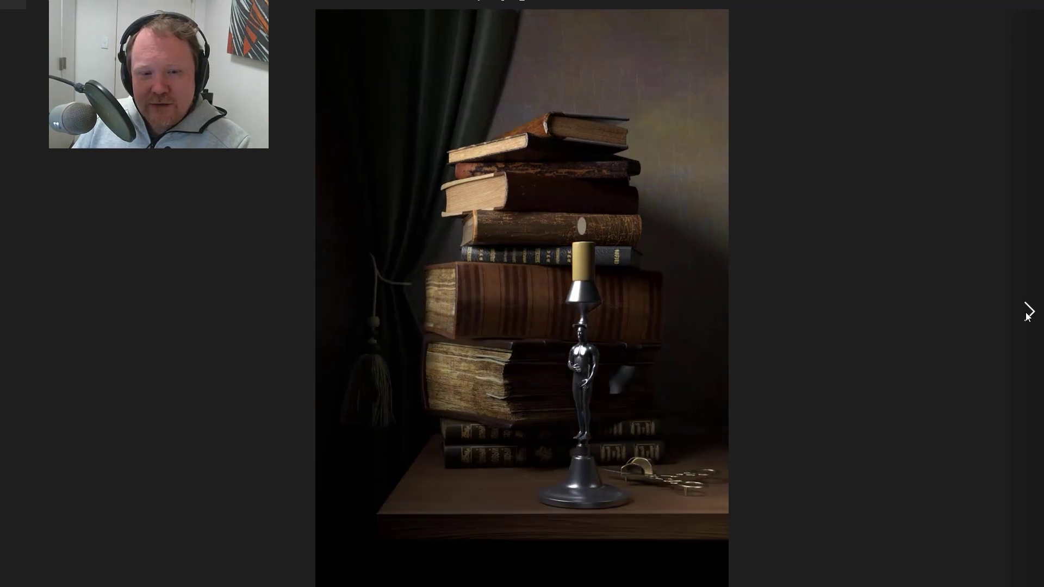
click(1027, 312)
click(1028, 312)
click(1027, 313)
click(1027, 313)
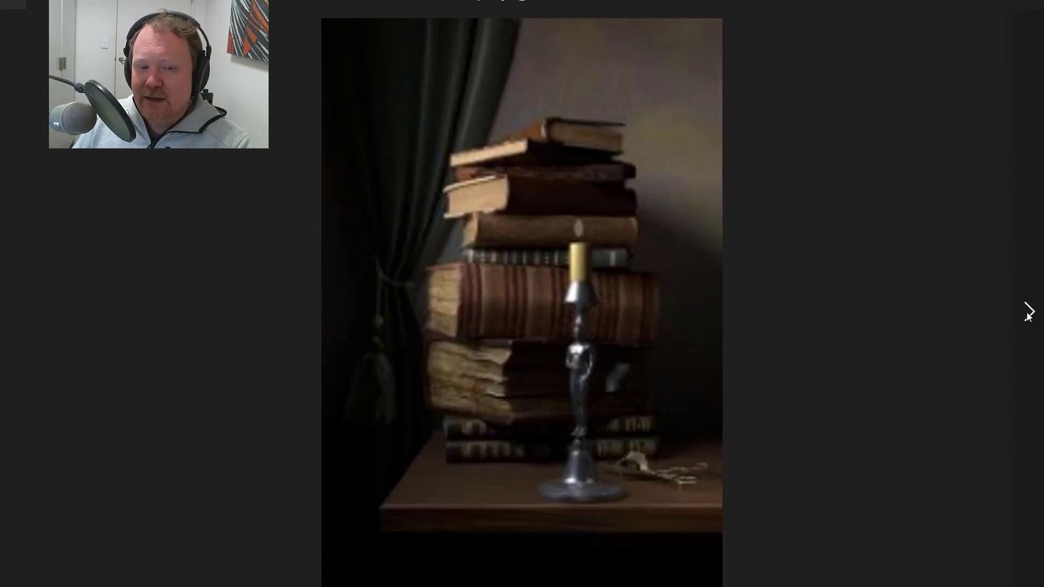
click(1027, 313)
click(1028, 313)
click(1027, 312)
click(1028, 312)
click(1027, 312)
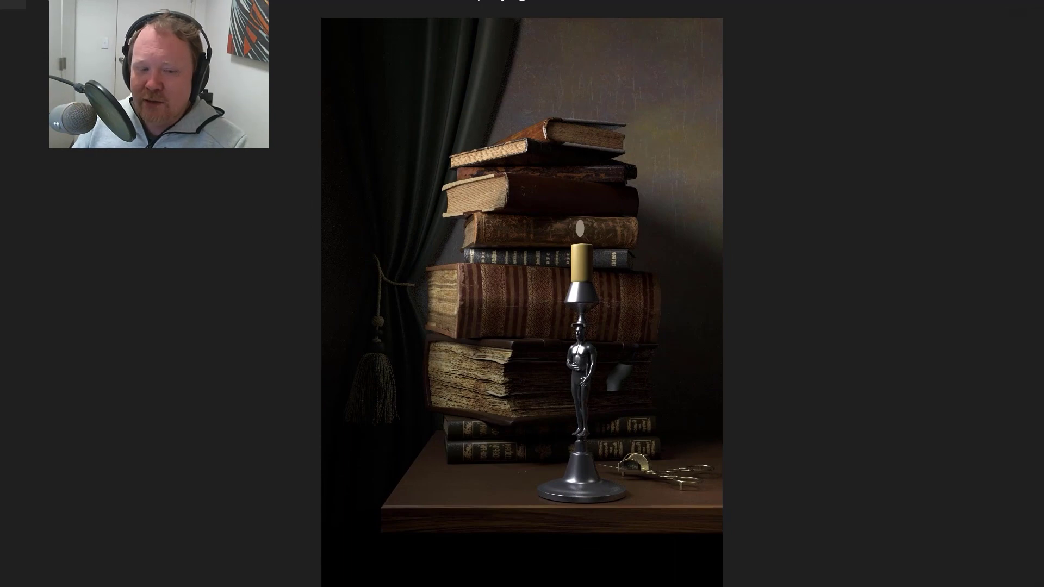
click(900, 361)
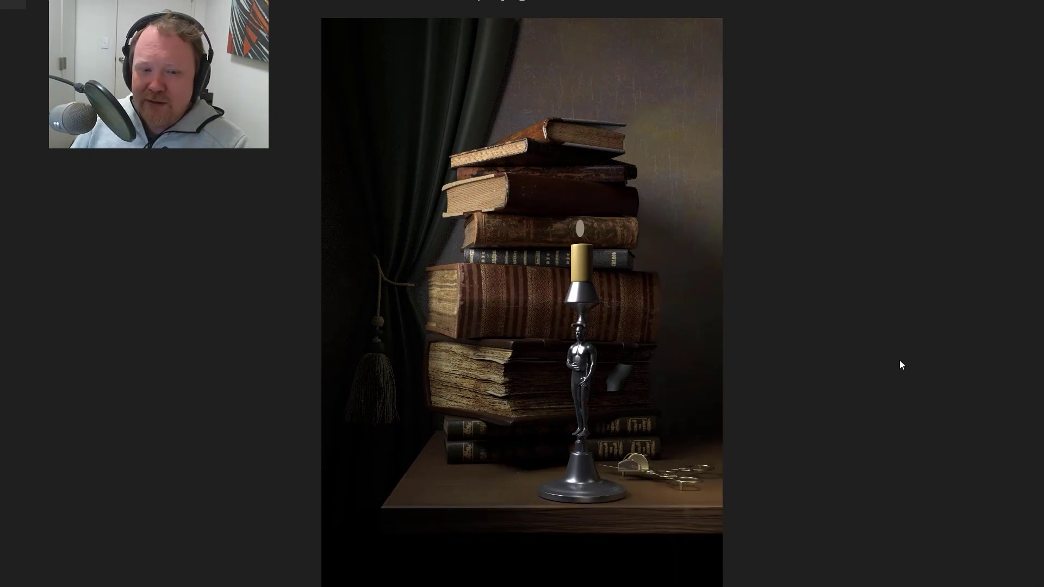
click(900, 368)
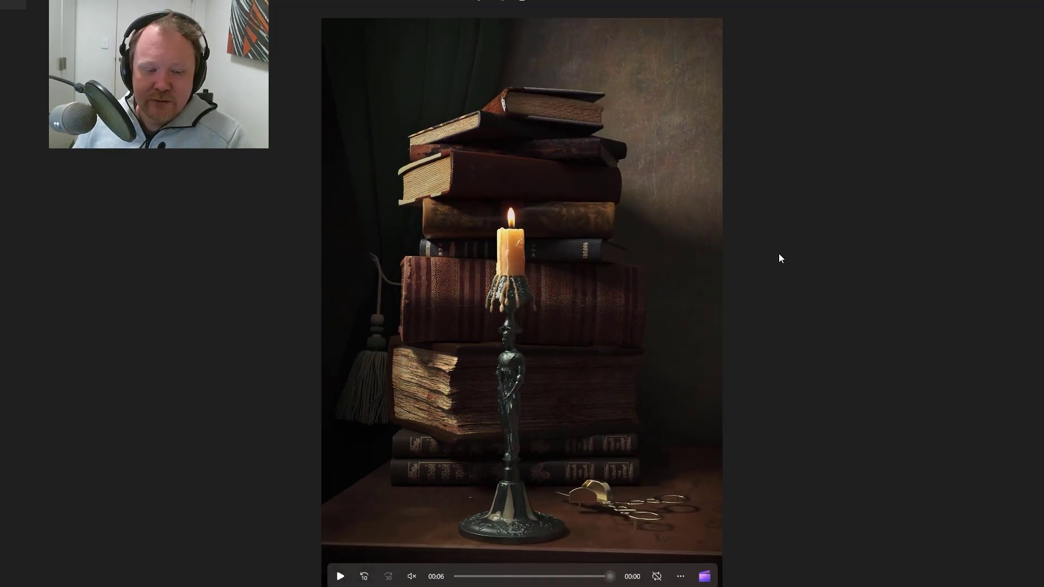
Step: Replay the finished stacked books video to examine the lit candle and final textures in motion
click(341, 576)
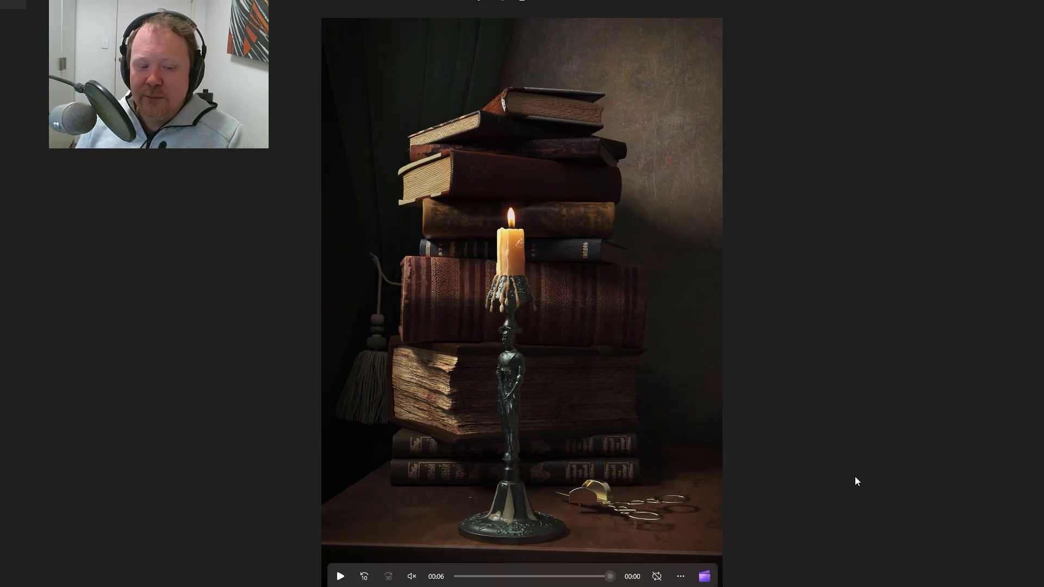
click(340, 575)
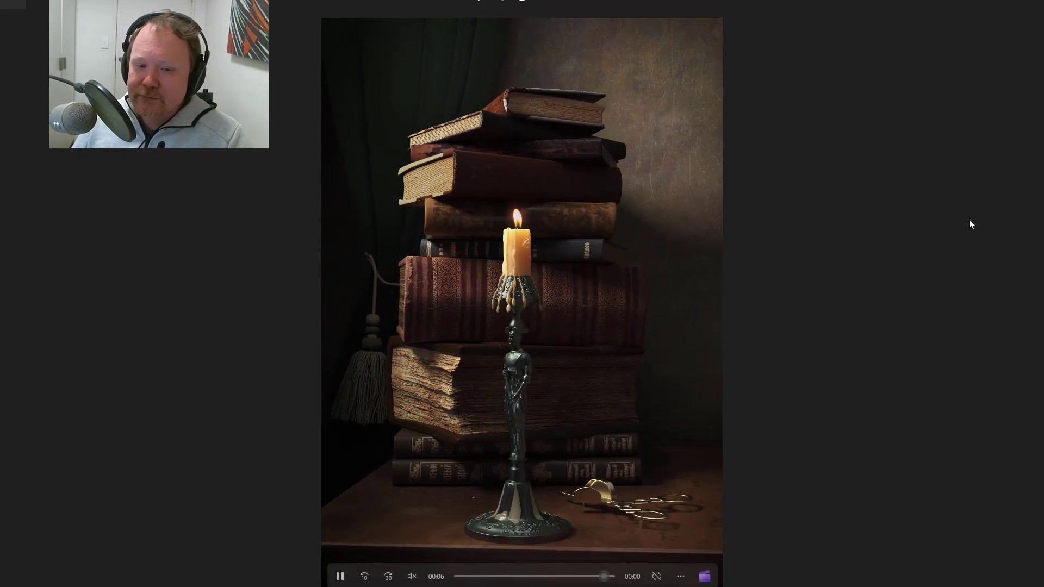
click(340, 576)
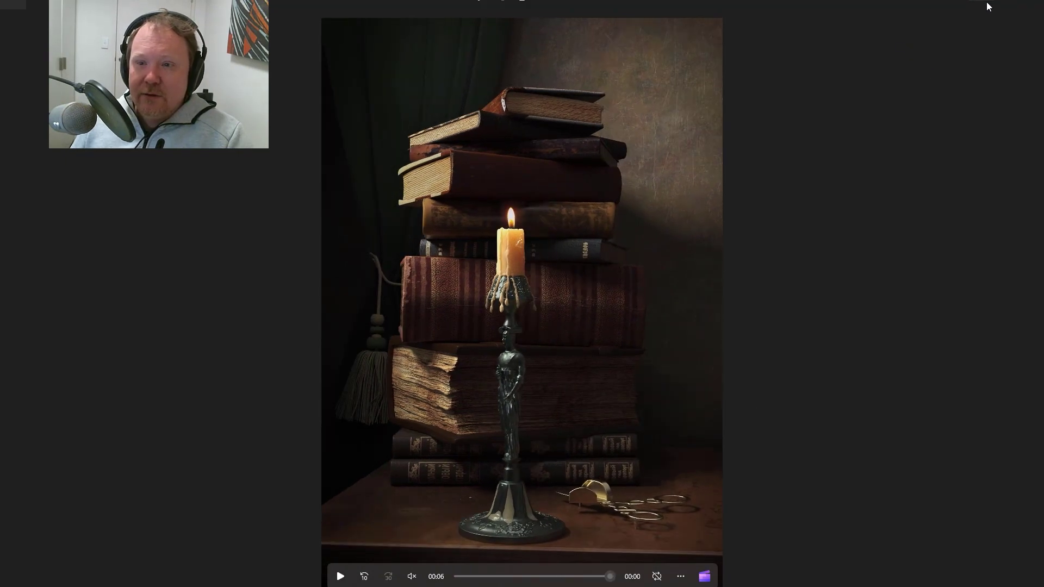
Step: Return to the early stacked books render and advance past the "Danger Ahead" image to the Dying Light short film clip
key(alt+Tab)
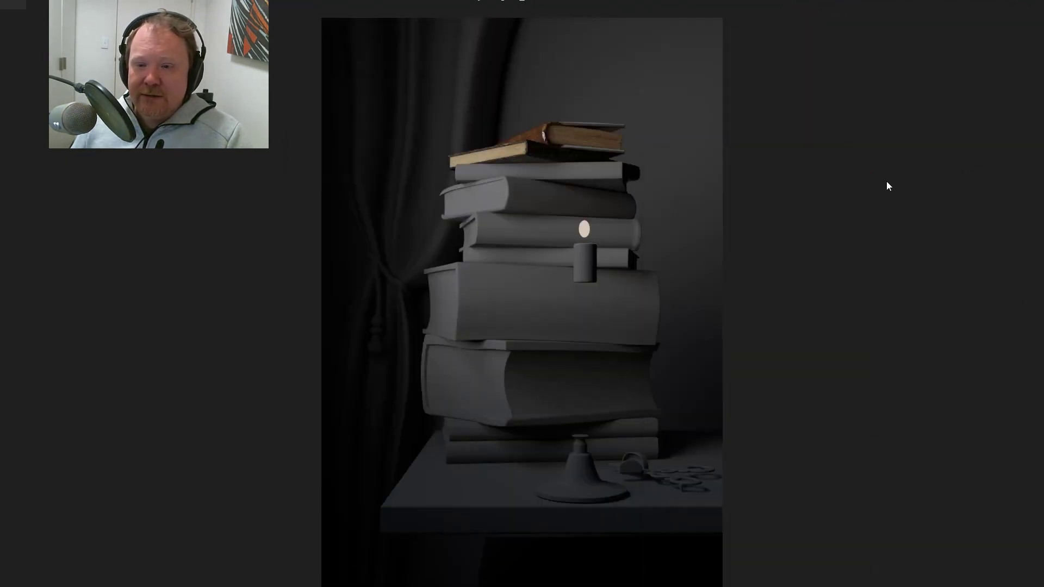
click(1027, 311)
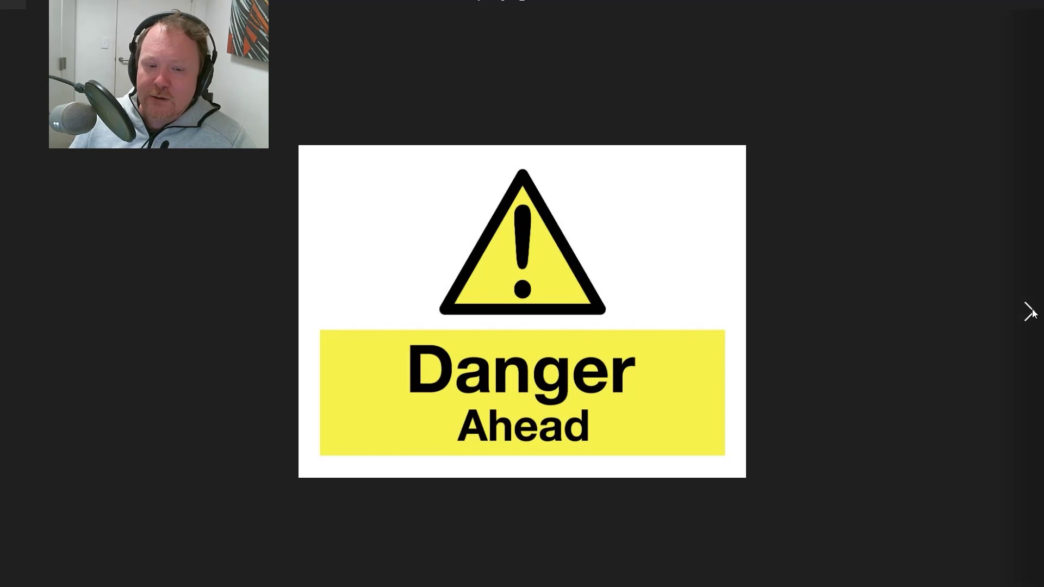
click(1028, 312)
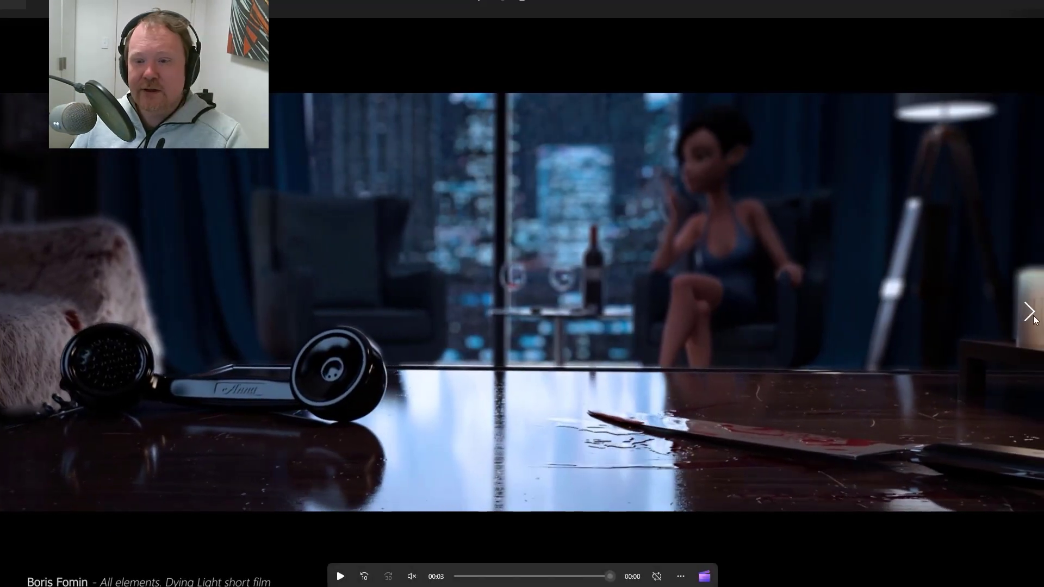
Step: Replay the Dying Light clip several times to examine the phone, knife and seated woman in the finished shot
click(485, 575)
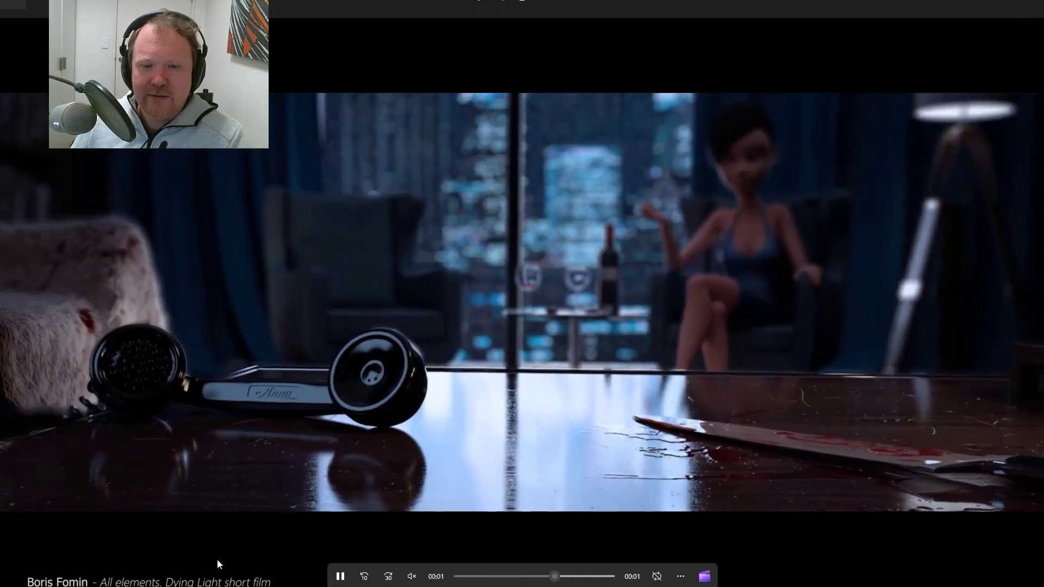
click(465, 578)
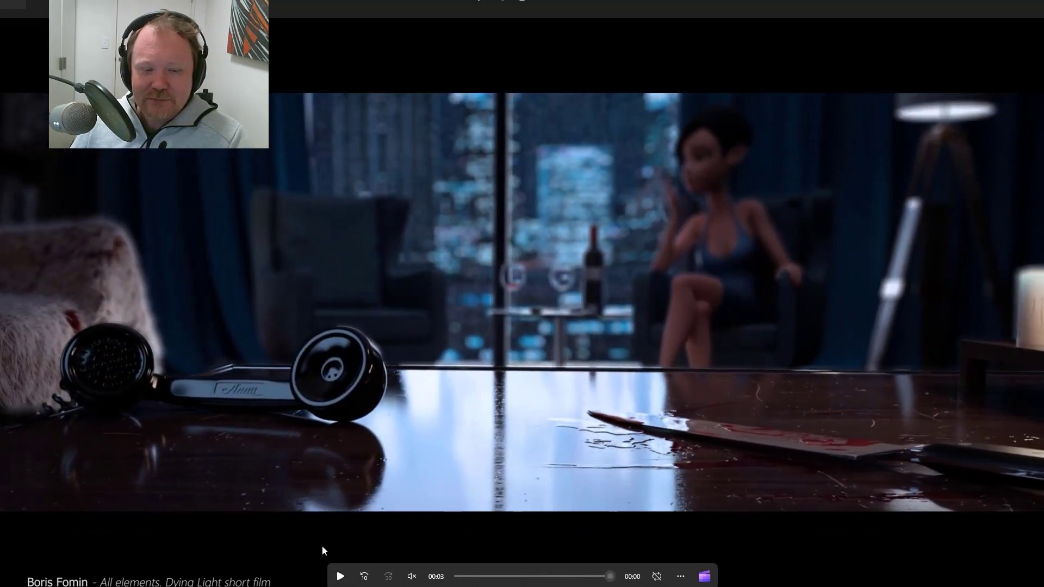
click(340, 576)
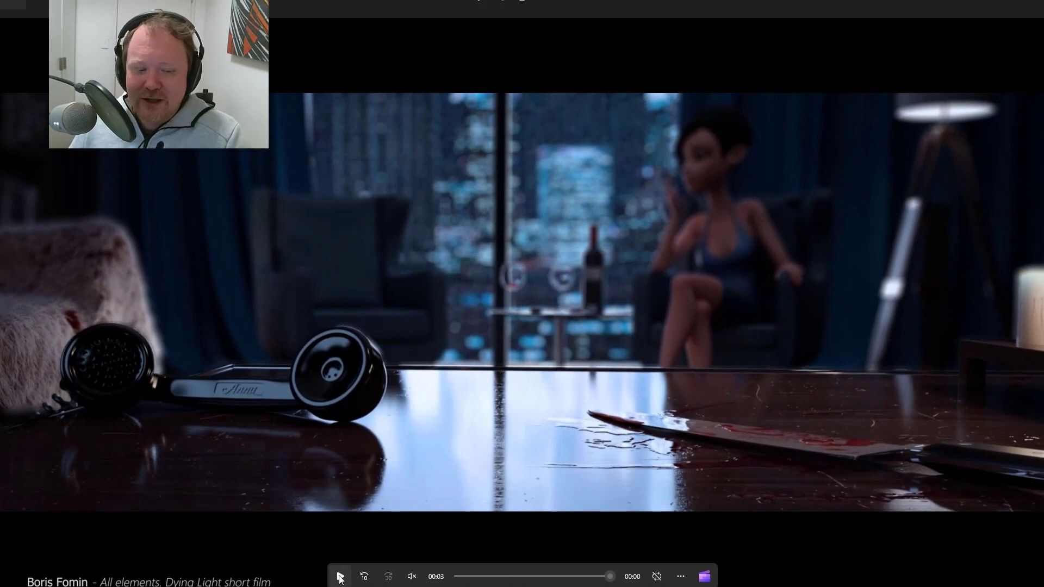
click(340, 576)
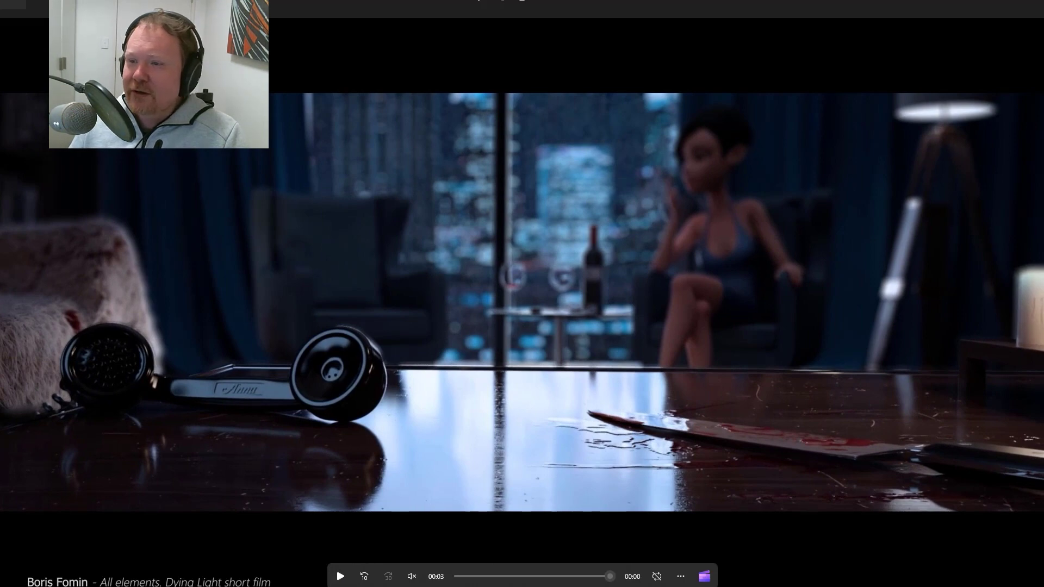
Step: Switch to the Chrome window with the Dying Light blog and extend the window over the screen's full height
key(alt+Tab)
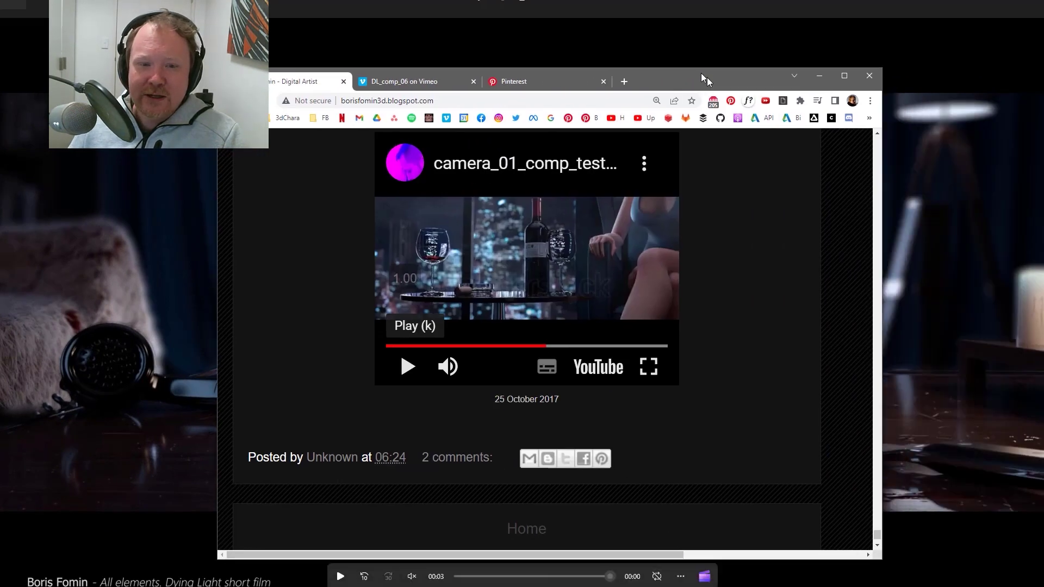
drag(707, 77, 662, 22)
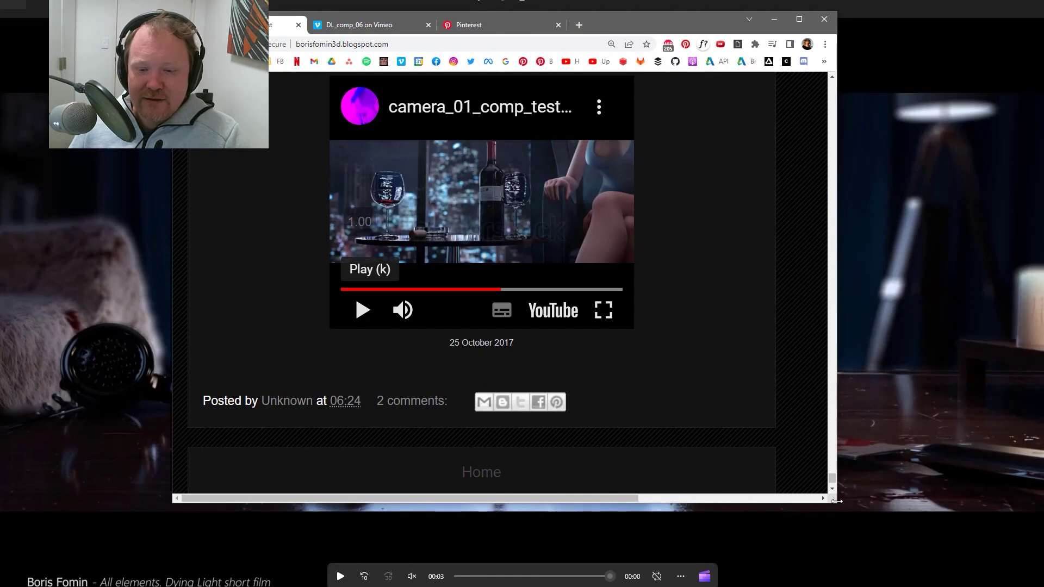
drag(788, 504, 784, 586)
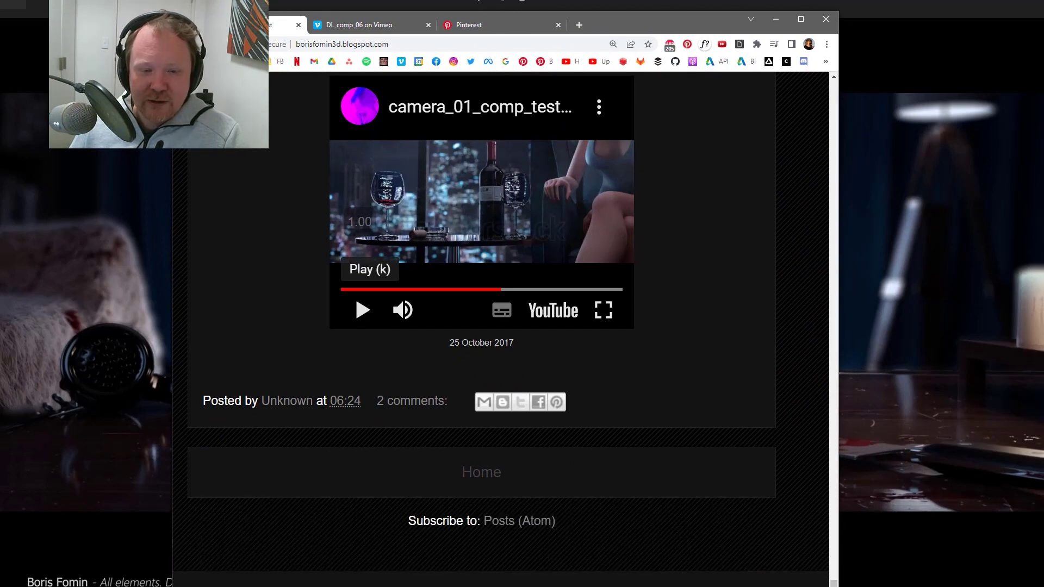
drag(684, 15, 683, 2)
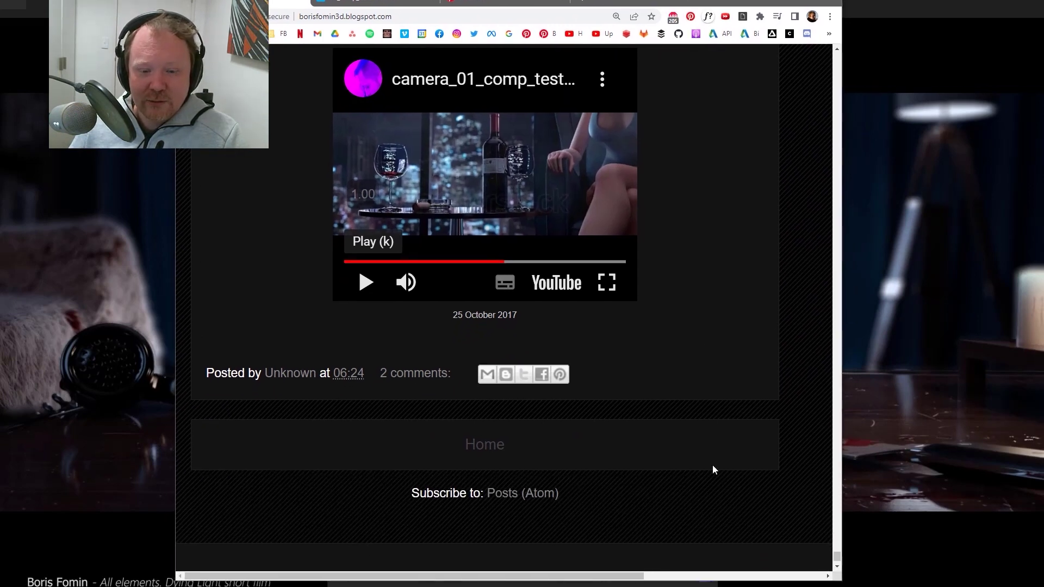
drag(706, 582, 706, 586)
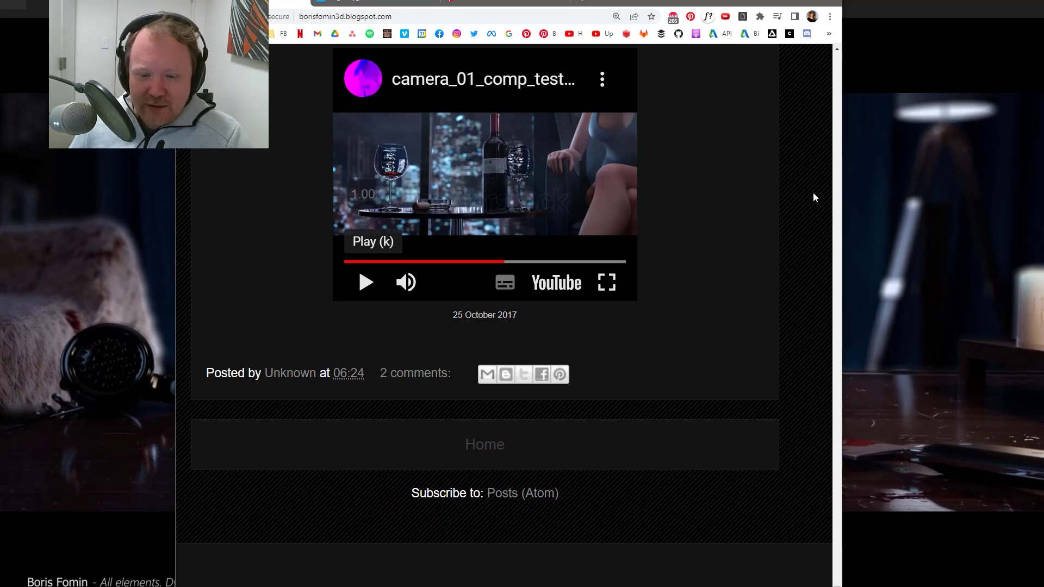
Step: Look over the end of the Dying Light blog post and highlight the date under the last video, especially its year
scroll(813, 193, up, 7)
scroll(810, 195, down, 7)
scroll(815, 217, down, 2)
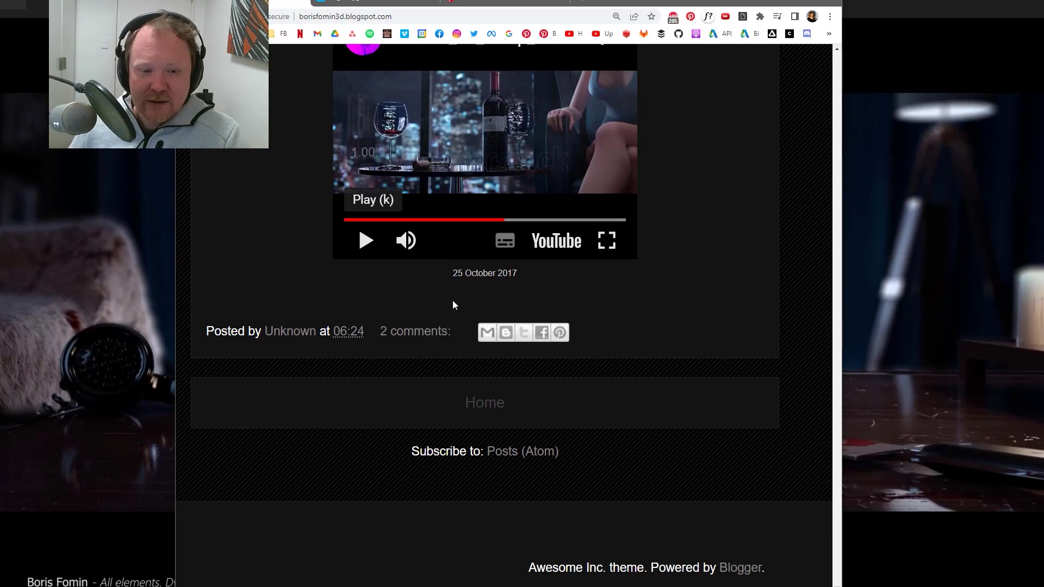
drag(517, 273, 453, 272)
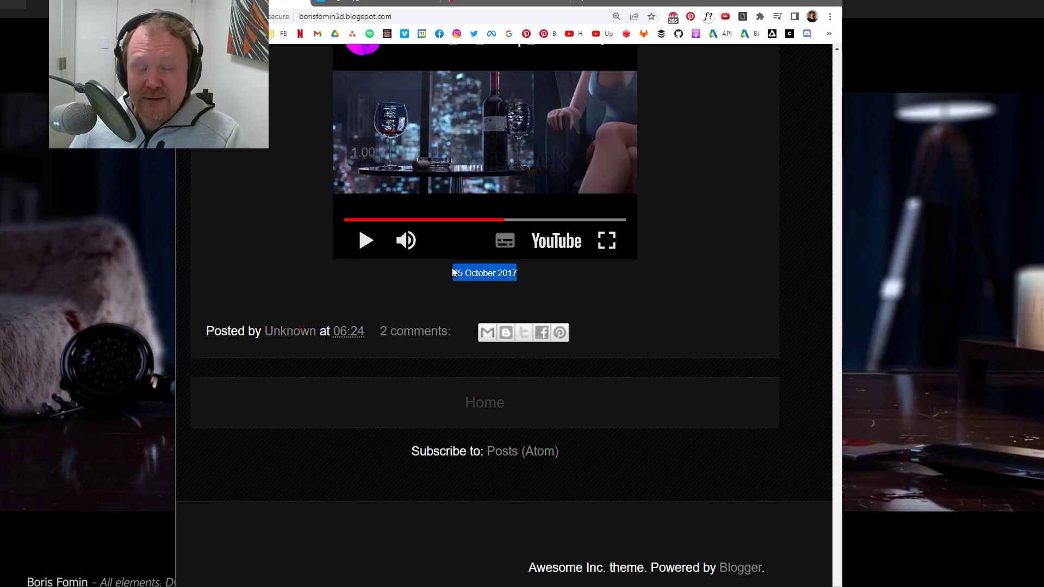
click(471, 267)
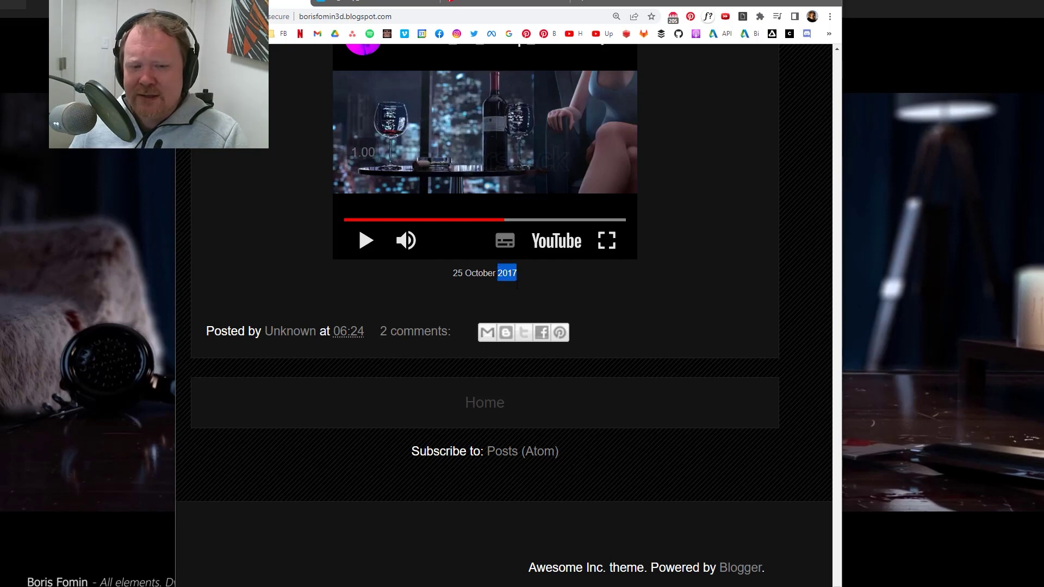
Step: Go back to the beginning of the Dying Light blog post and highlight the year in its publication date
drag(837, 571, 852, 54)
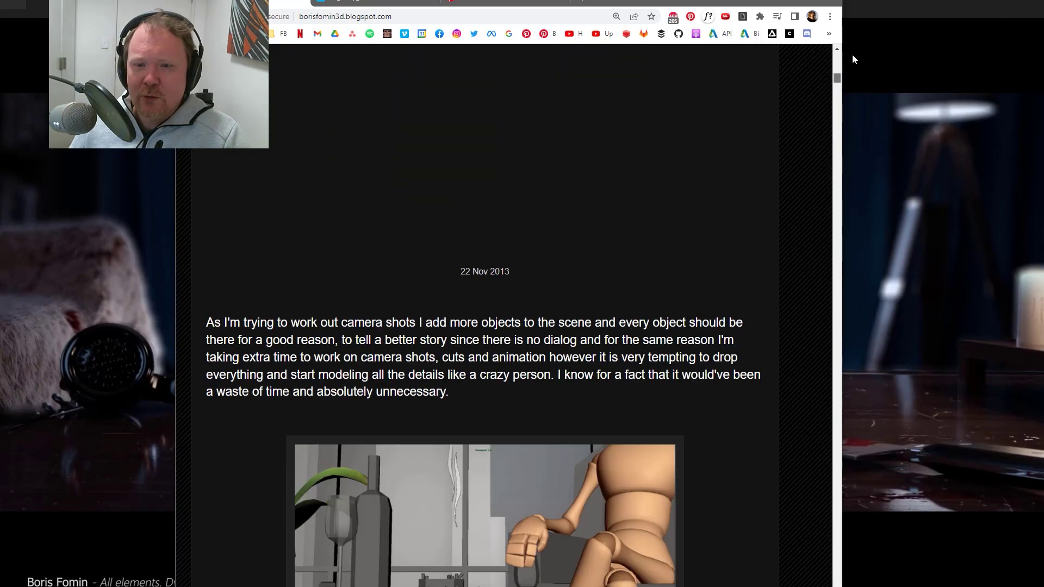
scroll(544, 291, down, 6)
scroll(549, 299, down, 3)
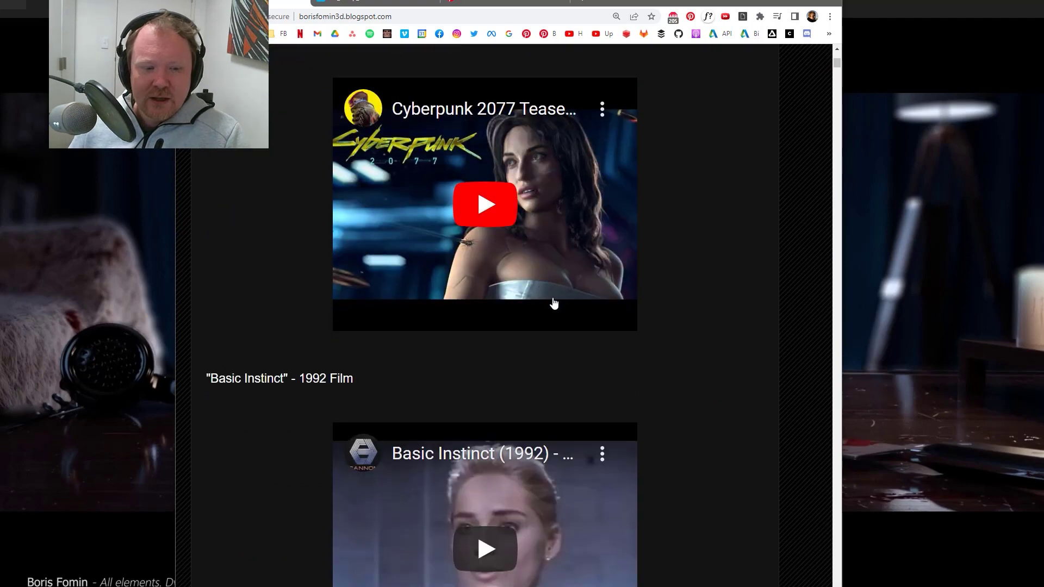
scroll(597, 288, up, 6)
scroll(618, 278, up, 3)
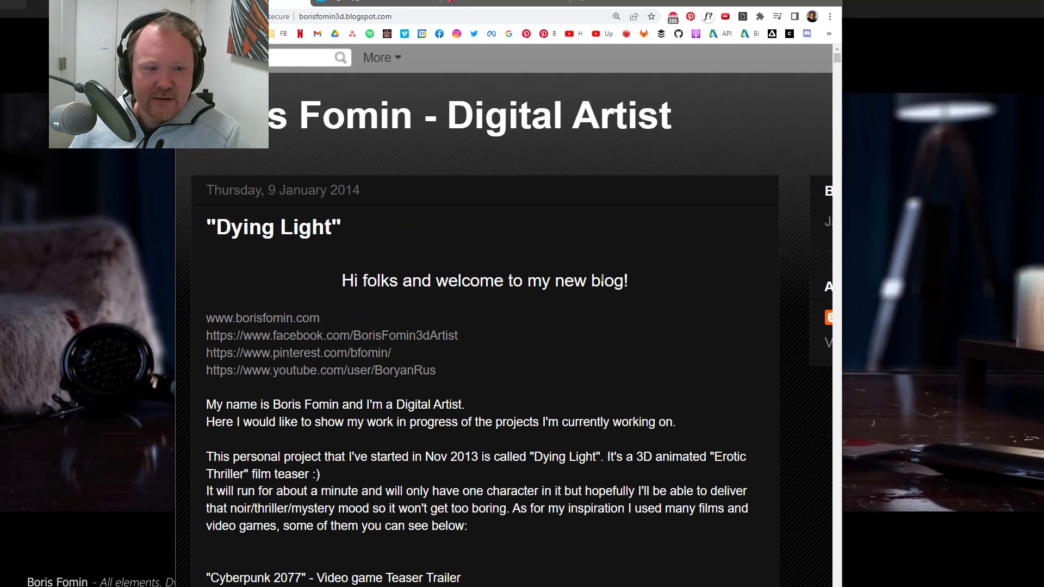
drag(375, 194, 331, 190)
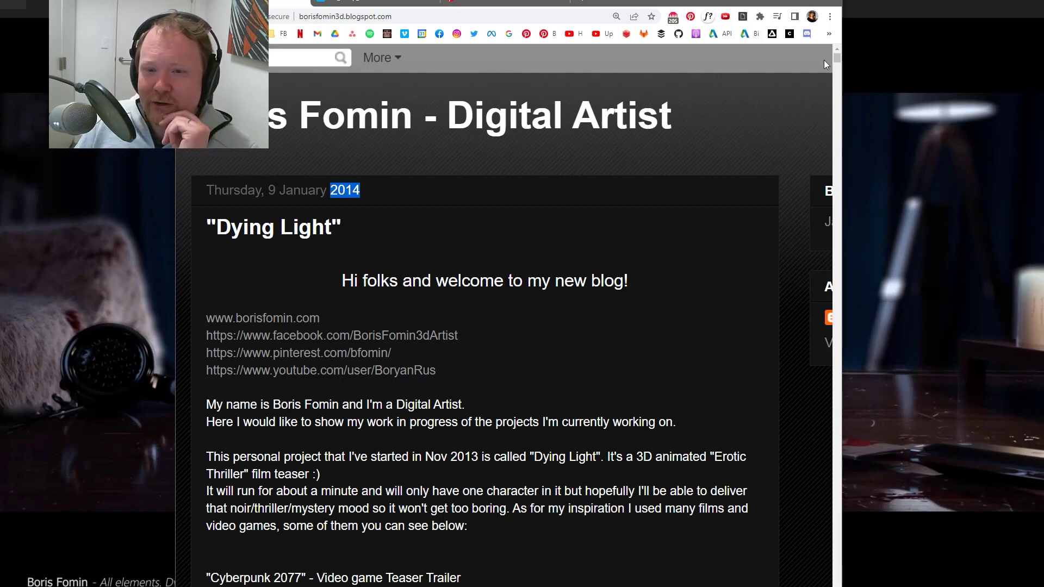
Step: Look over the blog post's inspiration videos, from Cyberpunk 2077 and Basic Instinct to Hitman Absolution, as far as the first previz image
drag(836, 57, 836, 67)
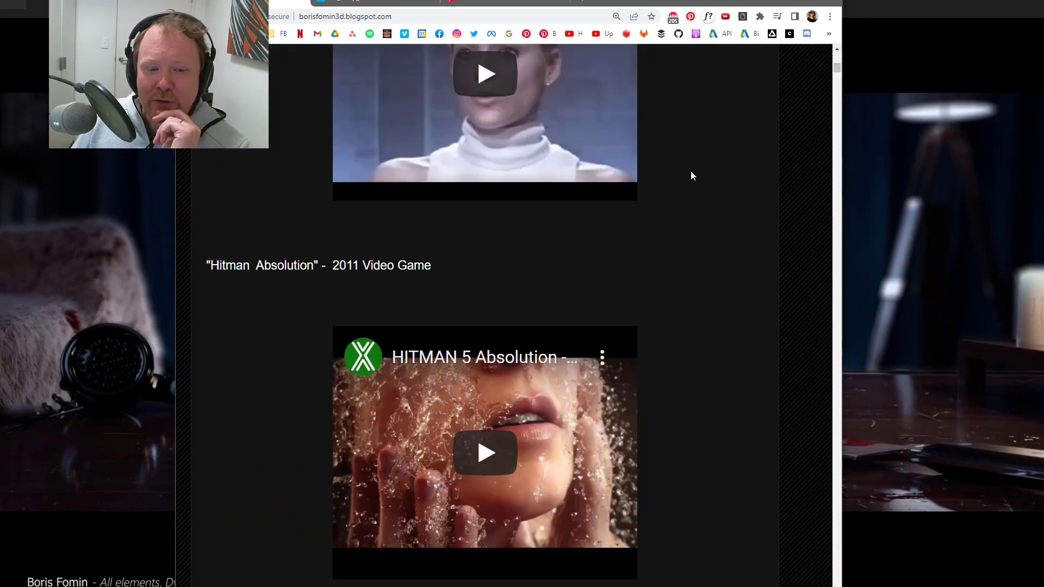
scroll(691, 171, down, 3)
scroll(687, 168, up, 10)
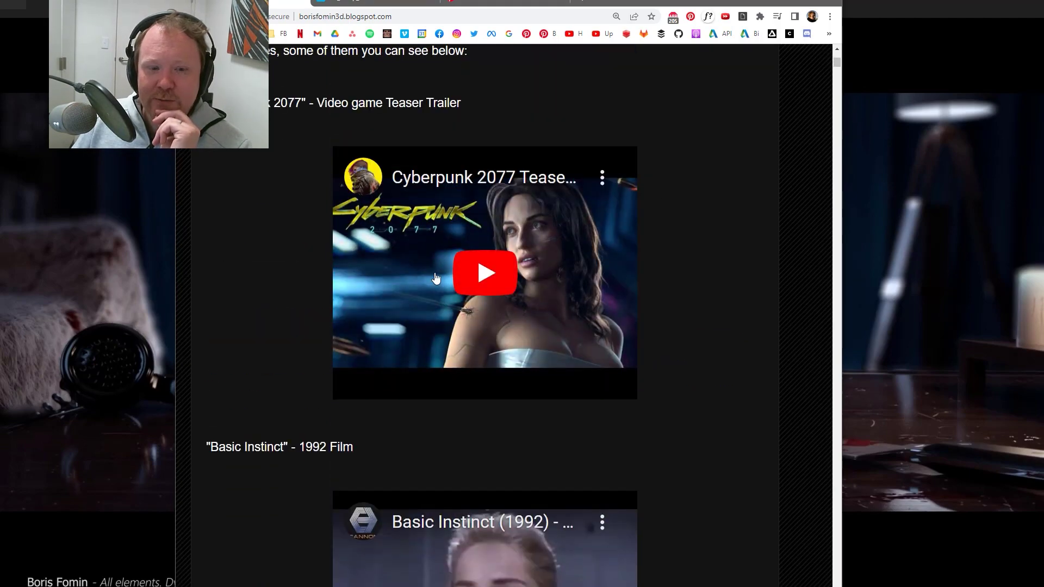
scroll(572, 393, down, 5)
scroll(622, 112, down, 5)
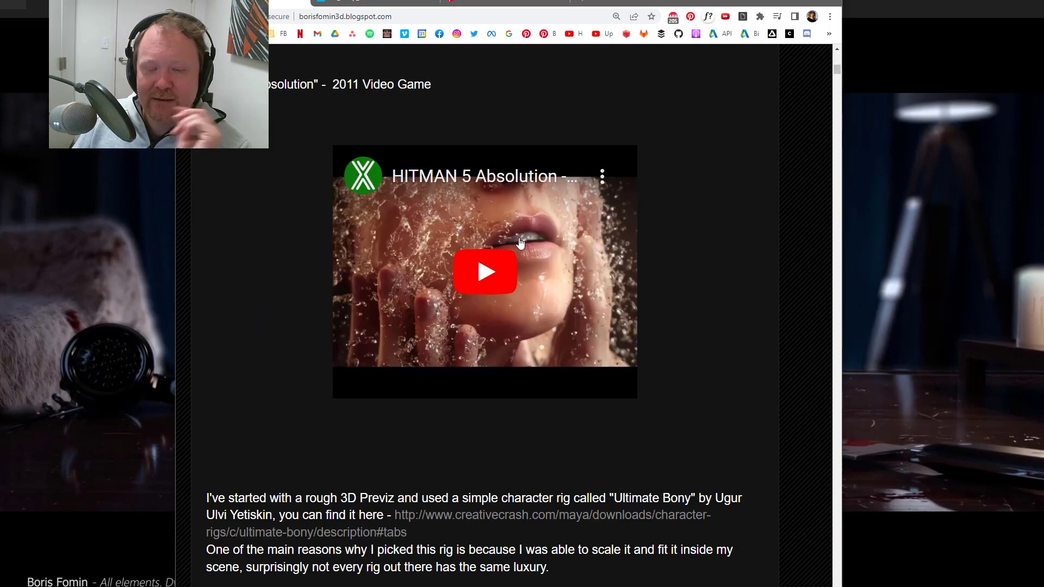
scroll(746, 205, down, 6)
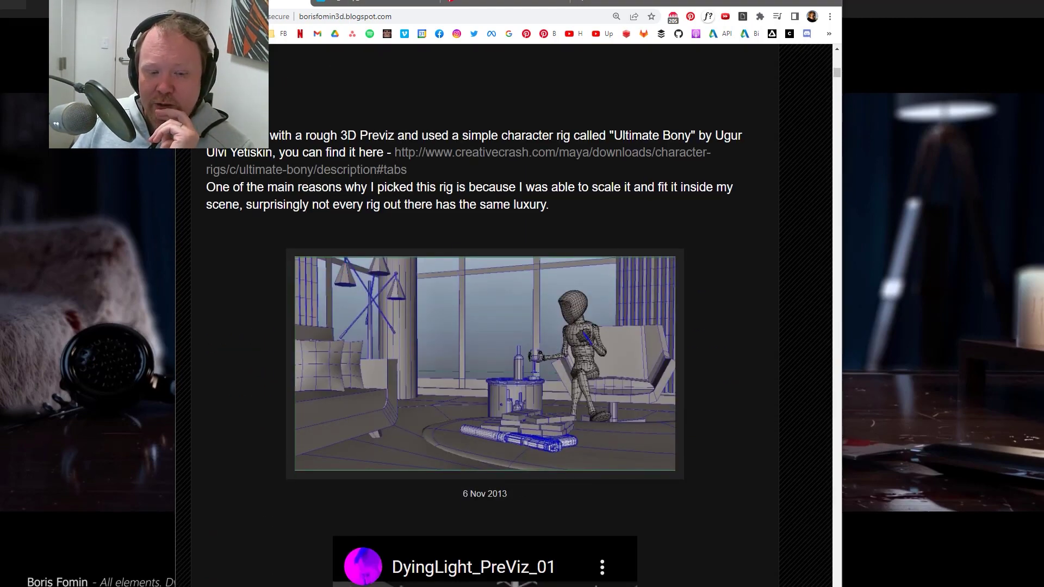
Step: Highlight the date under the first wireframe previz image, clear the highlight and proceed to the DyingLight_PreViz_01 video
drag(477, 497, 520, 494)
click(725, 429)
scroll(735, 399, down, 3)
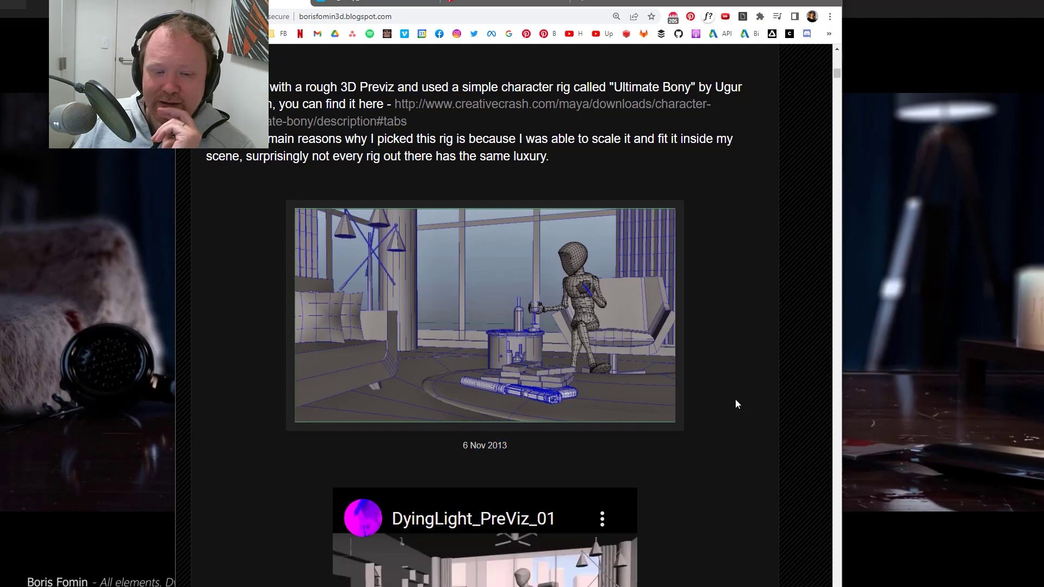
scroll(732, 313, down, 3)
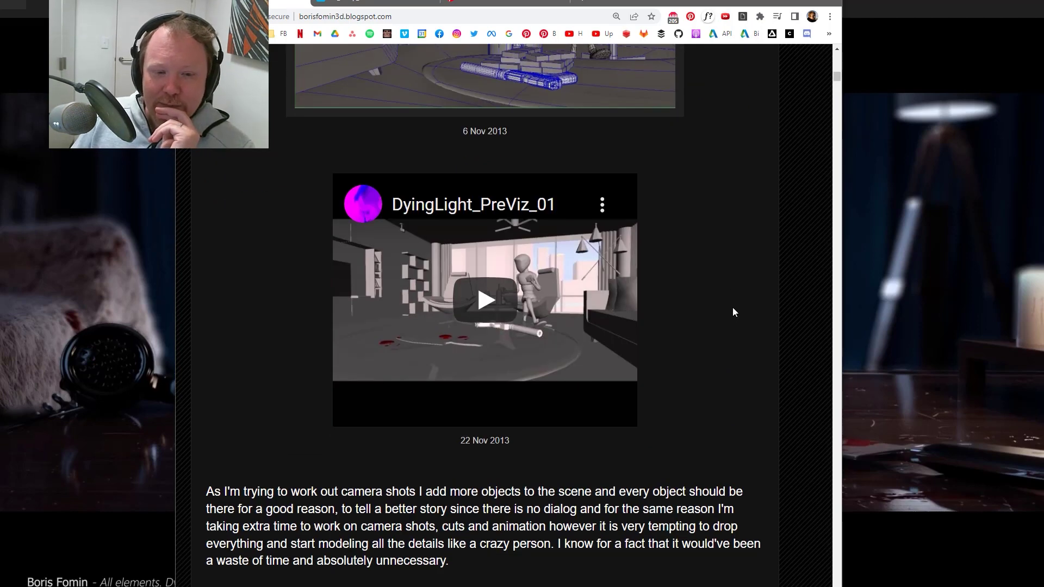
Step: Play the DyingLight_PreViz_01 video muted, skim through its shots and pause on the seated mannequin holding a glass
scroll(687, 361, up, 3)
scroll(536, 464, down, 3)
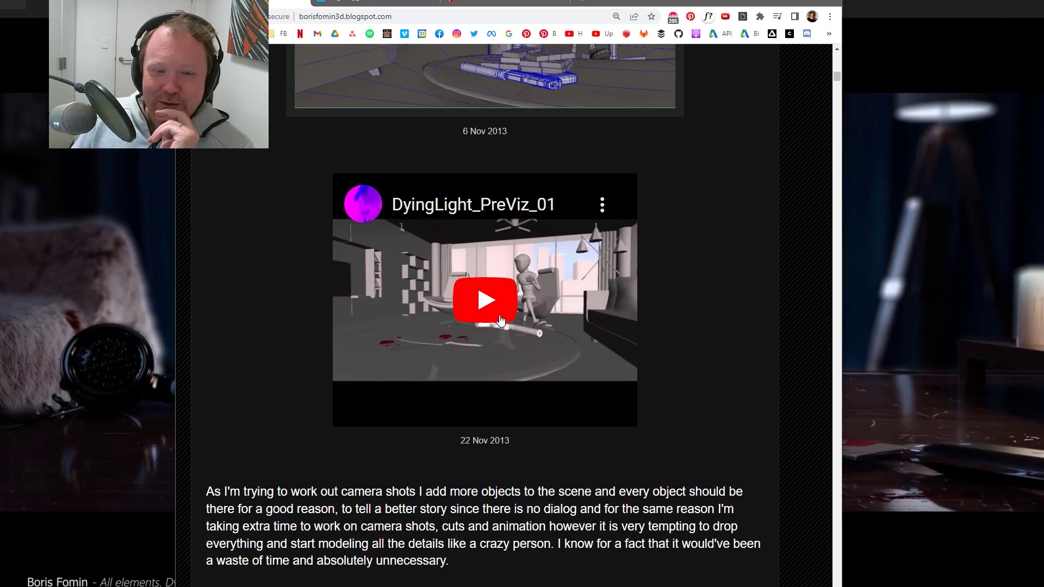
click(485, 303)
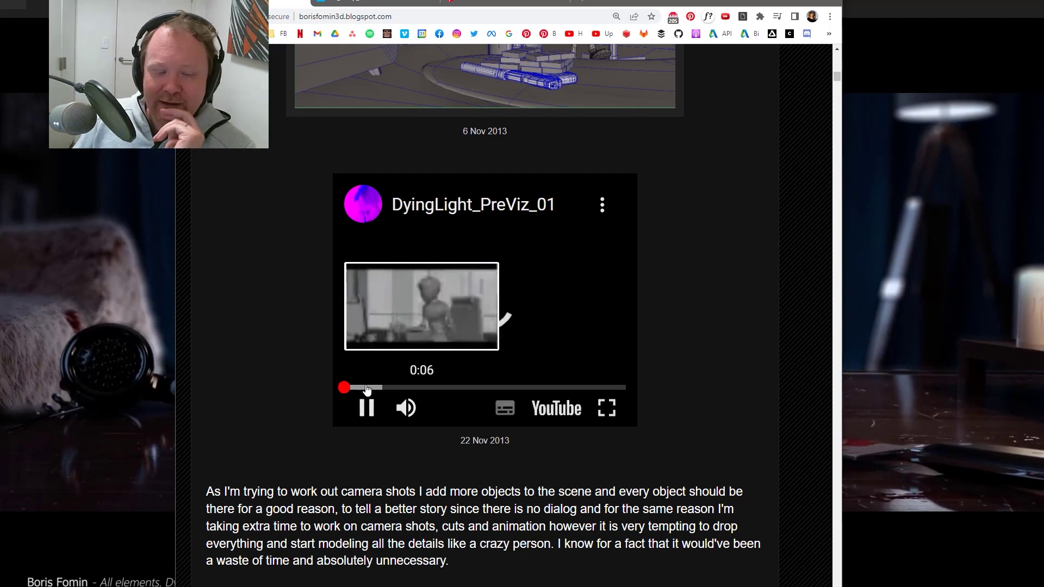
key(m)
drag(362, 389, 481, 391)
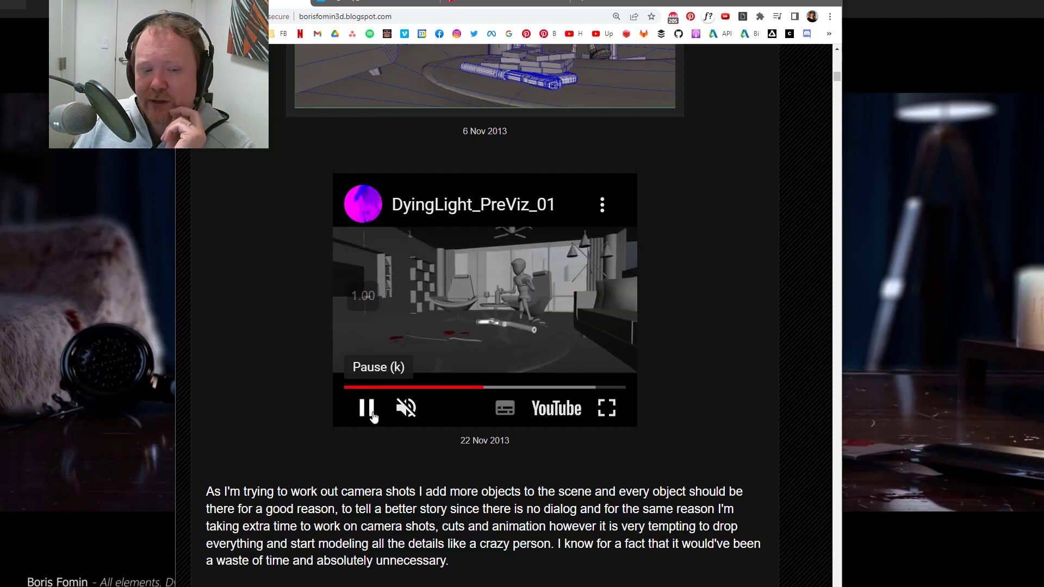
click(374, 388)
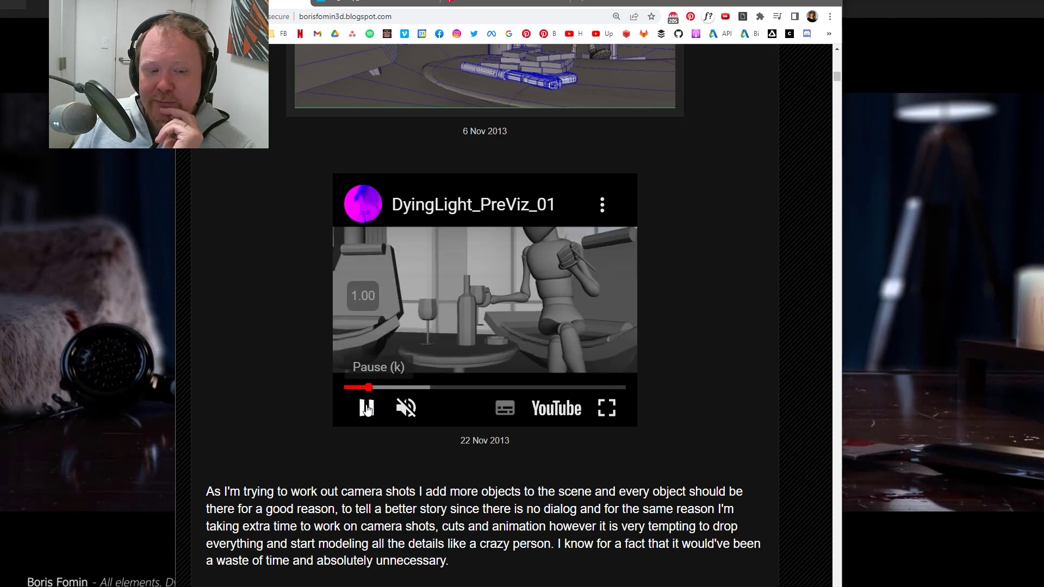
click(541, 247)
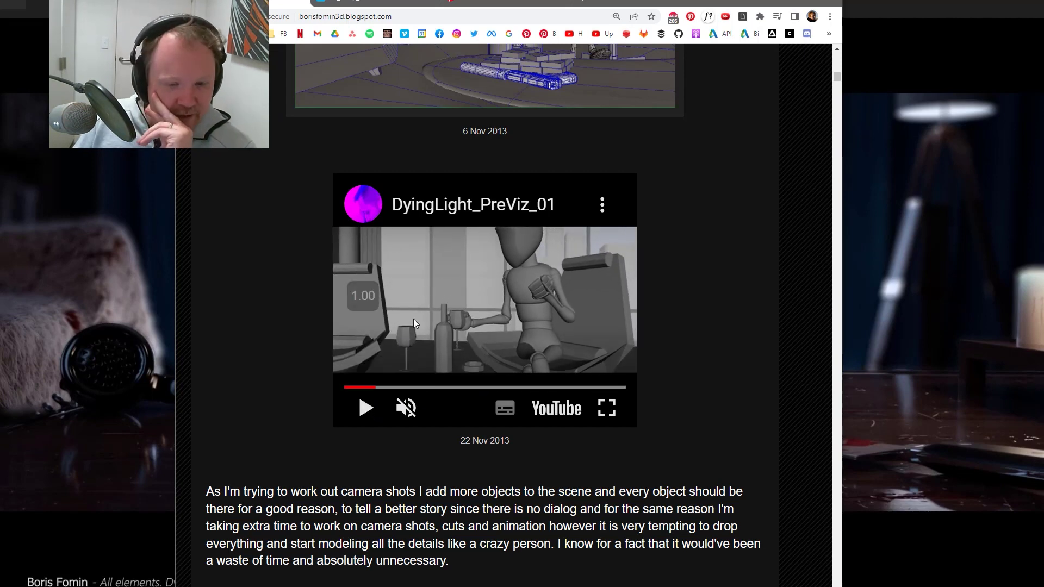
Step: Examine the December 2013 previz images and the DyingLight_PreViz_03 video preview with the wooden-coloured mannequin
scroll(681, 334, down, 6)
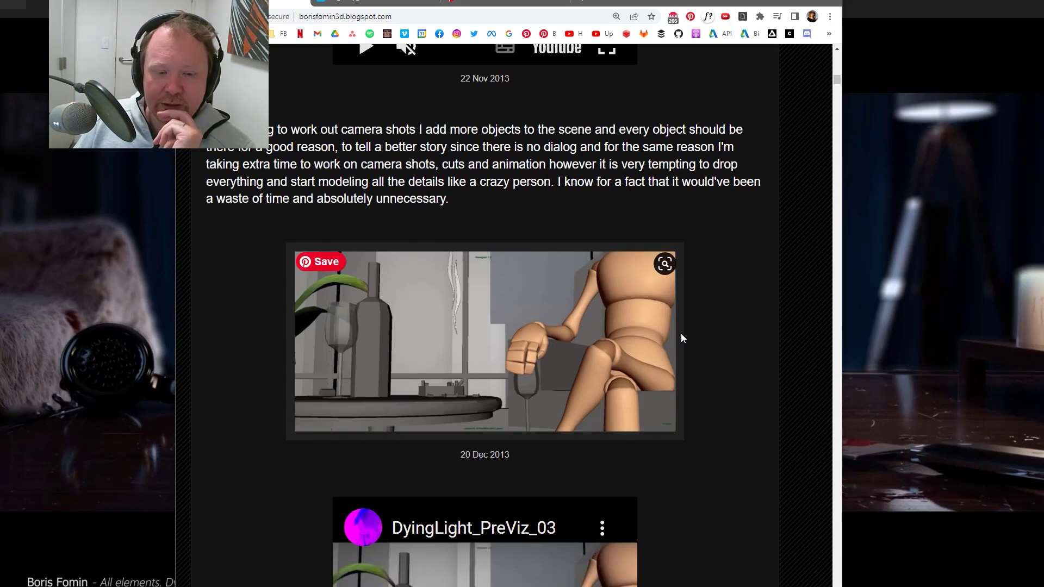
scroll(681, 334, down, 3)
scroll(682, 333, down, 6)
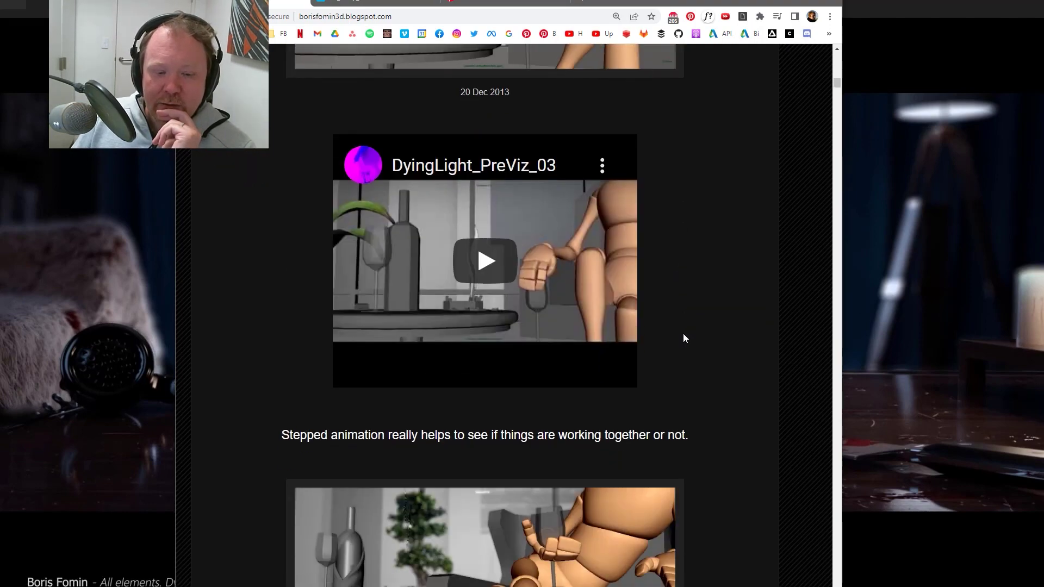
scroll(587, 302, up, 3)
scroll(638, 337, down, 15)
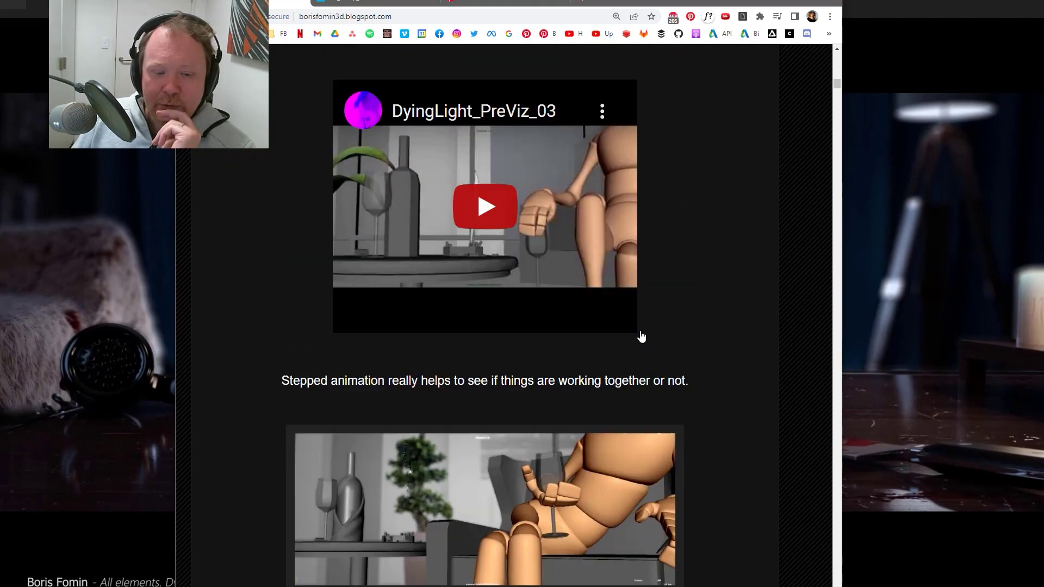
Step: Highlight the caption under the Sculpt_01 head, clear it, and compare this first sculpt with the Sculpt_05 heads
scroll(743, 335, down, 3)
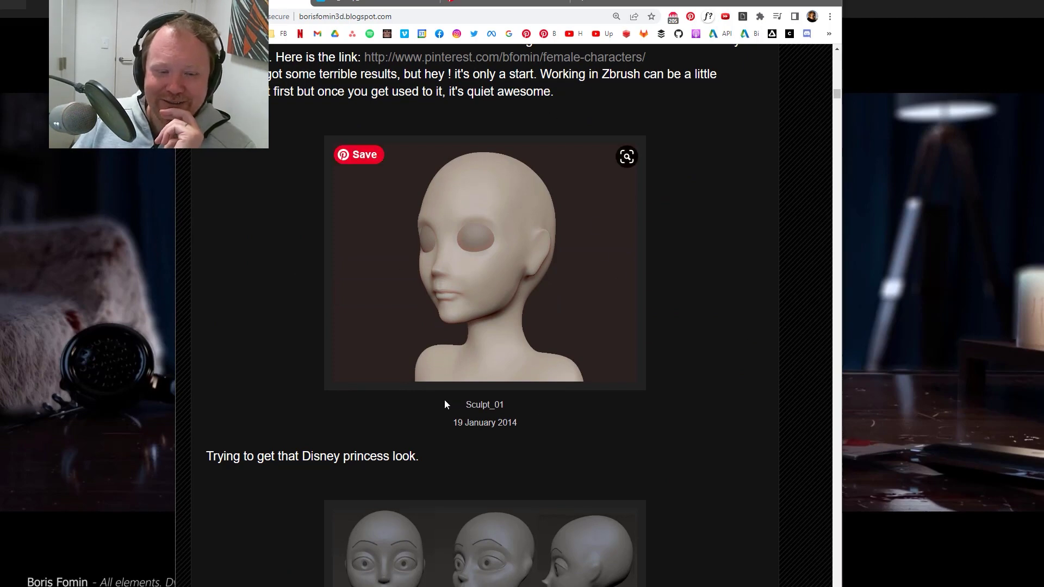
drag(445, 399, 514, 408)
click(679, 414)
scroll(694, 357, down, 4)
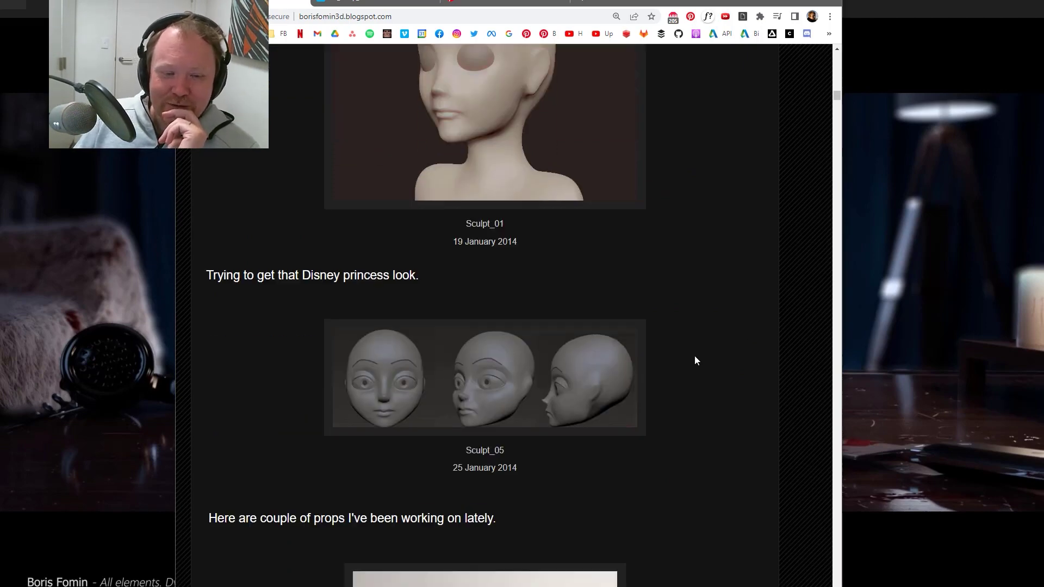
scroll(693, 356, up, 4)
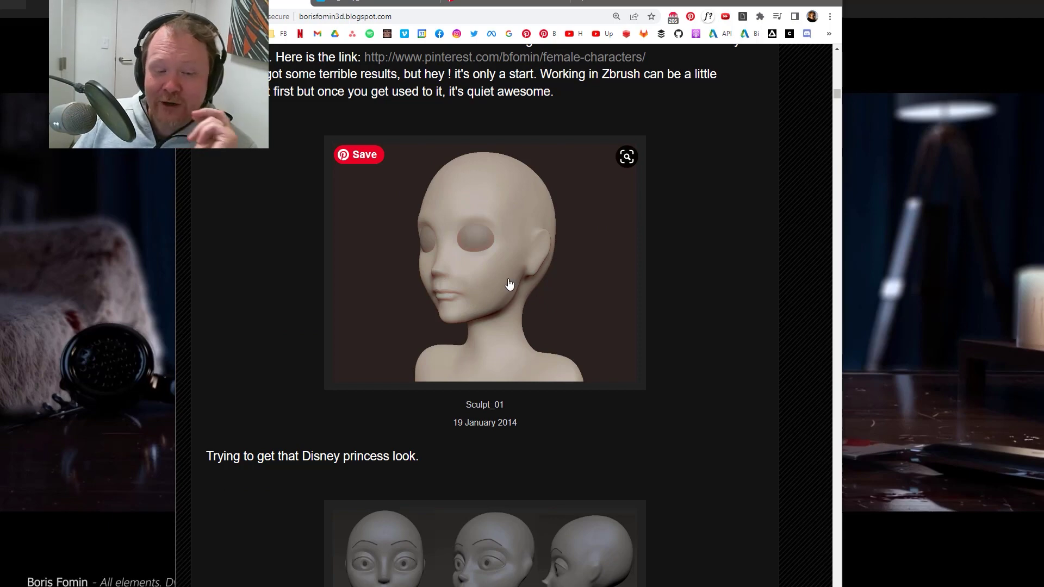
Step: Look over the yellow armchair and tripod lamp prop renders, continuing to the first attempt to light the scene
scroll(648, 281, down, 3)
scroll(764, 280, down, 6)
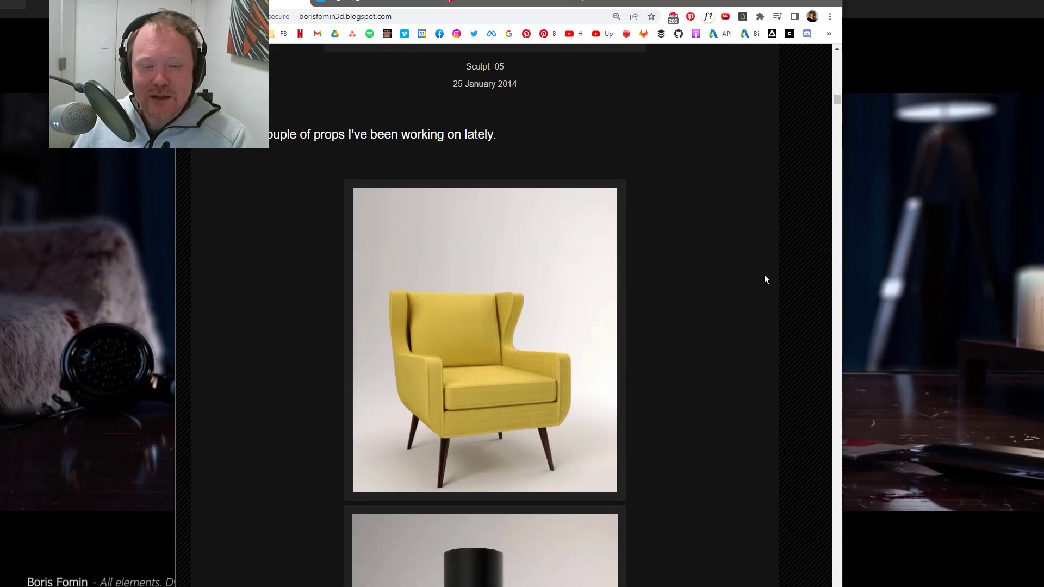
scroll(704, 275, down, 9)
scroll(515, 294, up, 6)
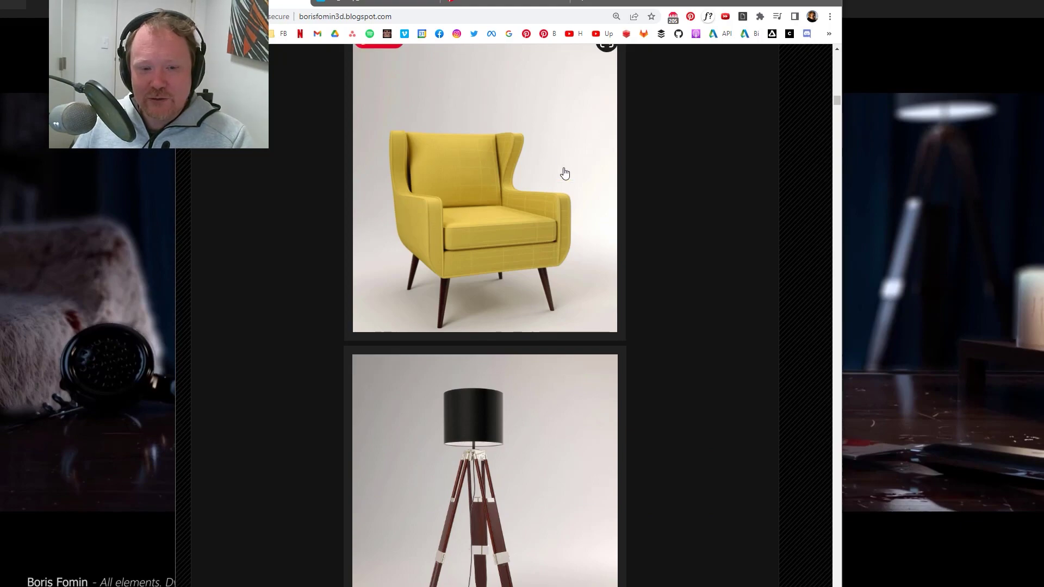
scroll(673, 287, down, 10)
scroll(699, 277, down, 10)
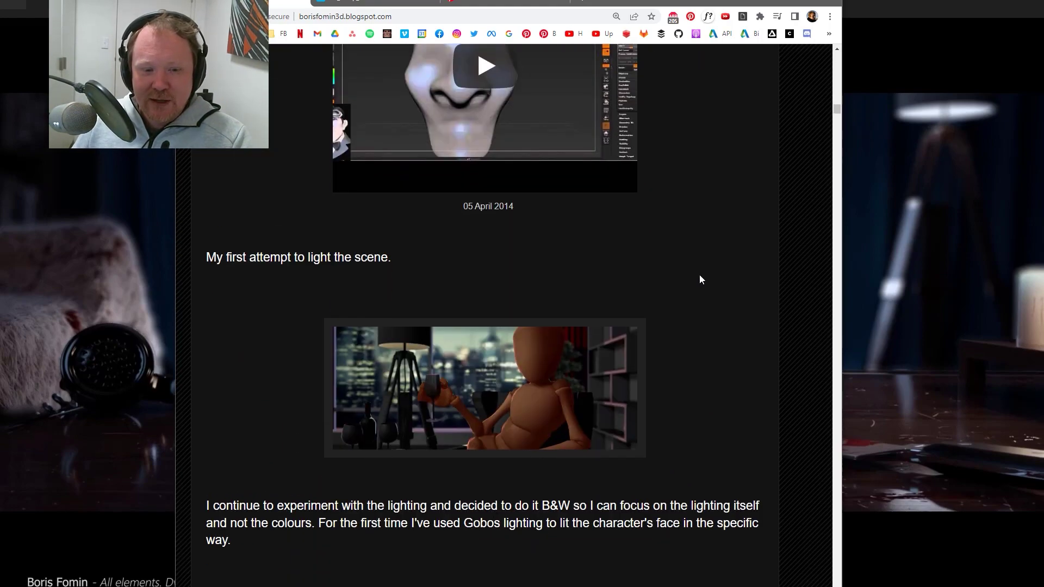
Step: Compare the red pigtailed sculpt from 18 April 2014 with the earlier Sculpt_05 heads from 25 January 2014
scroll(555, 212, down, 20)
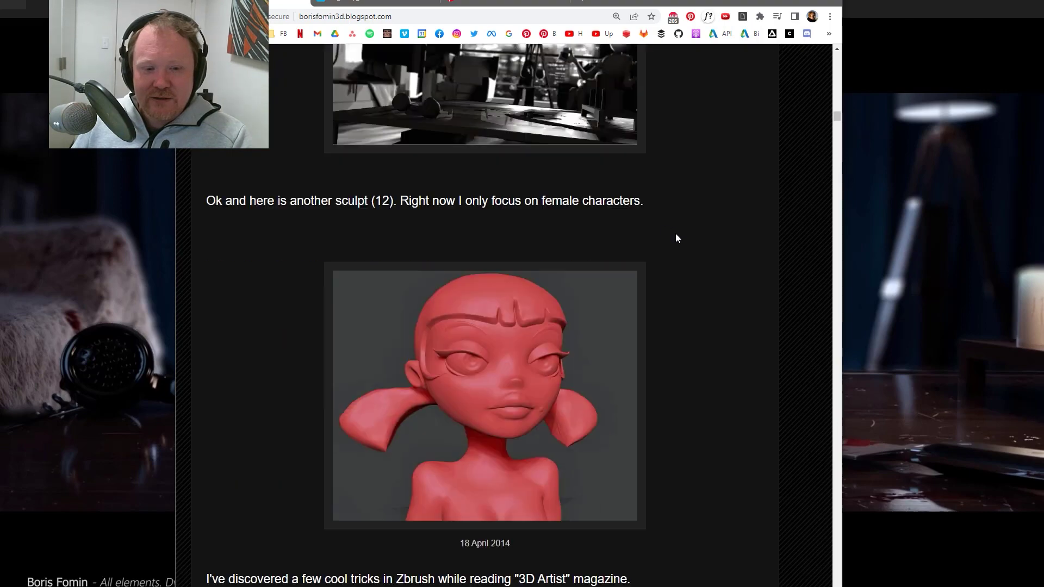
scroll(693, 234, up, 10)
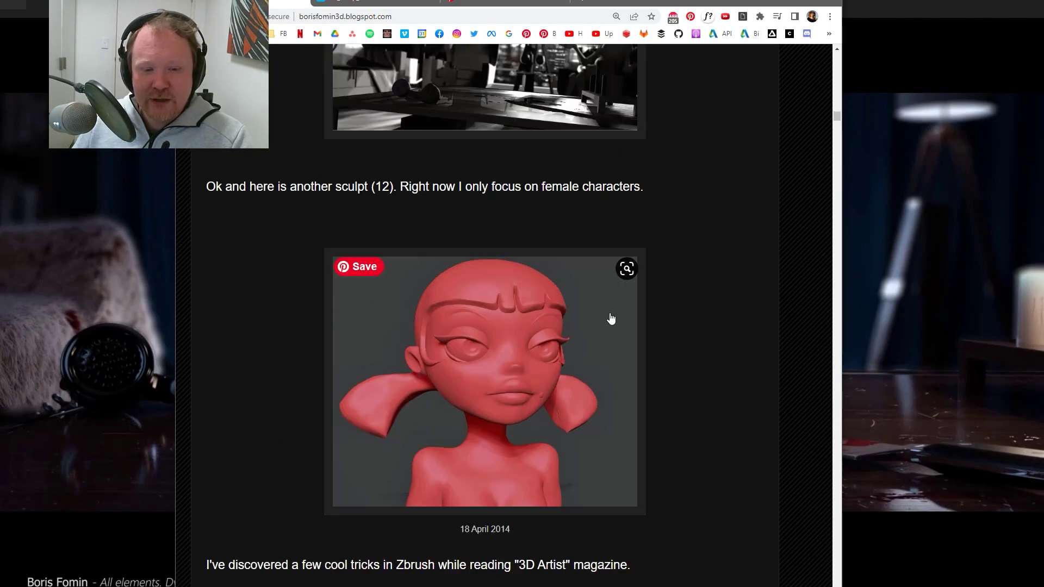
scroll(715, 313, down, 7)
scroll(718, 314, down, 7)
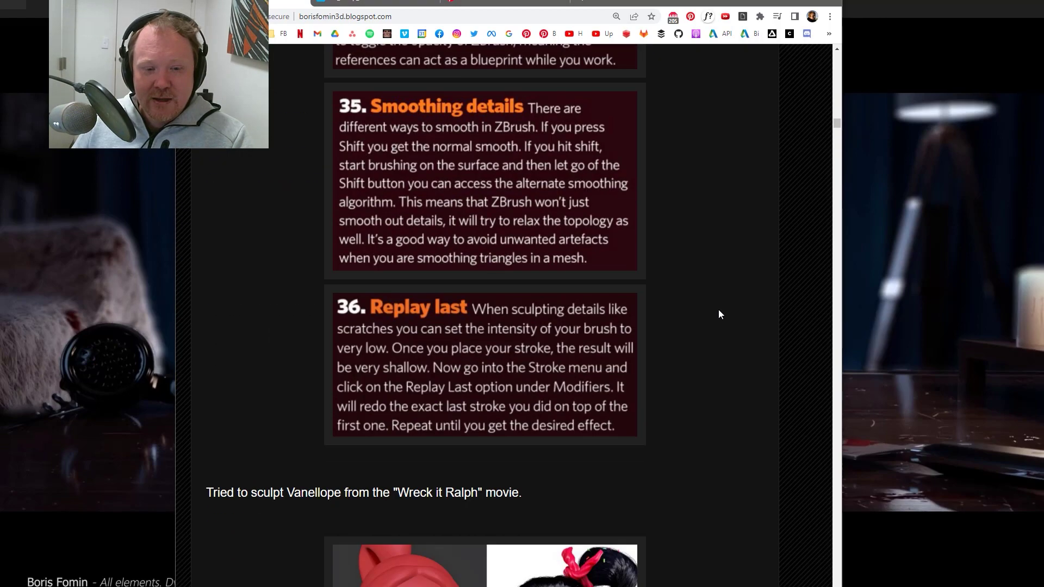
scroll(719, 310, up, 20)
scroll(720, 309, up, 18)
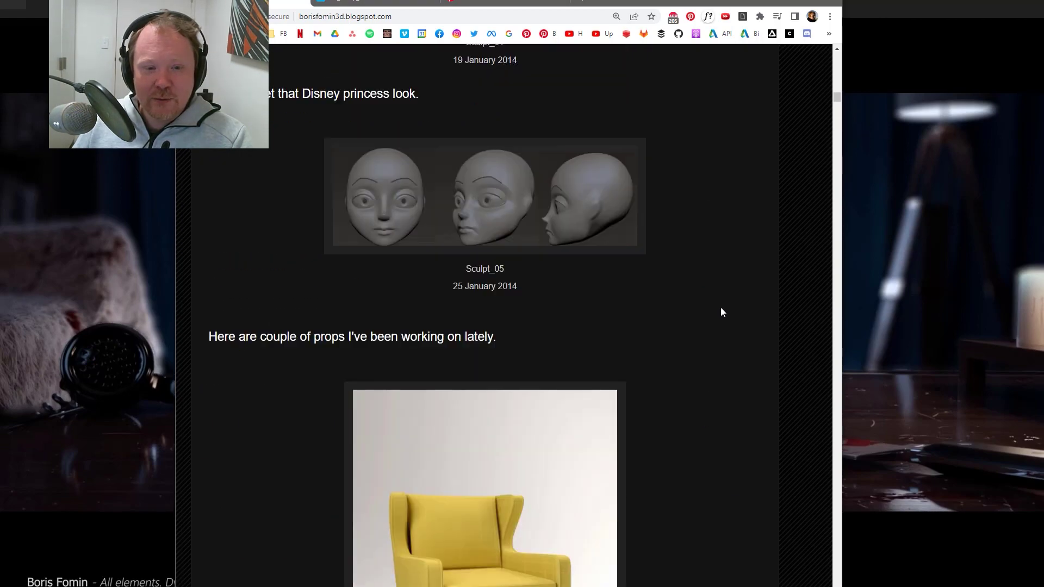
scroll(798, 333, down, 3)
scroll(798, 333, down, 20)
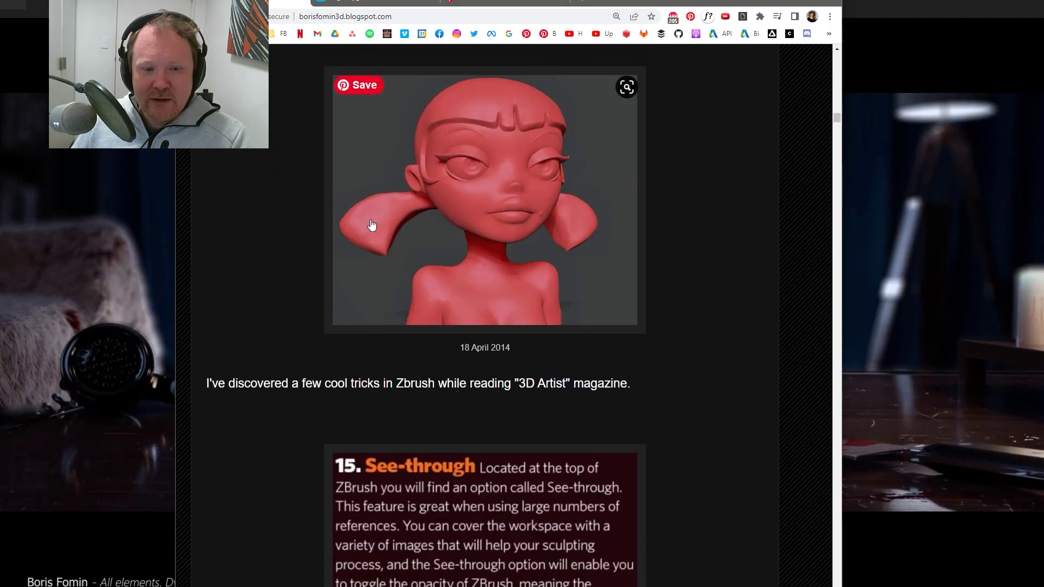
Step: Follow the character's development through the 2014 entries, covering the head topology, dressed figures, arm sculpts and August hair versions
scroll(708, 294, down, 15)
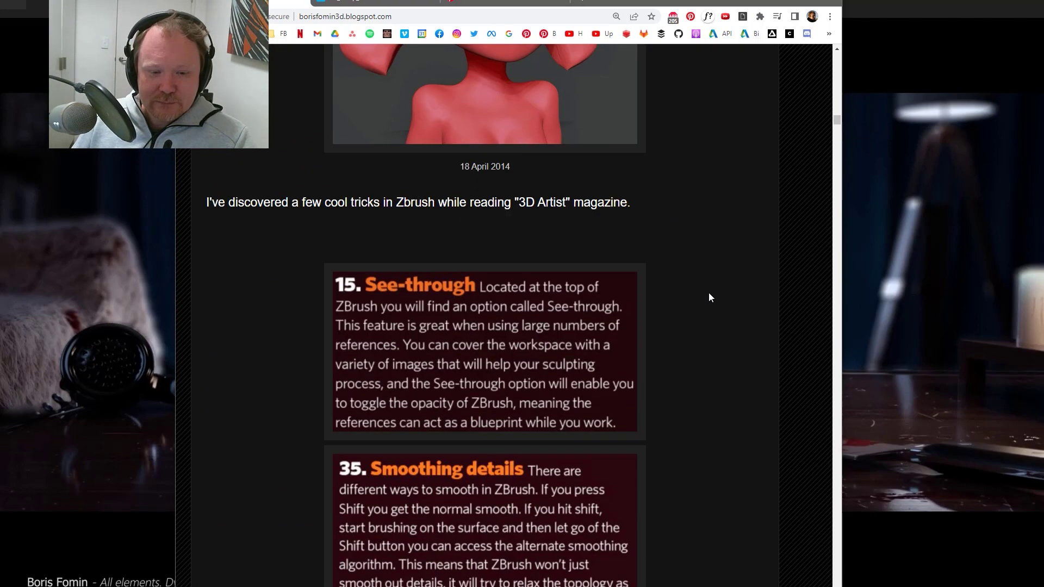
scroll(709, 292, down, 15)
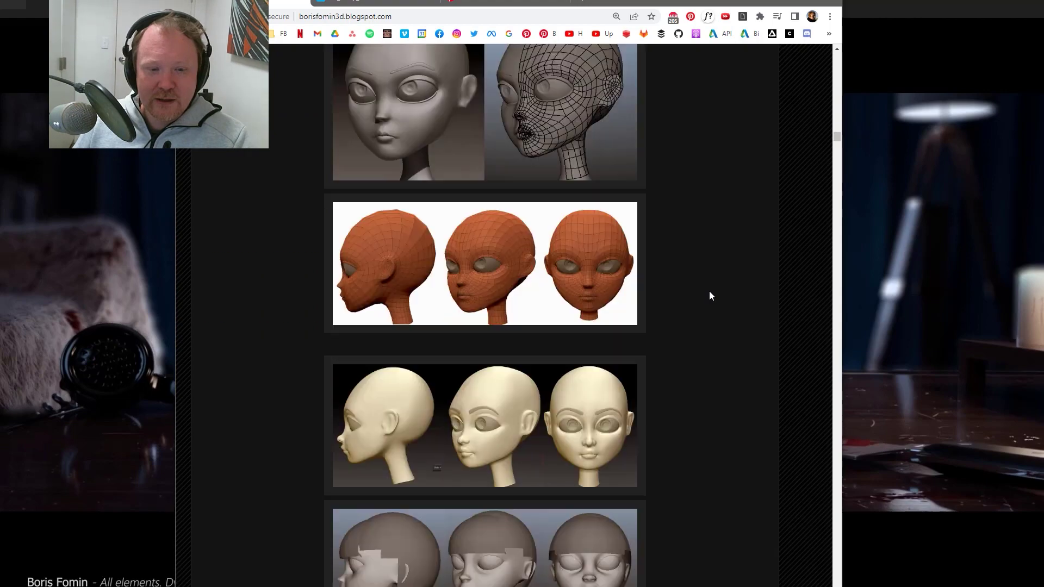
scroll(709, 295, down, 15)
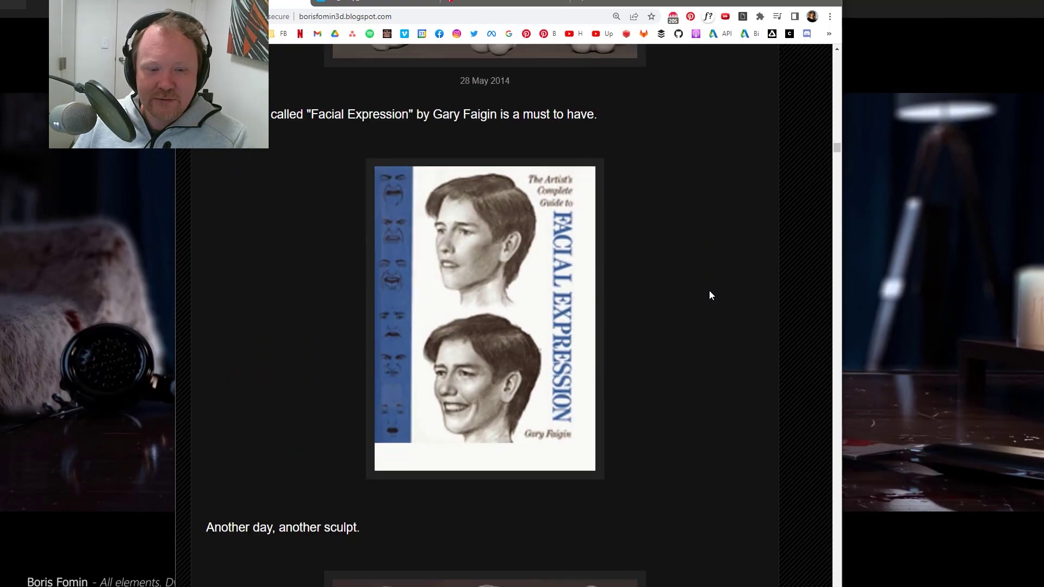
scroll(710, 295, down, 15)
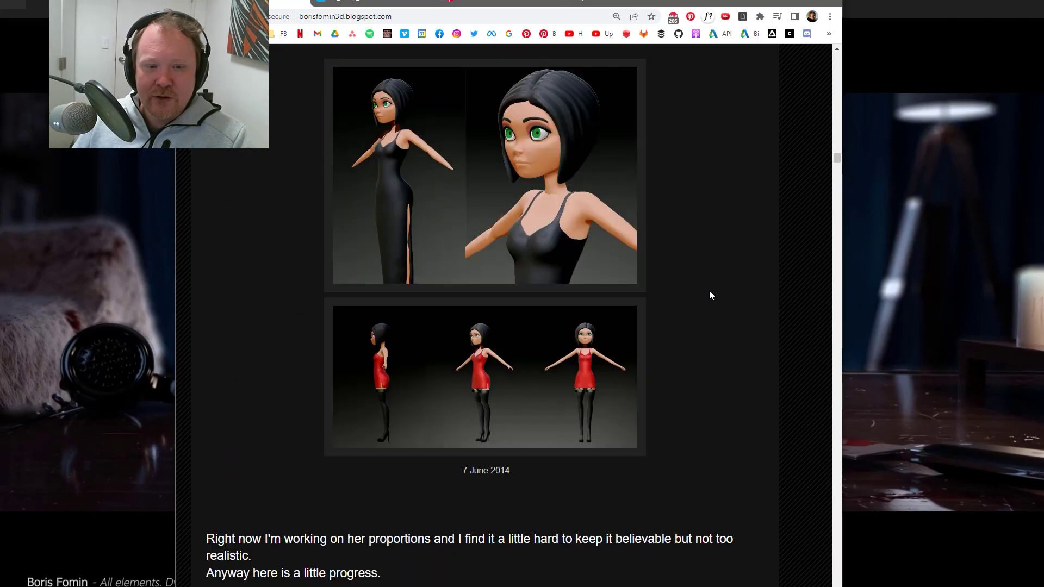
scroll(710, 296, down, 15)
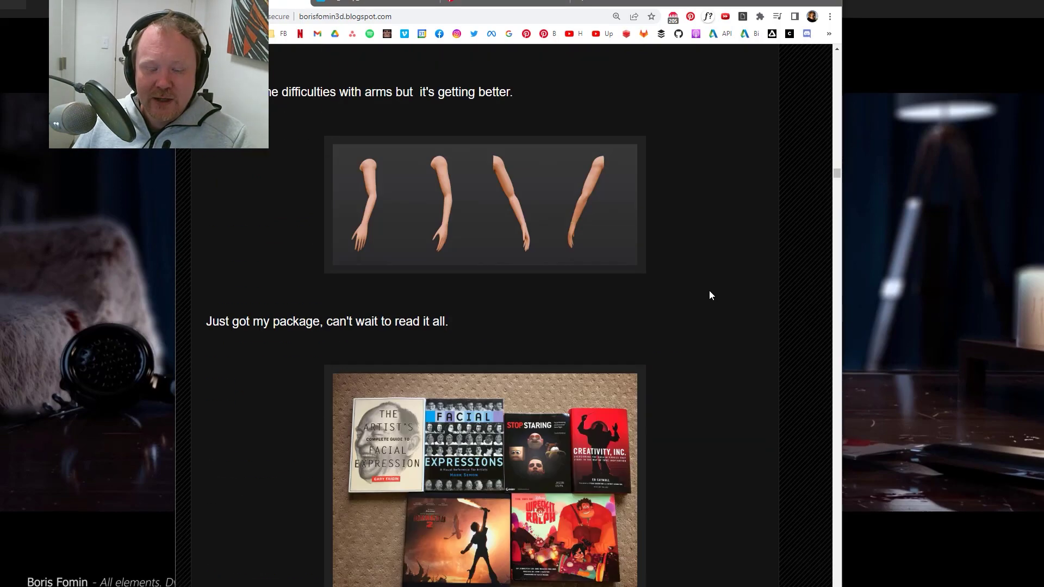
scroll(710, 294, down, 15)
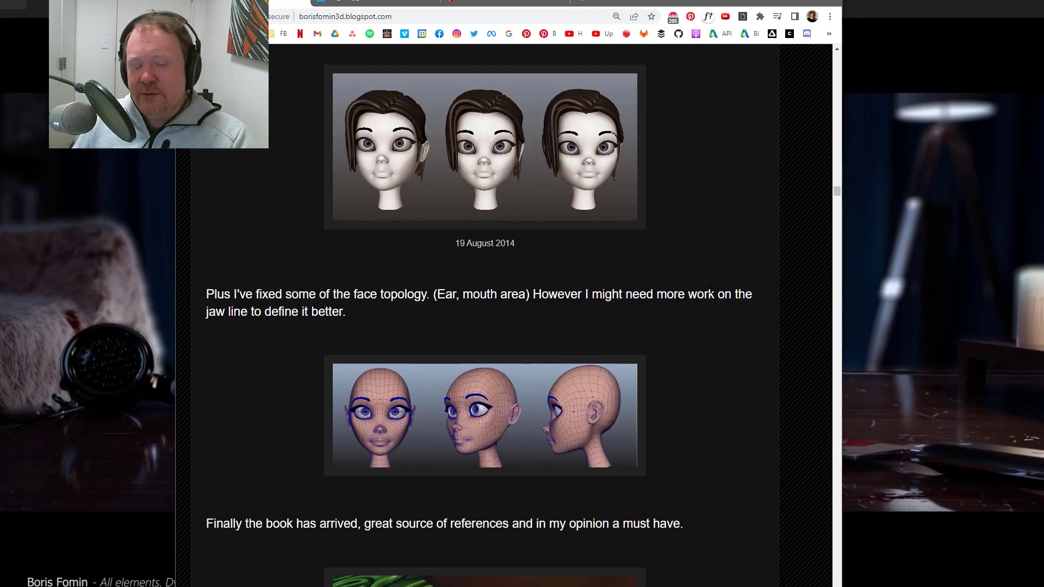
Step: Examine the August and September 2014 updates to the character's face, hair, wireframe topology and ear
scroll(710, 294, down, 10)
scroll(711, 294, down, 13)
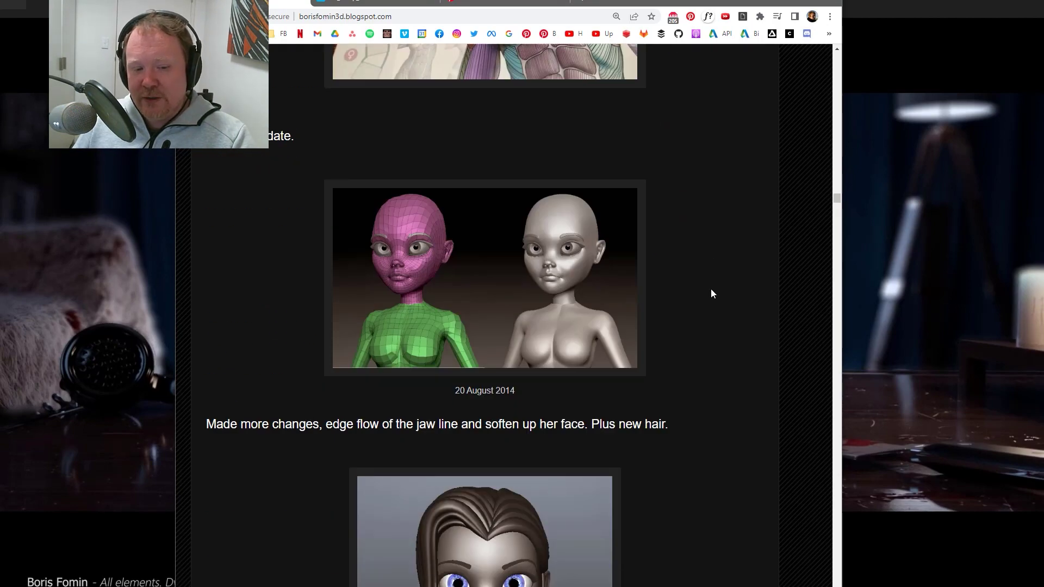
scroll(711, 294, up, 3)
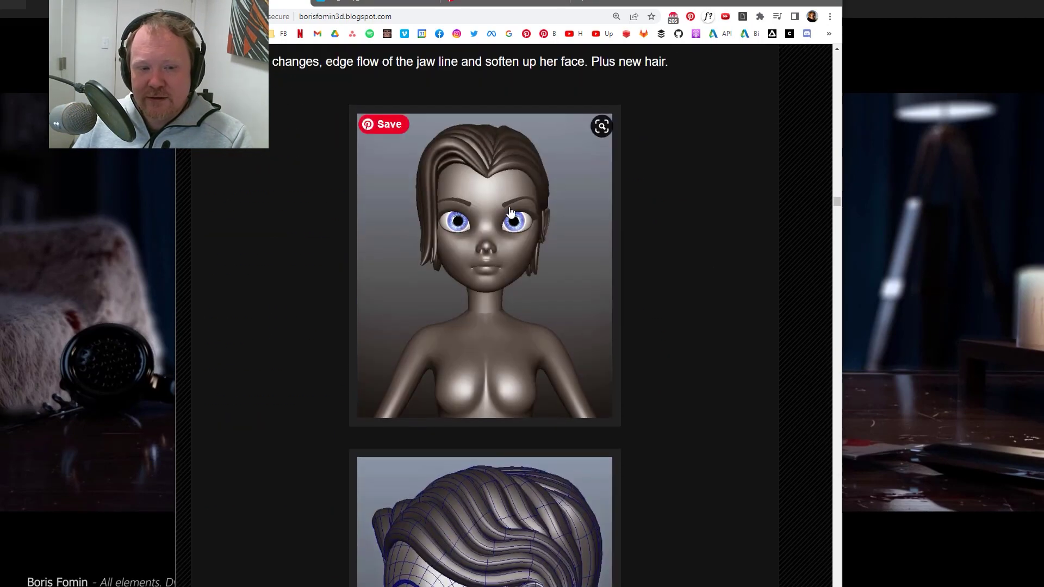
scroll(723, 233, down, 20)
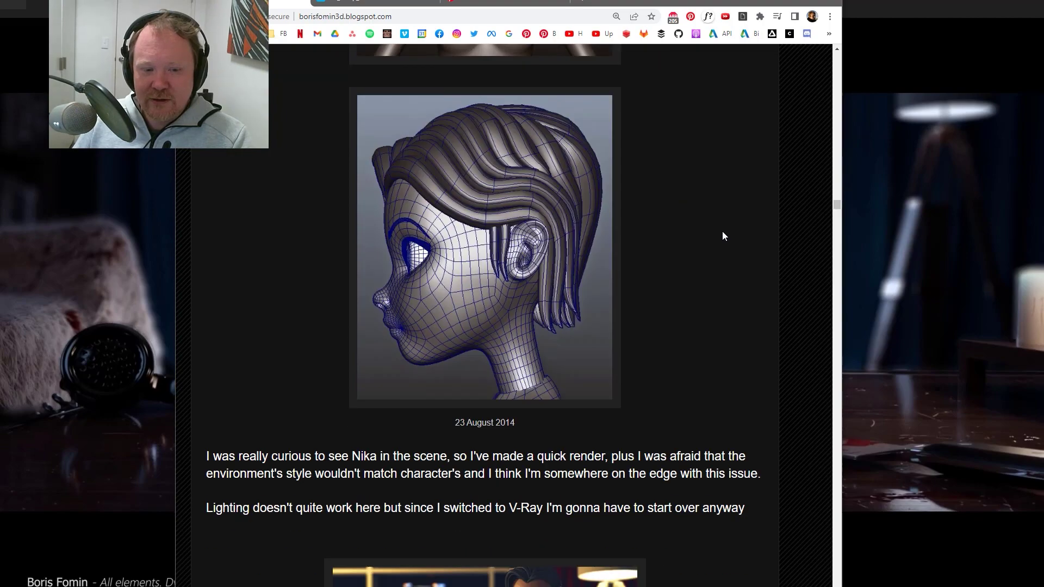
scroll(730, 234, down, 20)
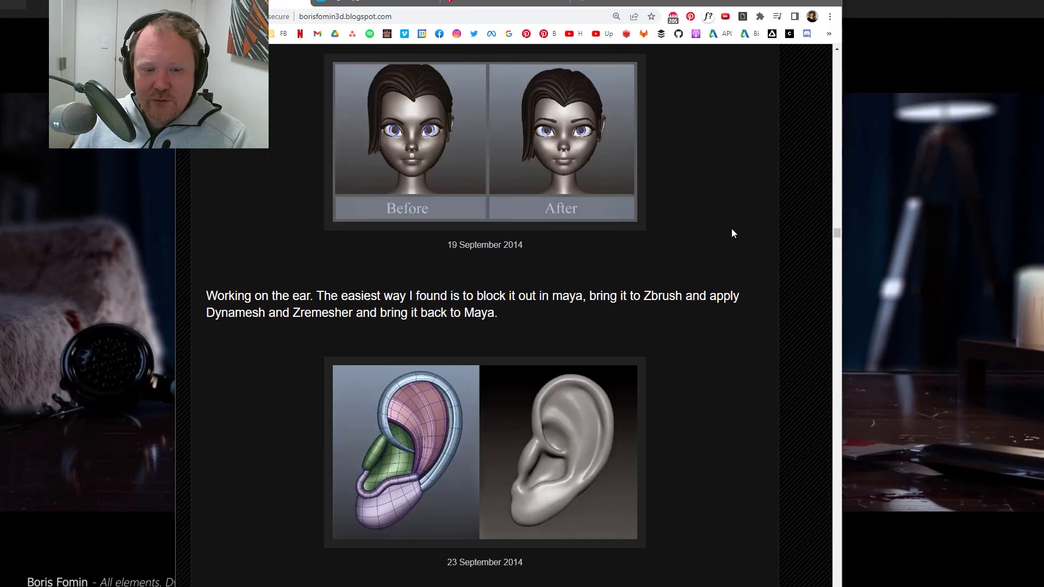
Step: Follow the blog from the October 2014 face to the February 2015 entries and enlarge the facial rig and blendshapes image
scroll(732, 228, down, 20)
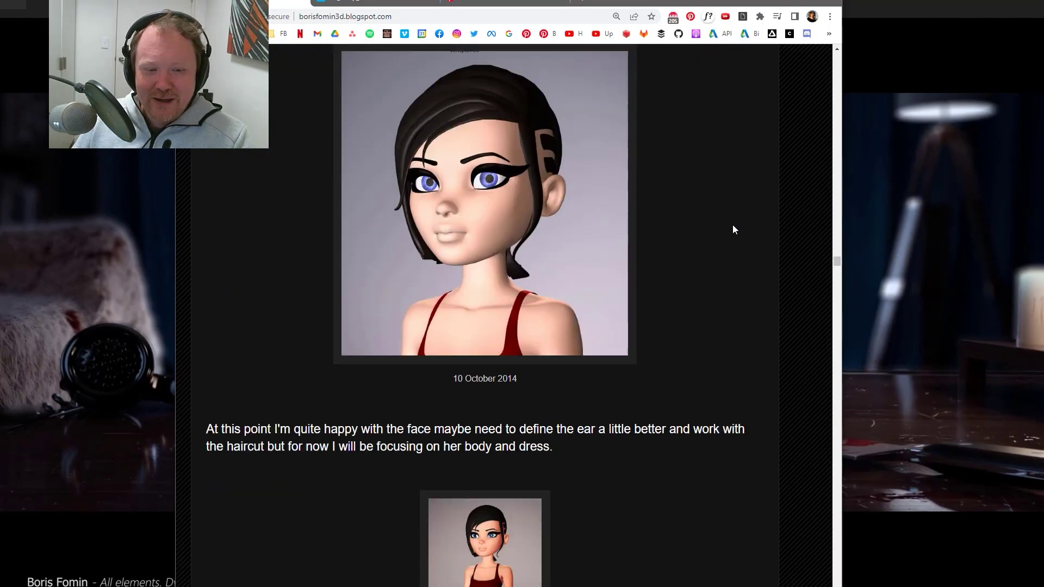
scroll(739, 222, down, 20)
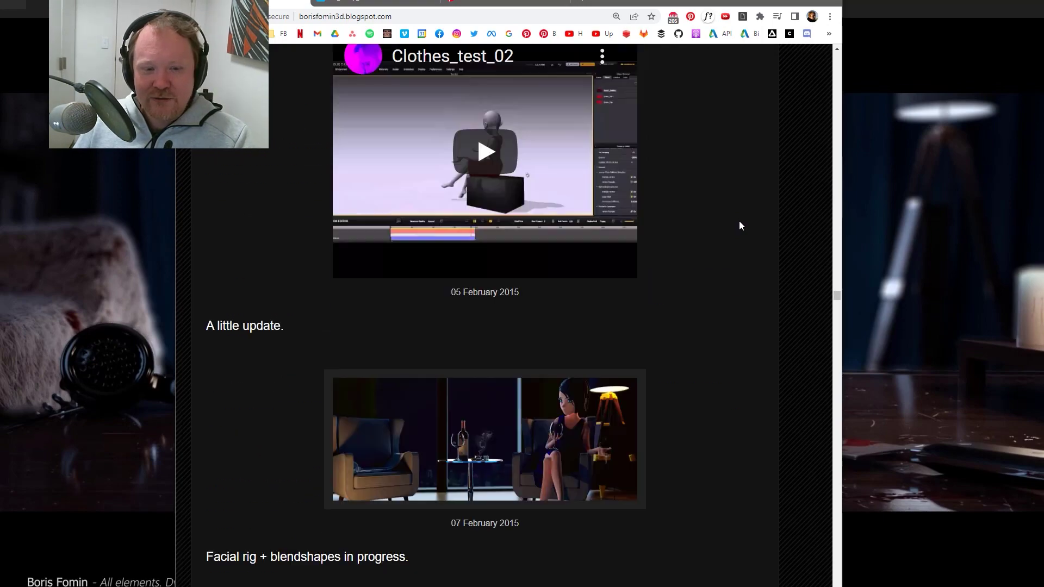
scroll(739, 223, up, 12)
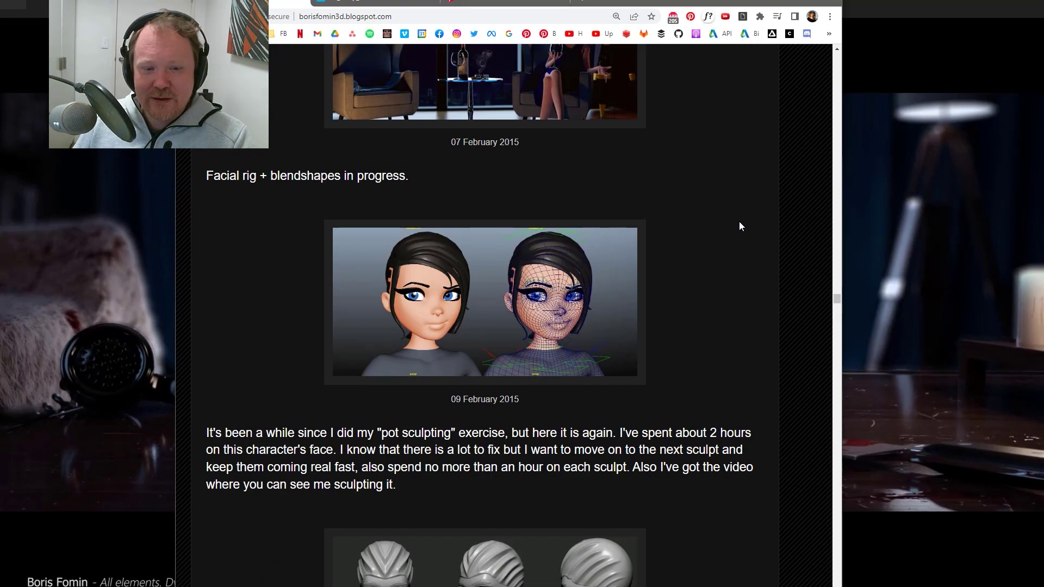
click(504, 310)
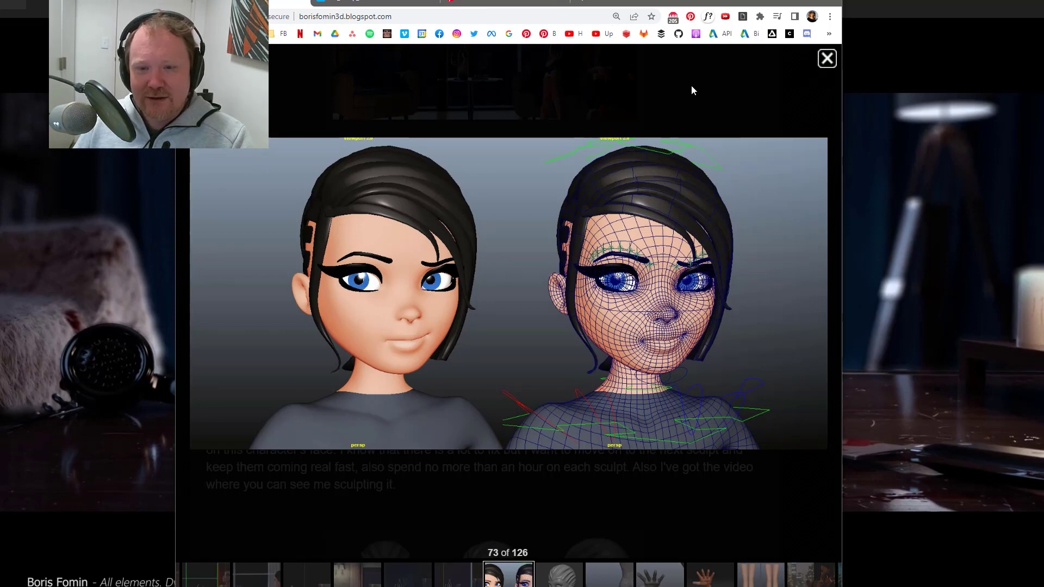
click(826, 61)
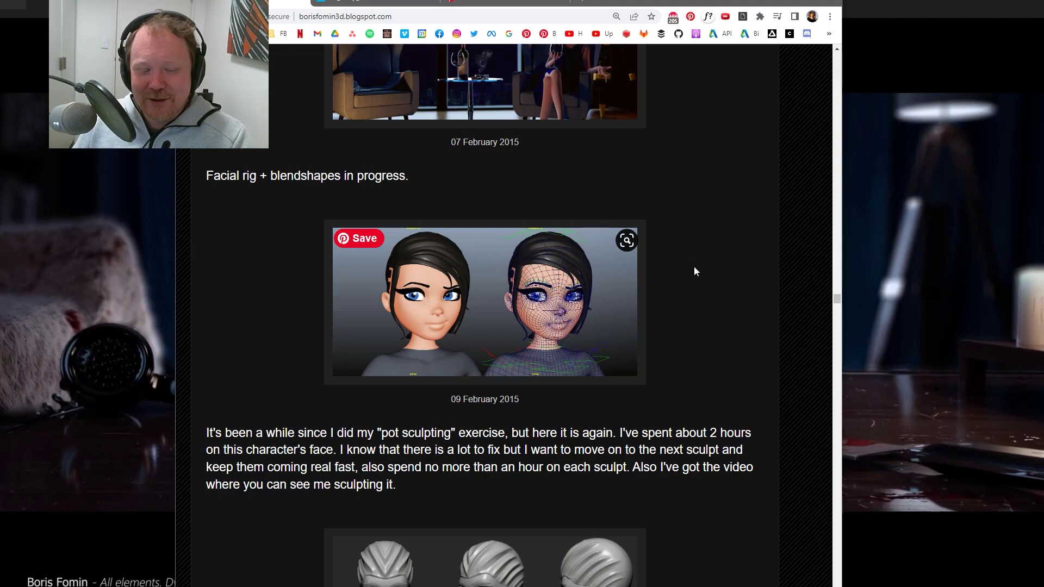
Step: Look over the February to April 2015 entries covering hand topology, rig problems, facial skin weights and the textured, lit room
scroll(753, 232, down, 15)
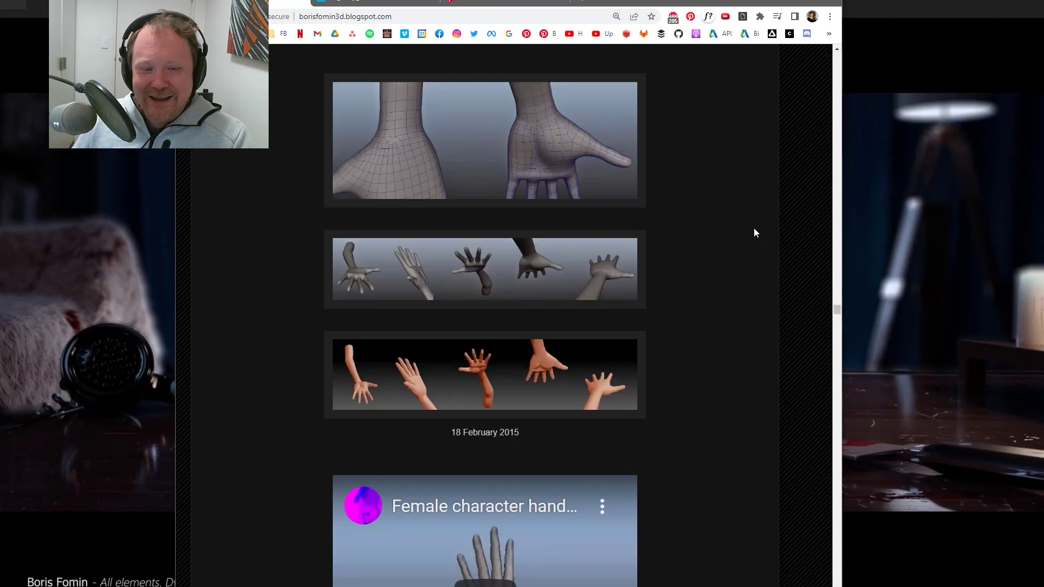
scroll(754, 228, down, 20)
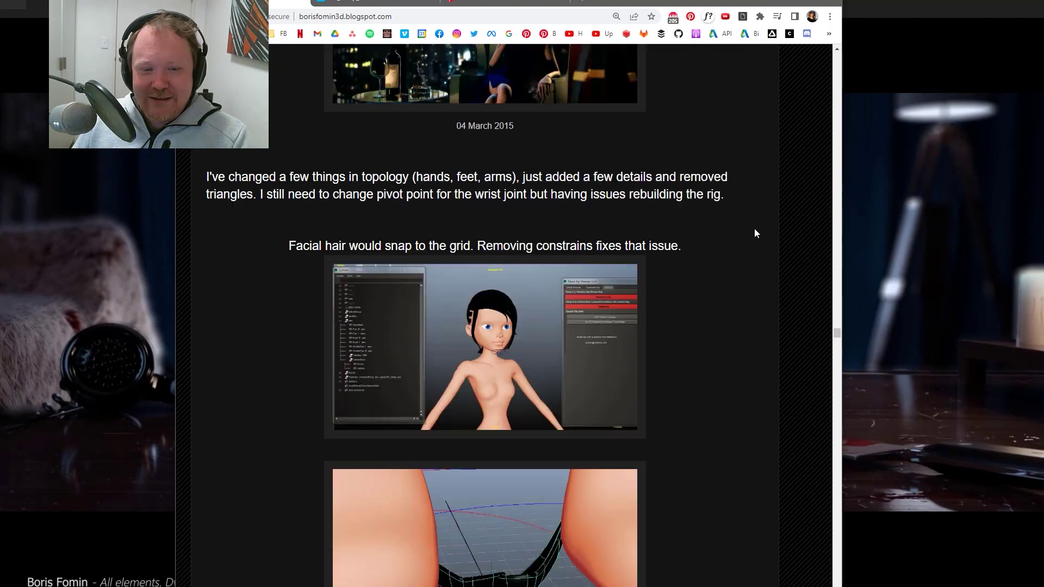
scroll(754, 229, down, 8)
scroll(755, 228, up, 5)
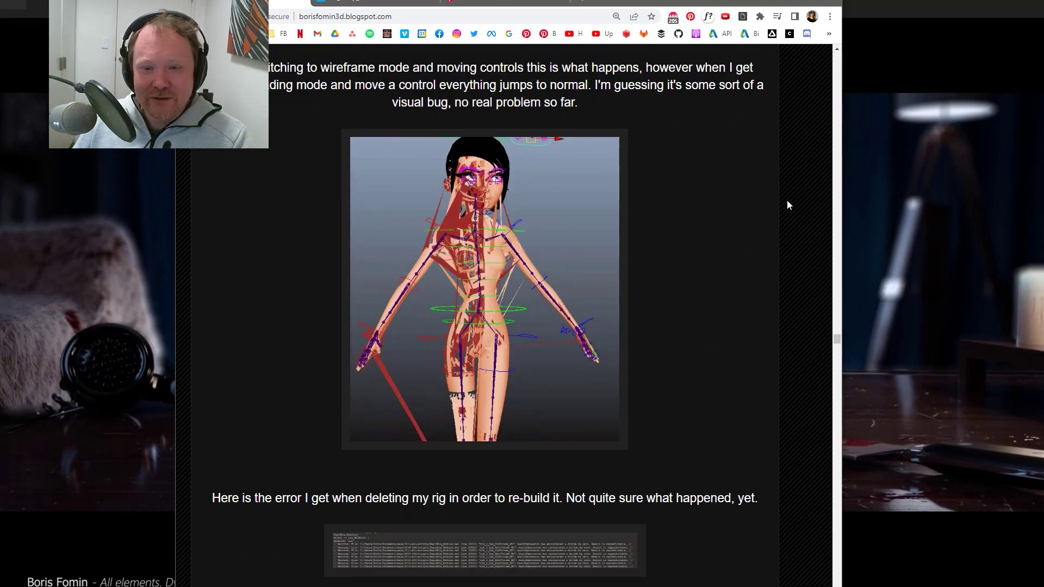
scroll(787, 205, down, 9)
scroll(788, 207, down, 4)
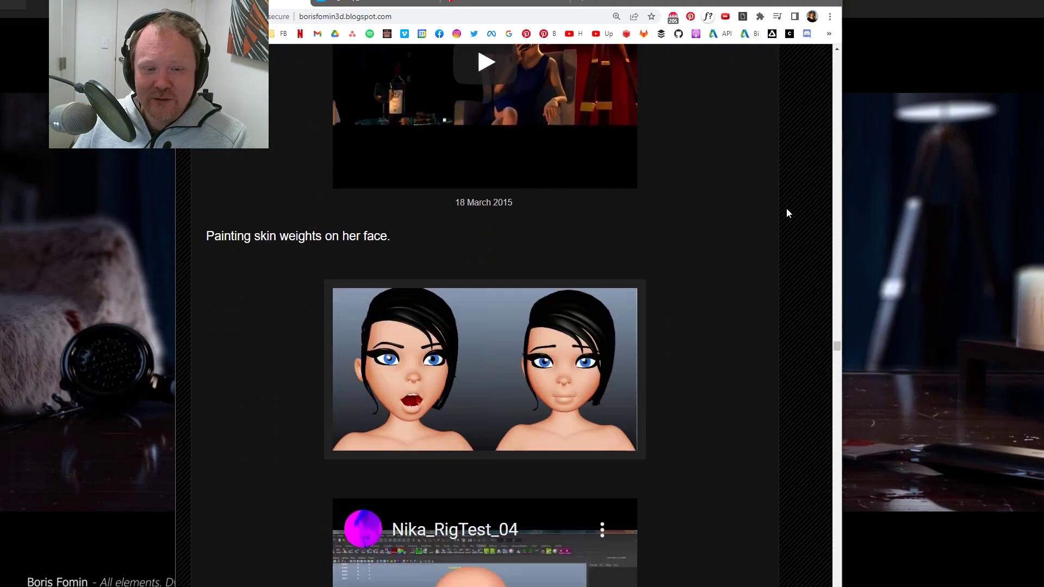
scroll(787, 213, down, 12)
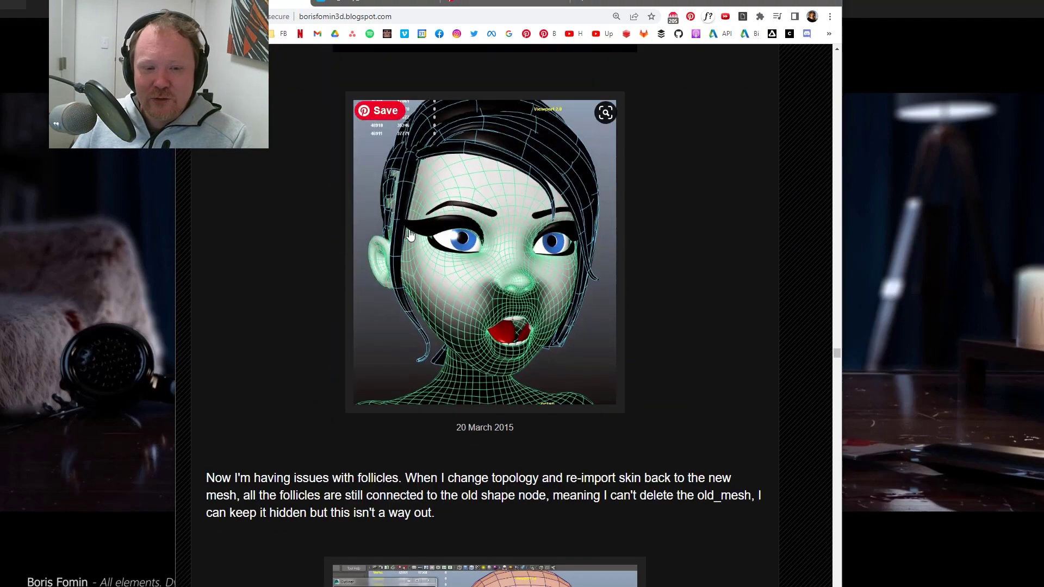
scroll(756, 283, down, 15)
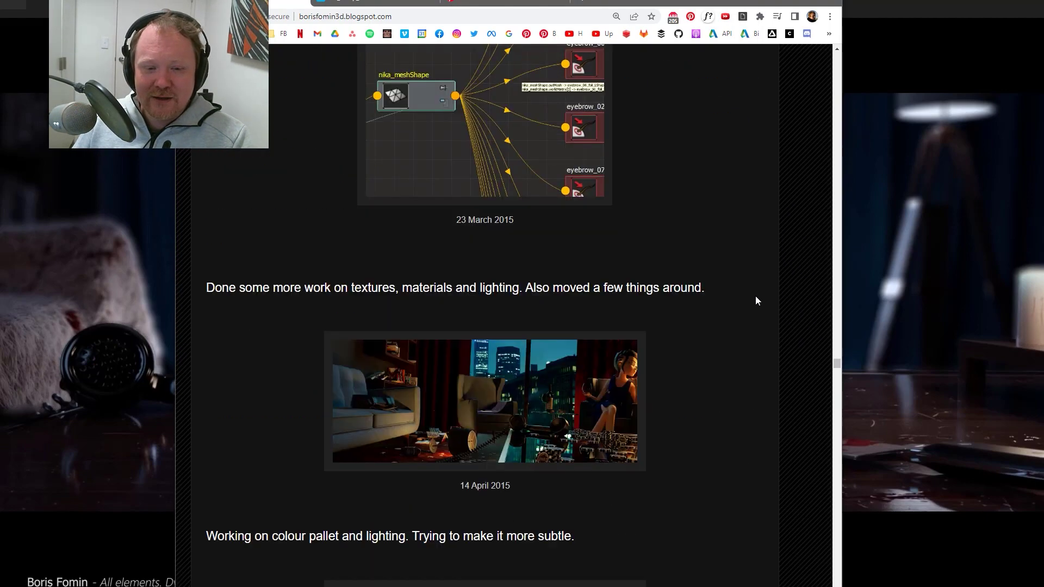
Step: Review the April 2015 lighting update and view the 03 May 2015 blue dress skin-weight pose enlarged
scroll(757, 301, down, 10)
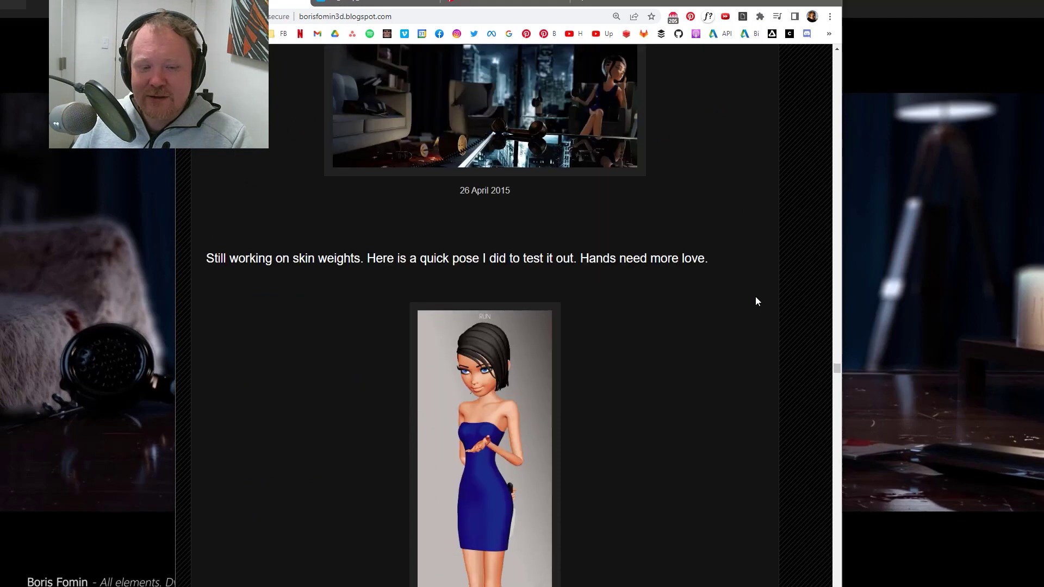
scroll(756, 299, down, 3)
scroll(755, 299, down, 3)
scroll(756, 299, up, 3)
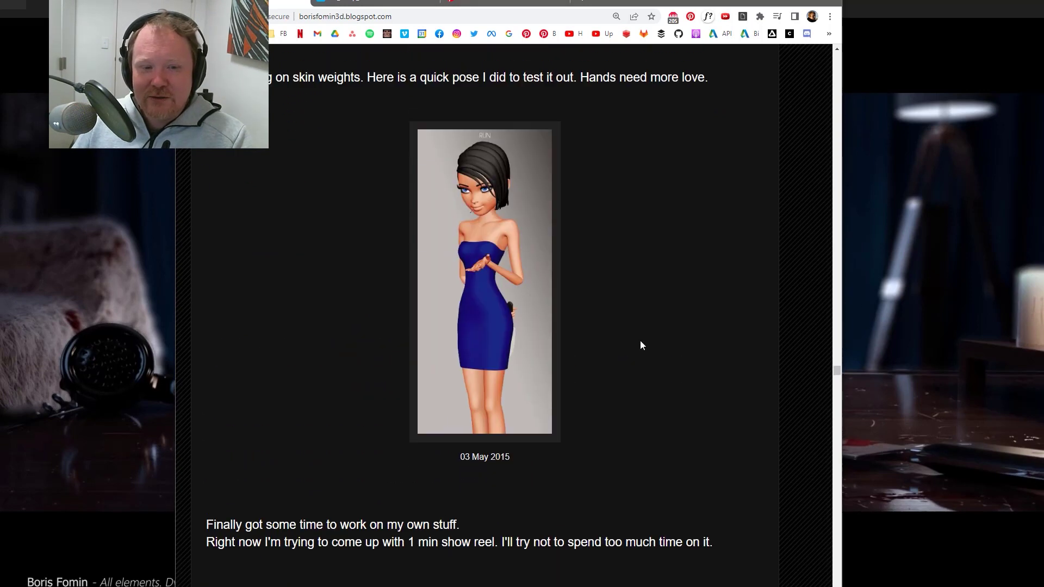
click(442, 311)
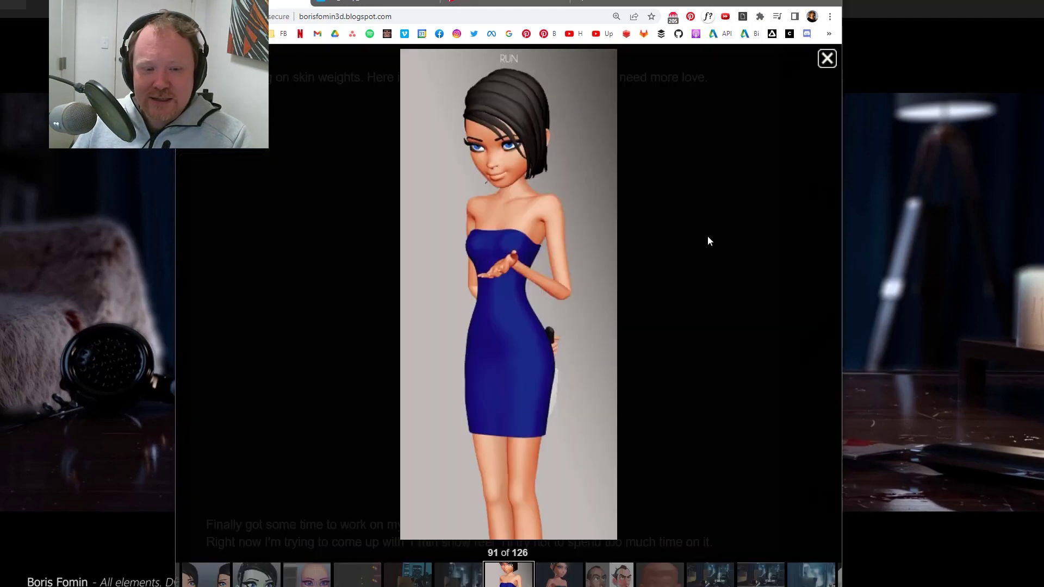
click(779, 208)
Step: Look through the mid-2015 updates, returning from the September hand retopology to enlarge the blue-lit telephone and armchair render
scroll(789, 292, down, 13)
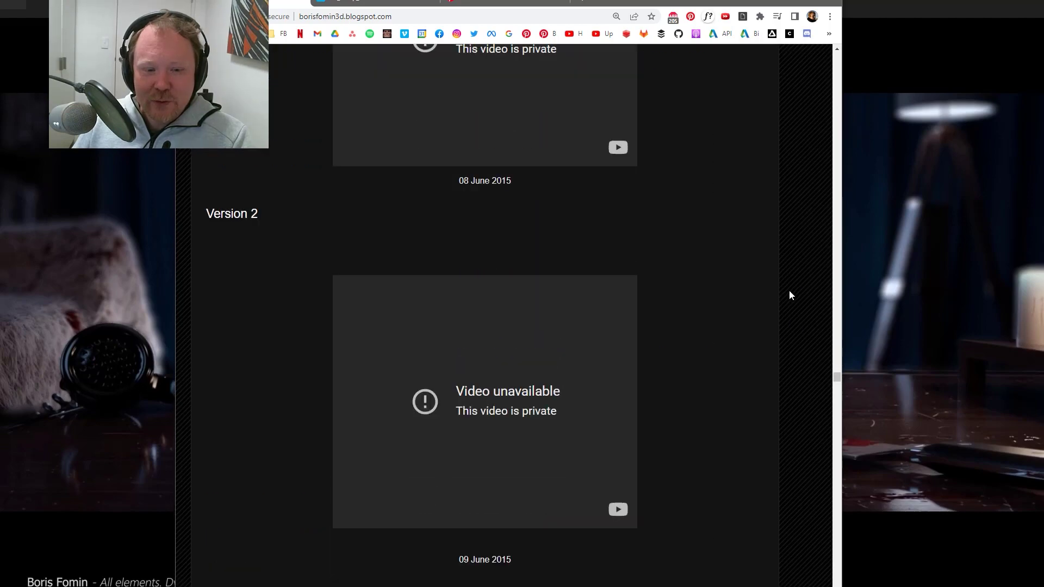
scroll(740, 328, down, 15)
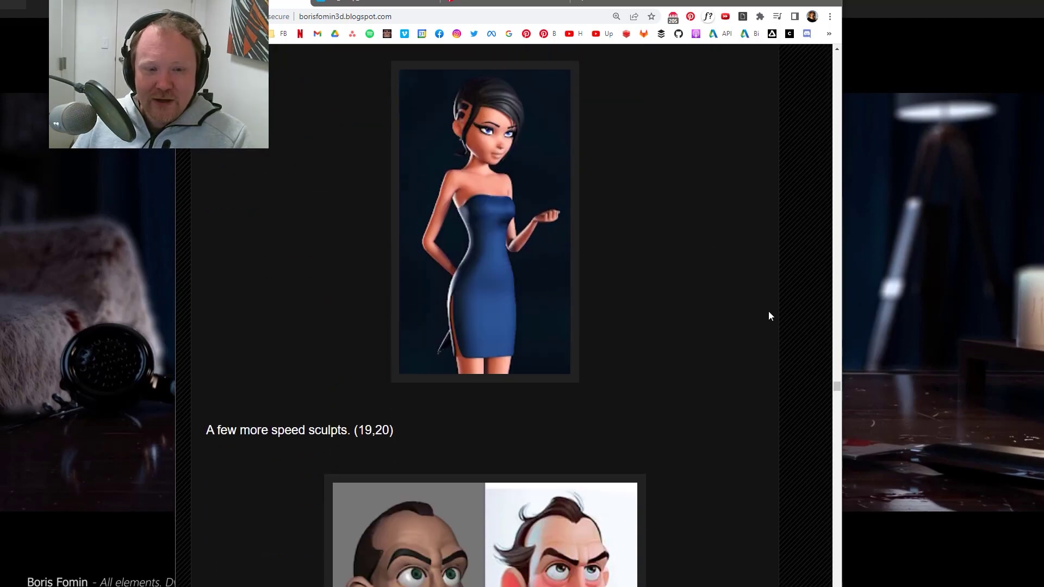
scroll(768, 312, down, 15)
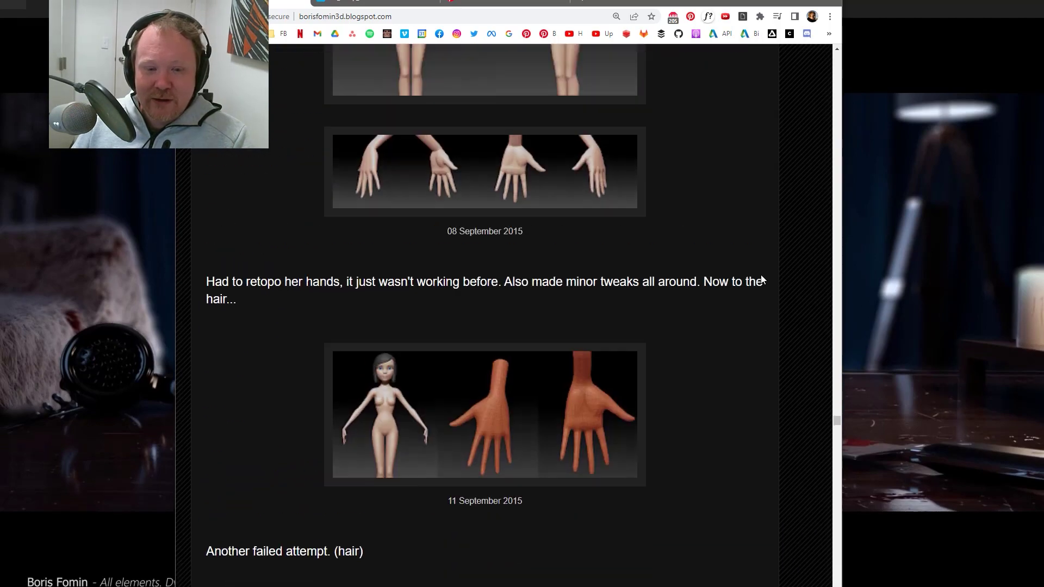
scroll(761, 275, up, 15)
click(590, 351)
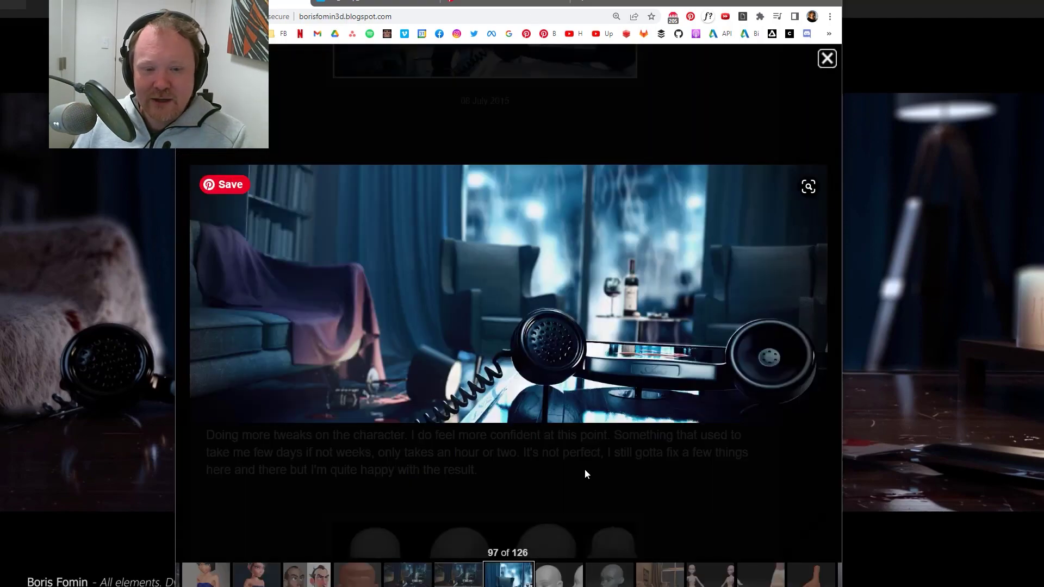
click(713, 90)
scroll(619, 220, down, 5)
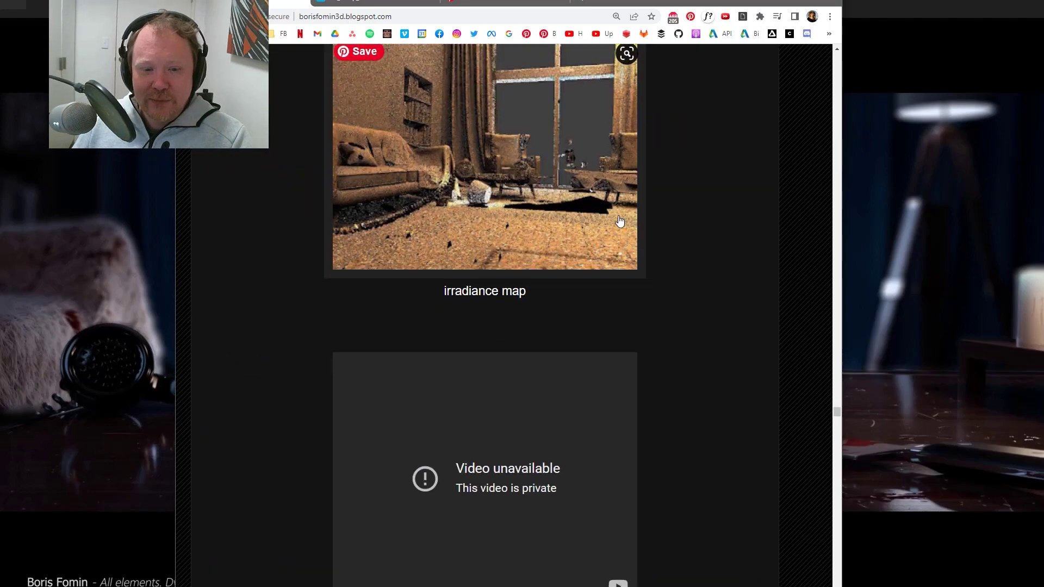
Step: Follow the remaining blog entries from the November 2015 knife comparison through animation and cloth tests to the October 2017 comp
scroll(619, 220, down, 20)
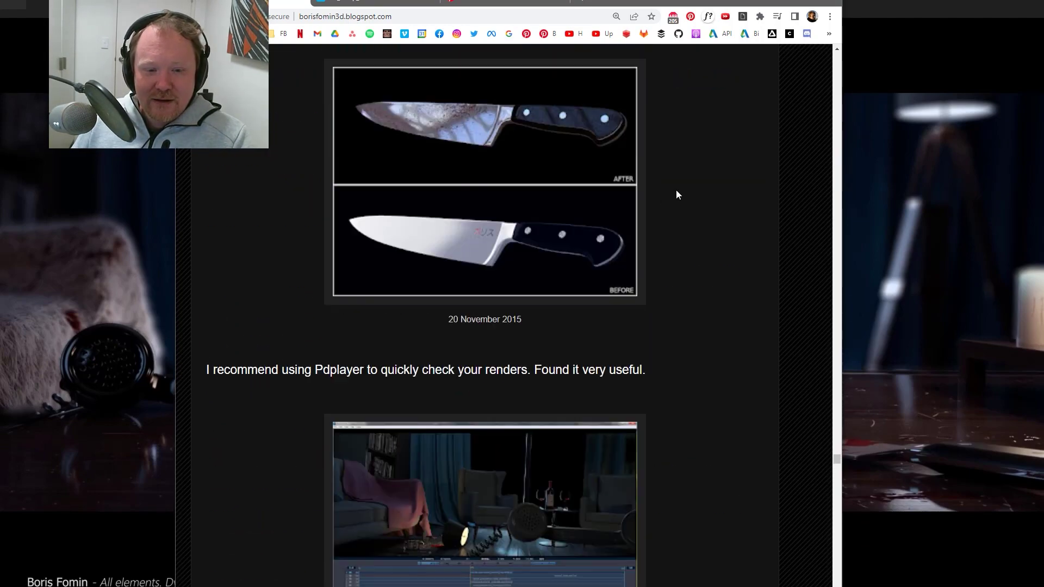
scroll(676, 194, down, 20)
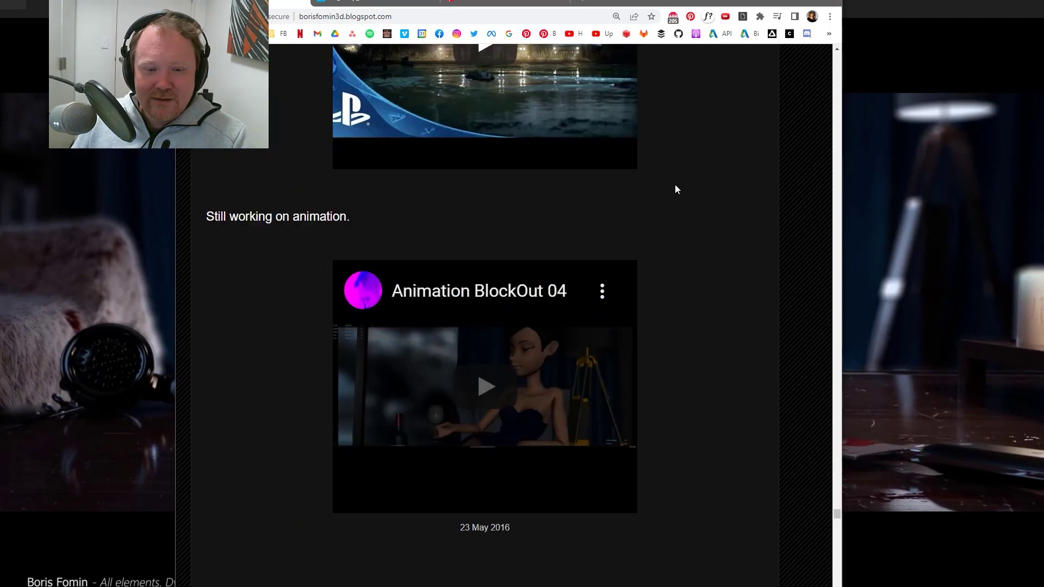
scroll(676, 190, down, 20)
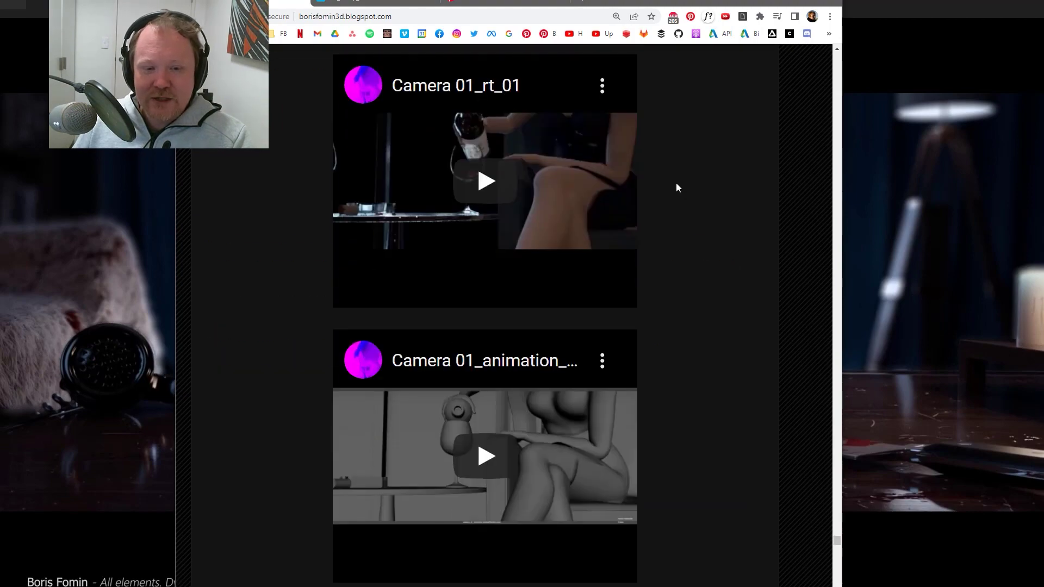
scroll(677, 187, down, 20)
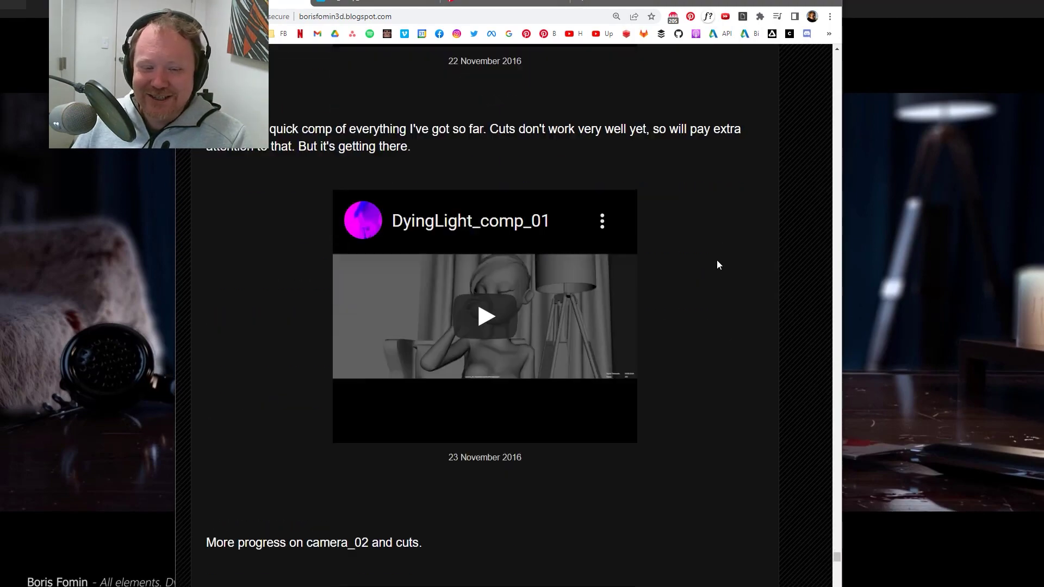
scroll(717, 265, down, 20)
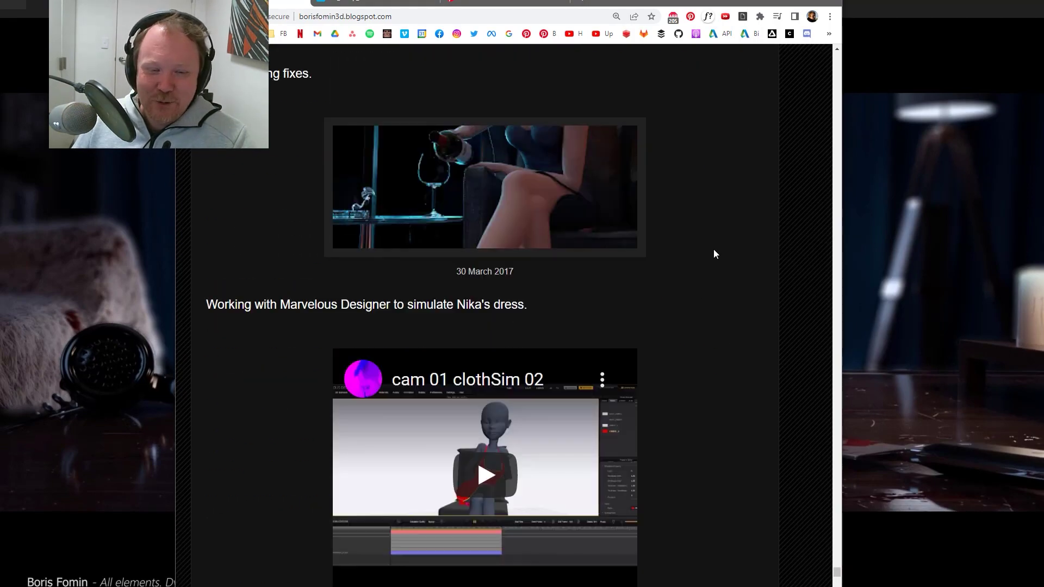
scroll(715, 254, down, 20)
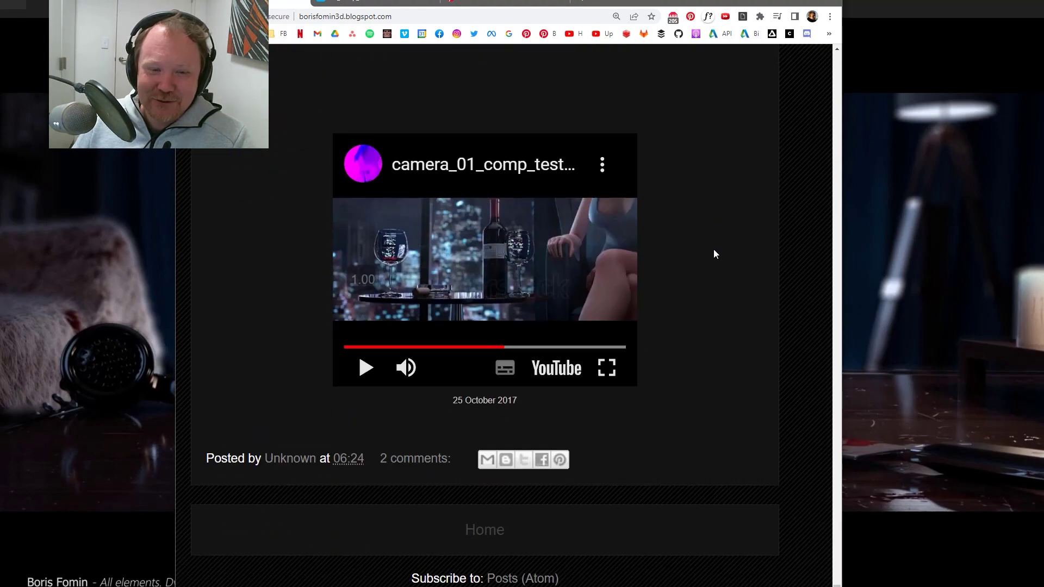
scroll(714, 253, down, 3)
scroll(714, 251, up, 5)
scroll(714, 252, down, 5)
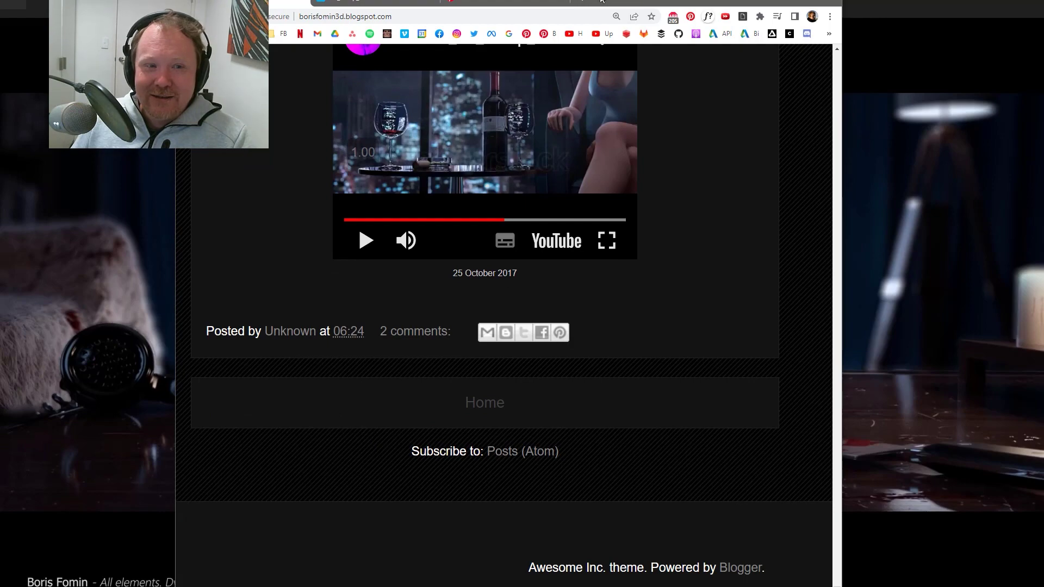
Step: Show the DL_comp_06 video page on Vimeo and highlight the version number in its title
click(356, 2)
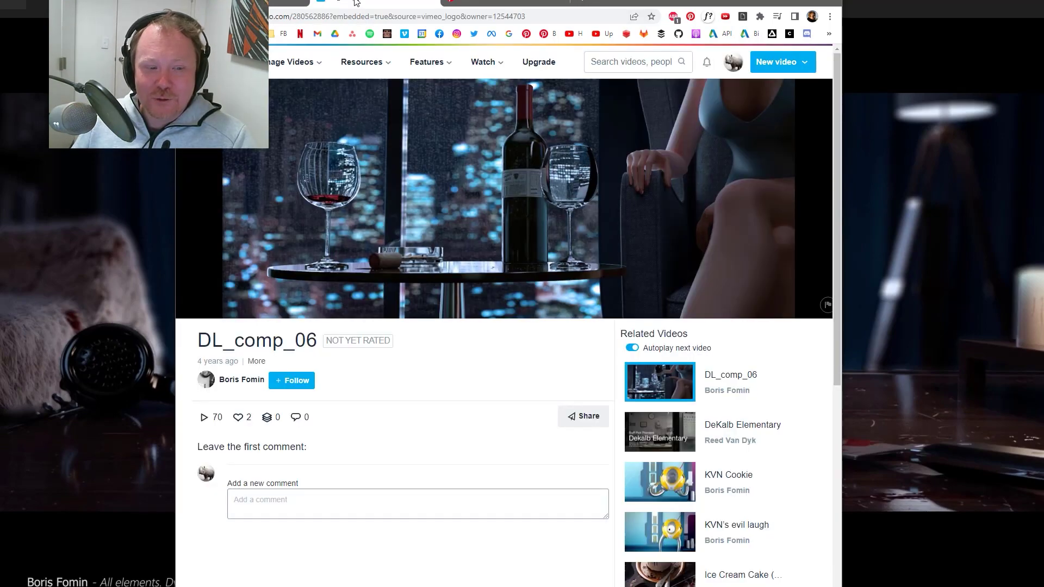
drag(197, 341, 318, 341)
click(308, 340)
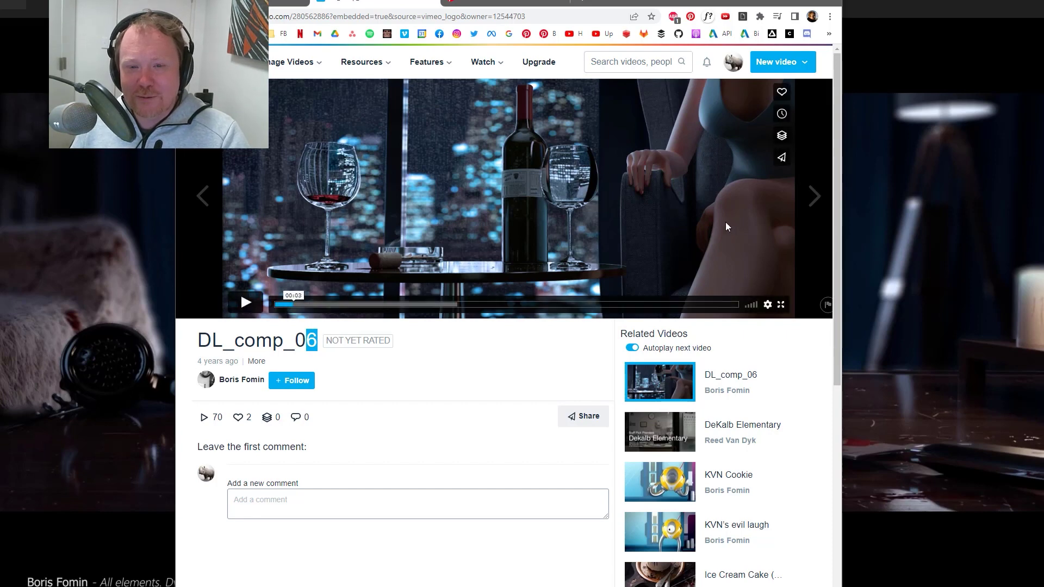
click(466, 348)
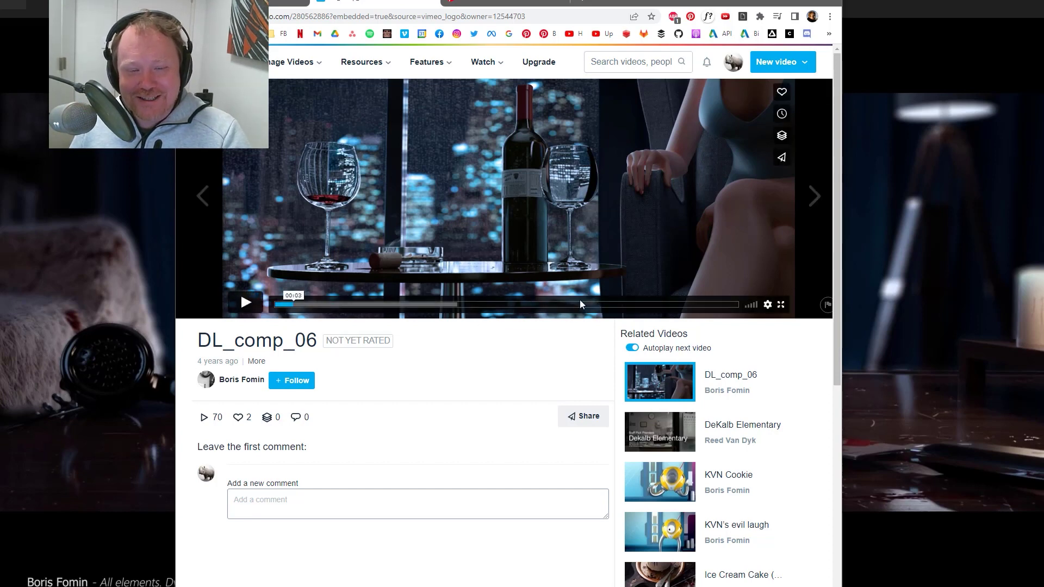
Step: Find the KVN's evil laugh clip among the related Vimeo videos and replay it
scroll(580, 299, down, 3)
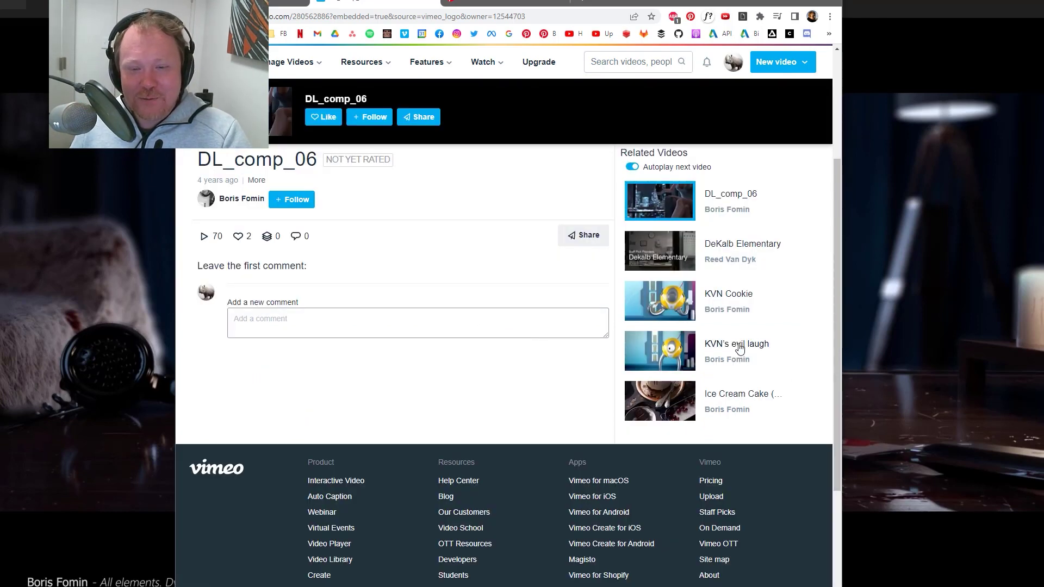
click(503, 9)
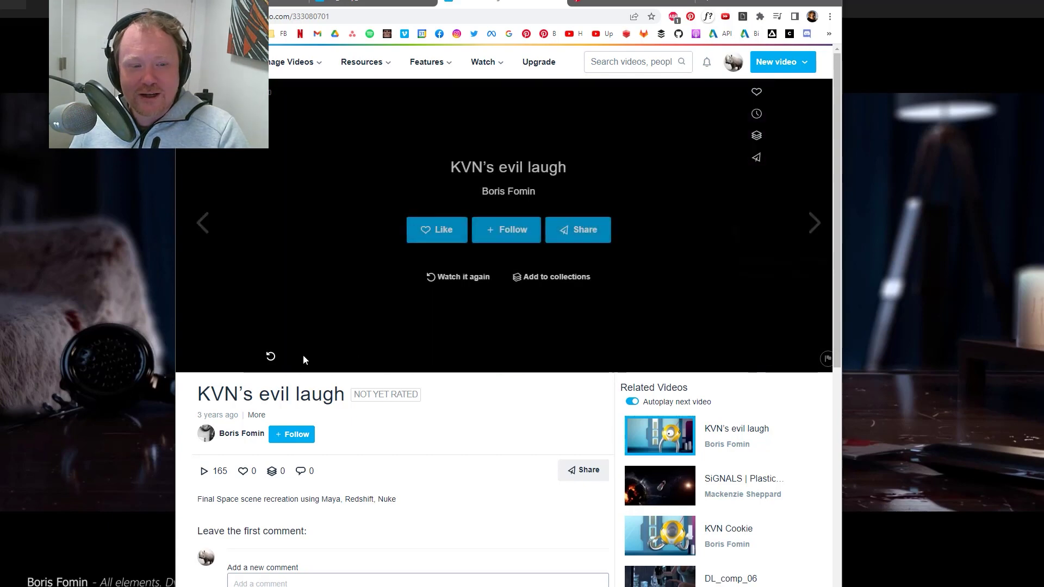
click(271, 358)
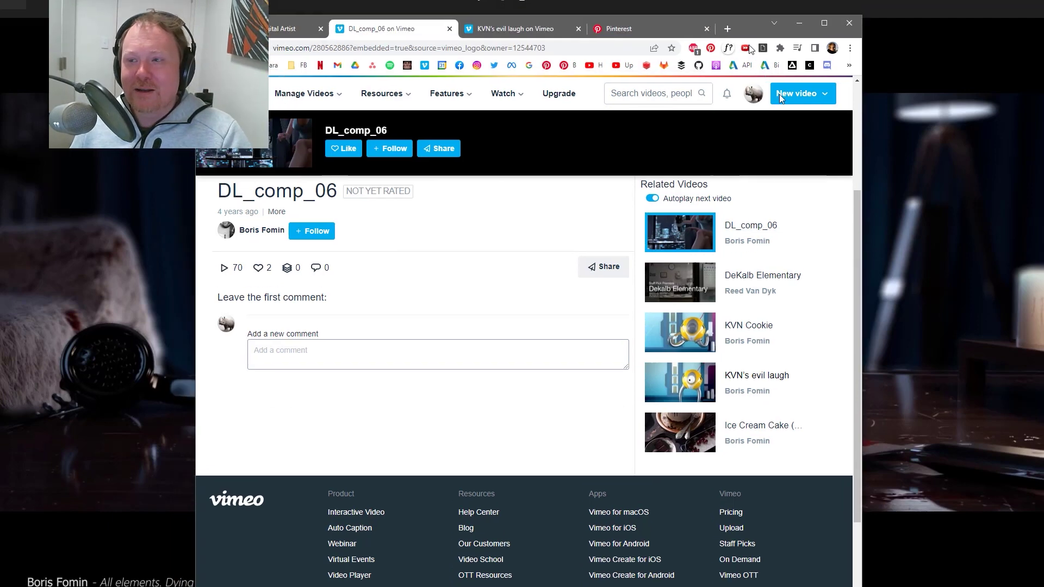
Step: Switch from the browser back to the presentation images and advance to the slide titled The Problem With Symbols
key(alt+Tab)
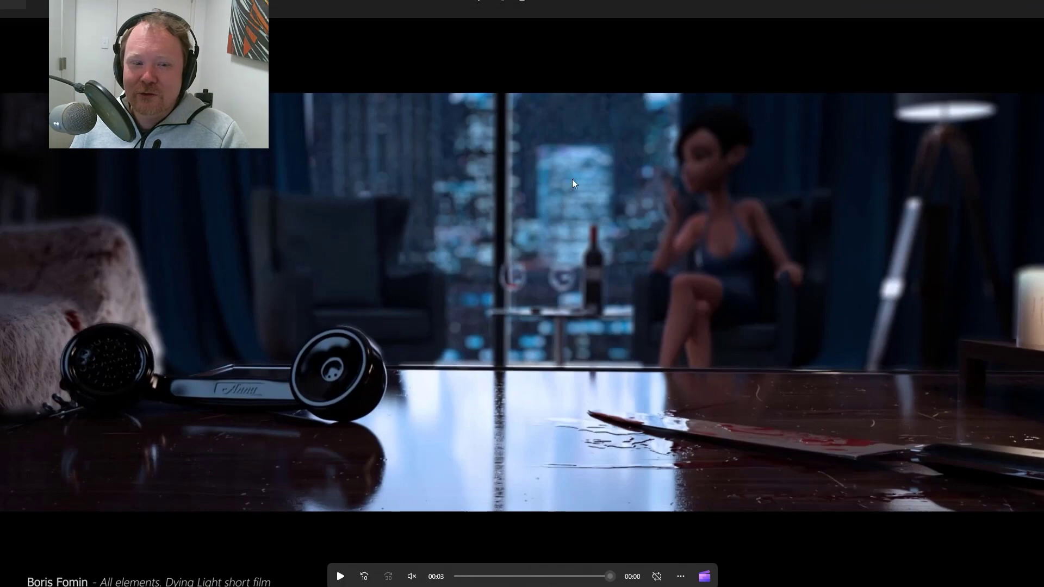
key(alt+Tab)
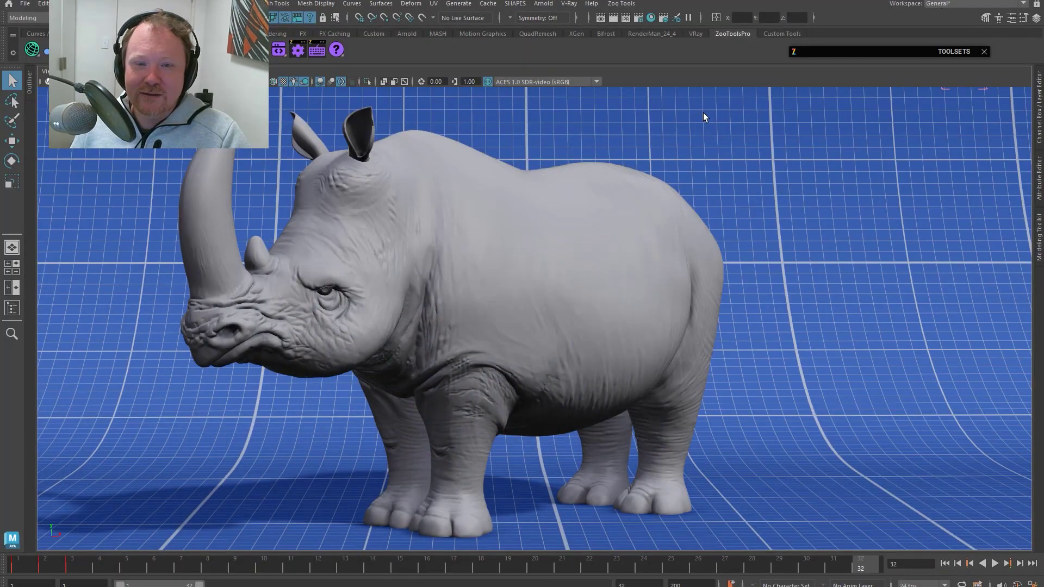
key(alt+Tab)
click(1031, 316)
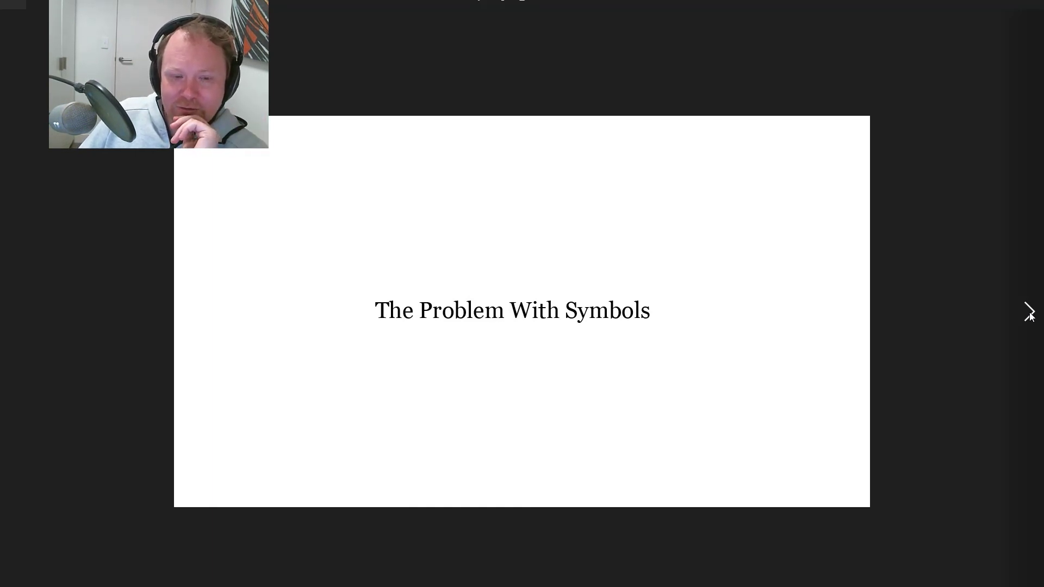
Step: Present the seated-man line drawing after the symbols title slide and compare it with the simplified copy on the following slide
click(1030, 313)
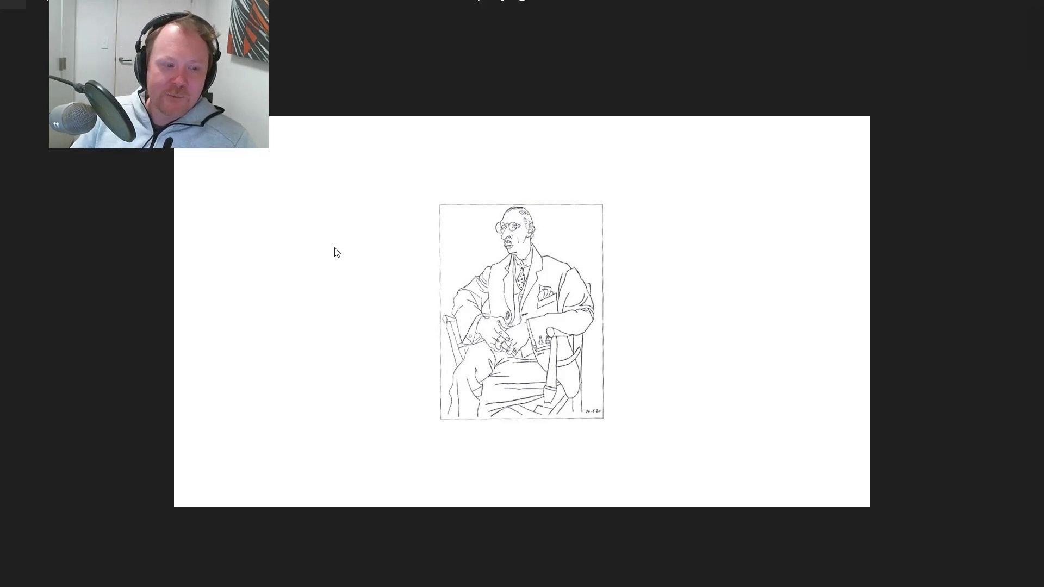
click(16, 311)
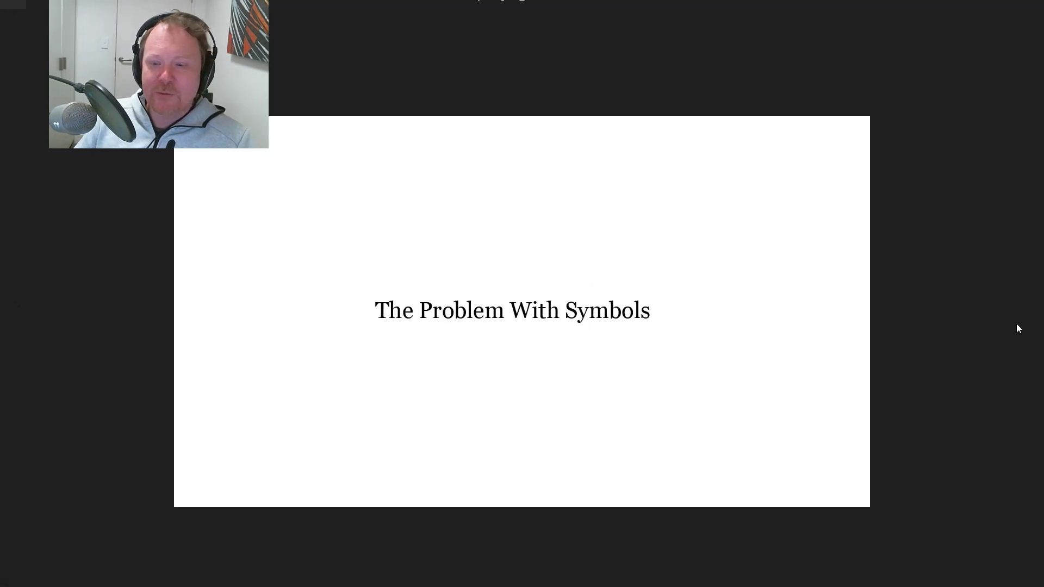
mouse_move(1040, 334)
click(1029, 314)
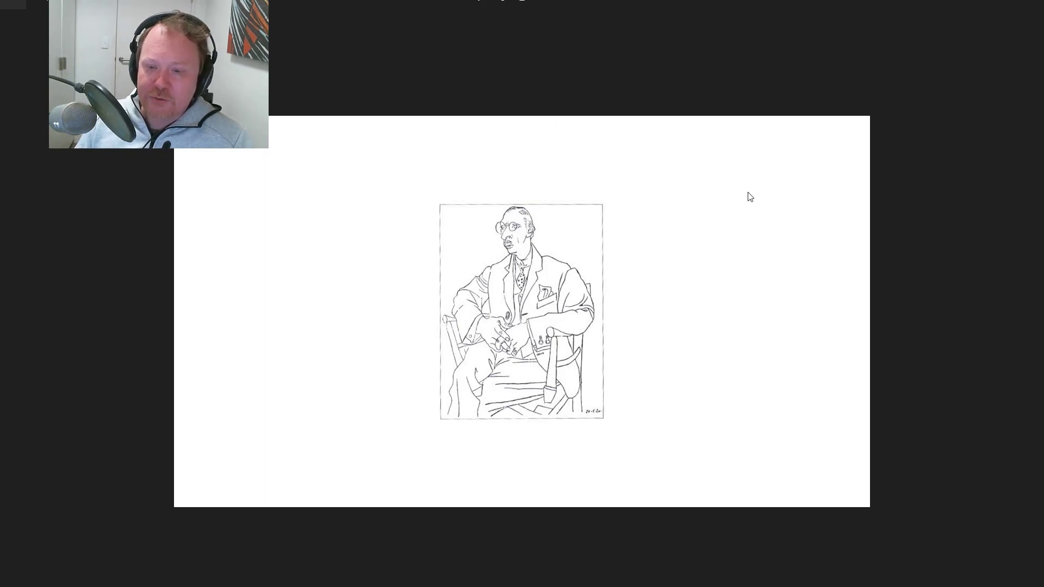
click(1027, 311)
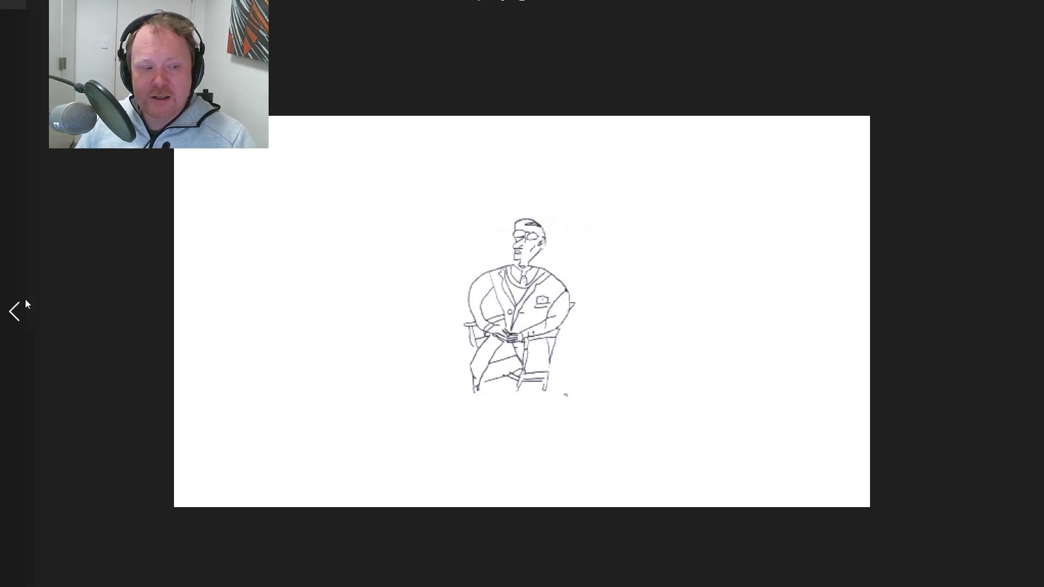
click(26, 306)
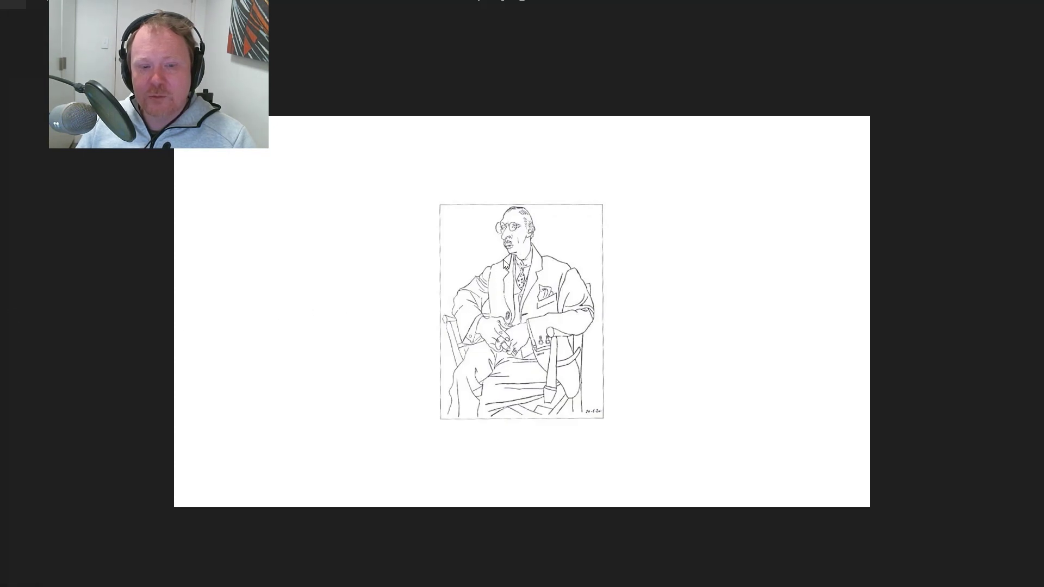
key(Right)
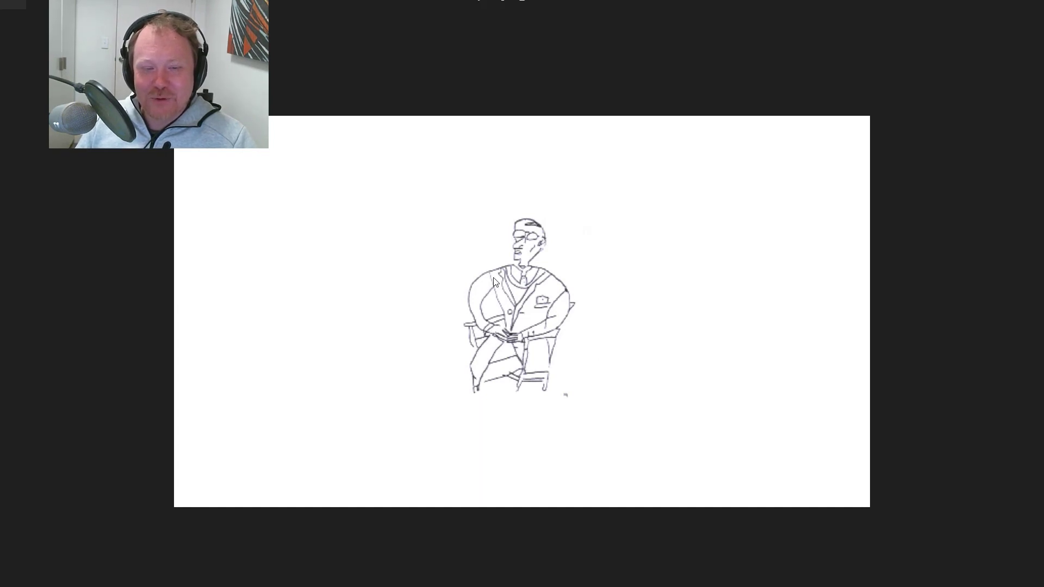
Step: Advance through the upside-down drawing, its copies and the Drawn Right Side Up / Drawn Upside Down comparison to the rhino Pins slide
mouse_move(1030, 320)
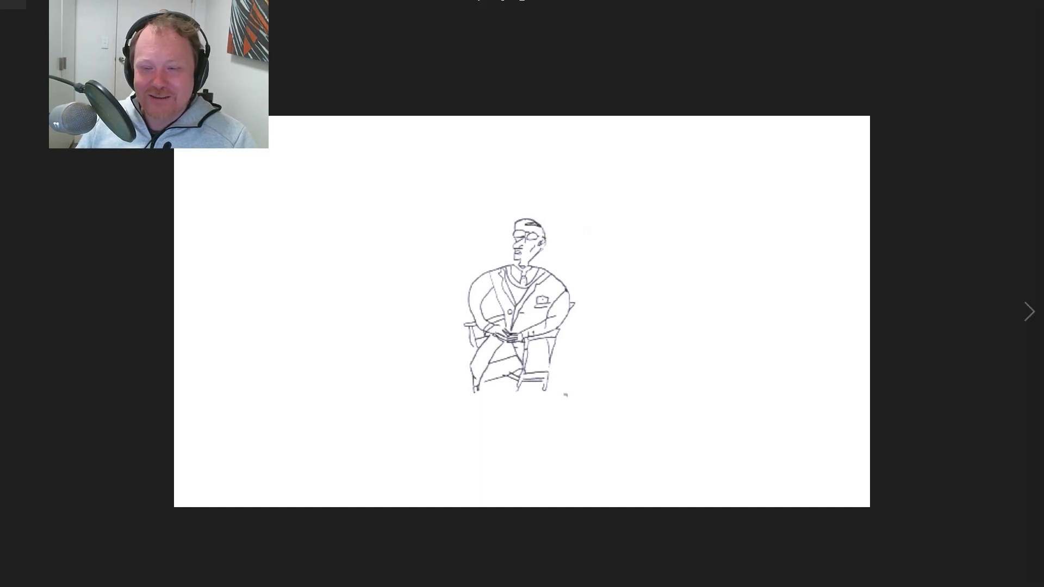
click(1032, 312)
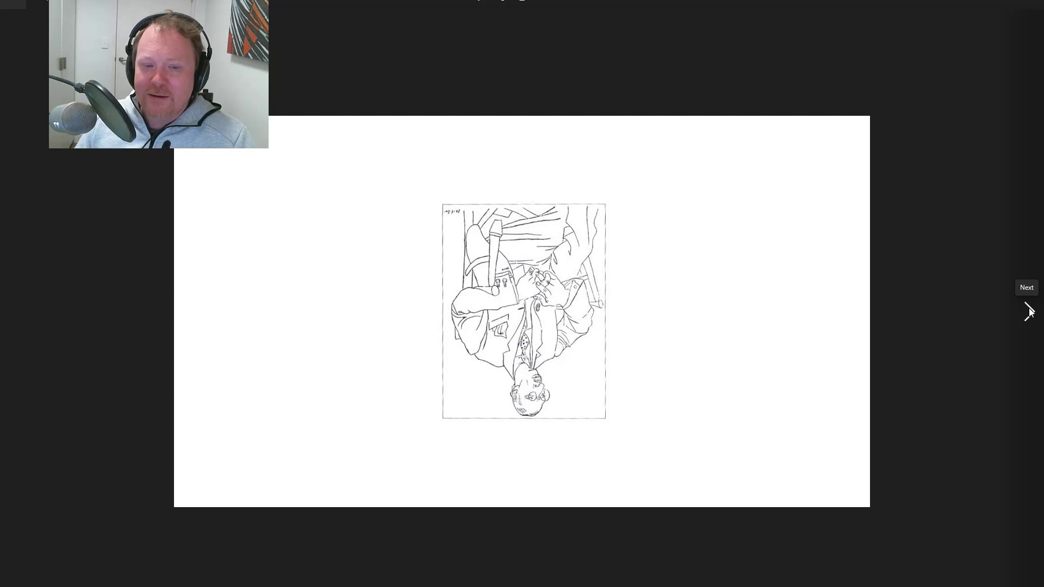
click(1029, 311)
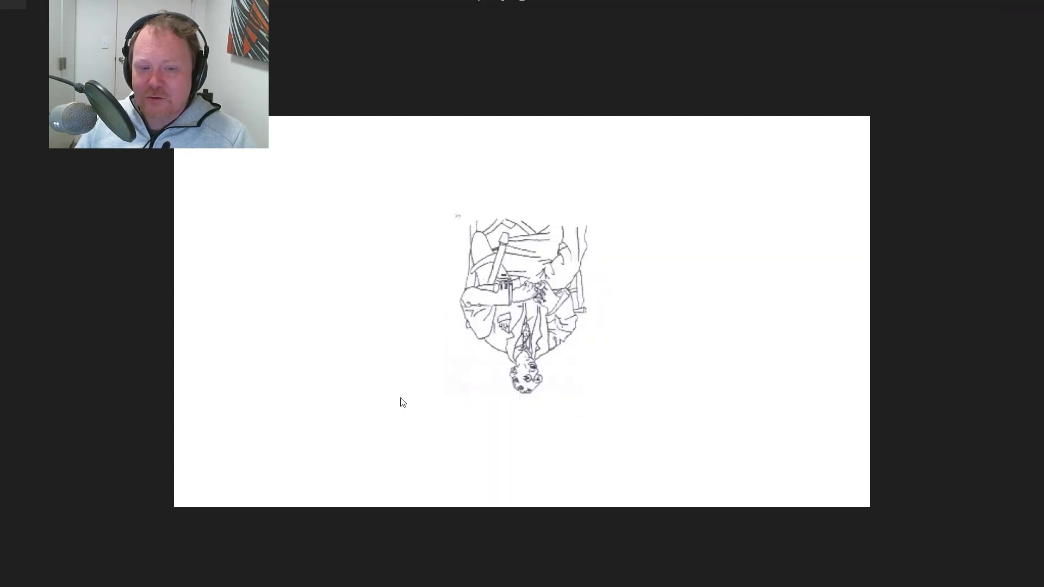
click(1028, 313)
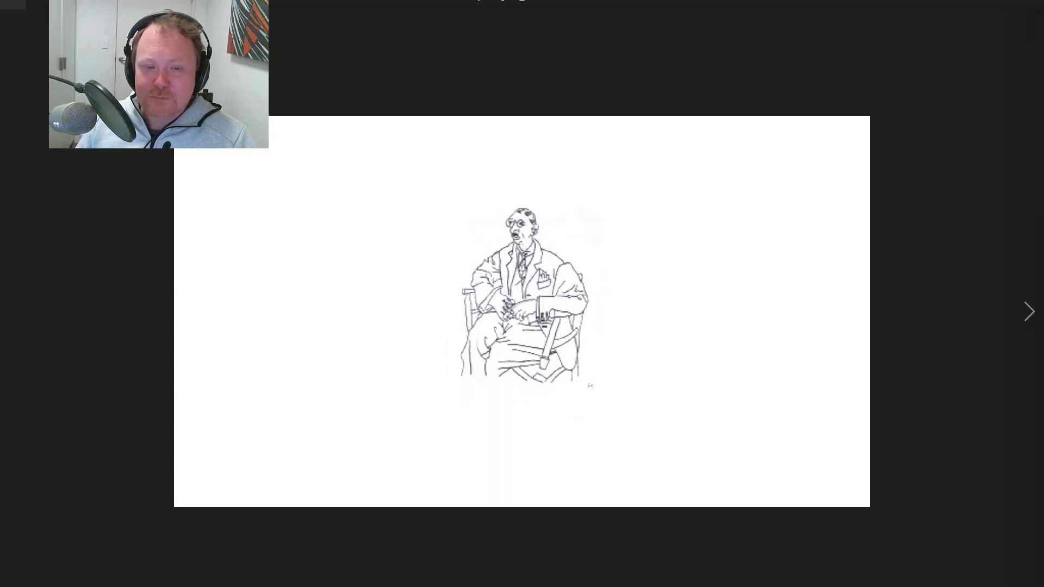
click(1027, 311)
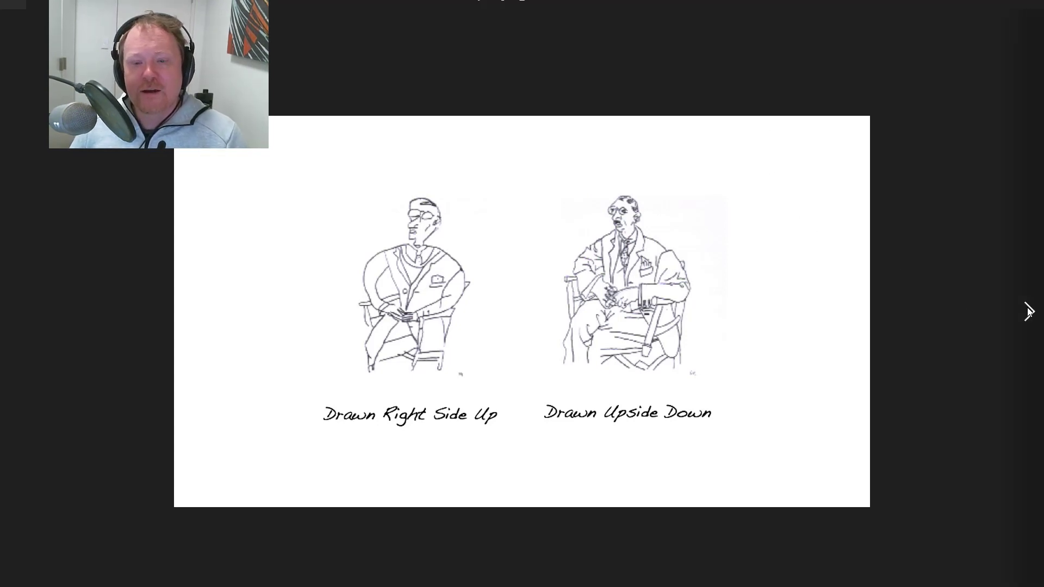
click(1027, 313)
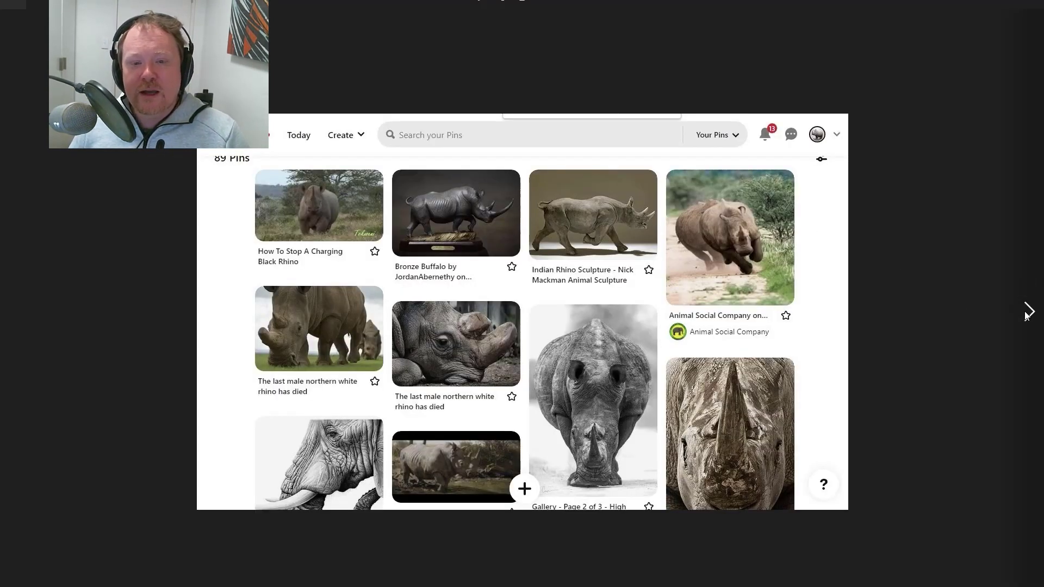
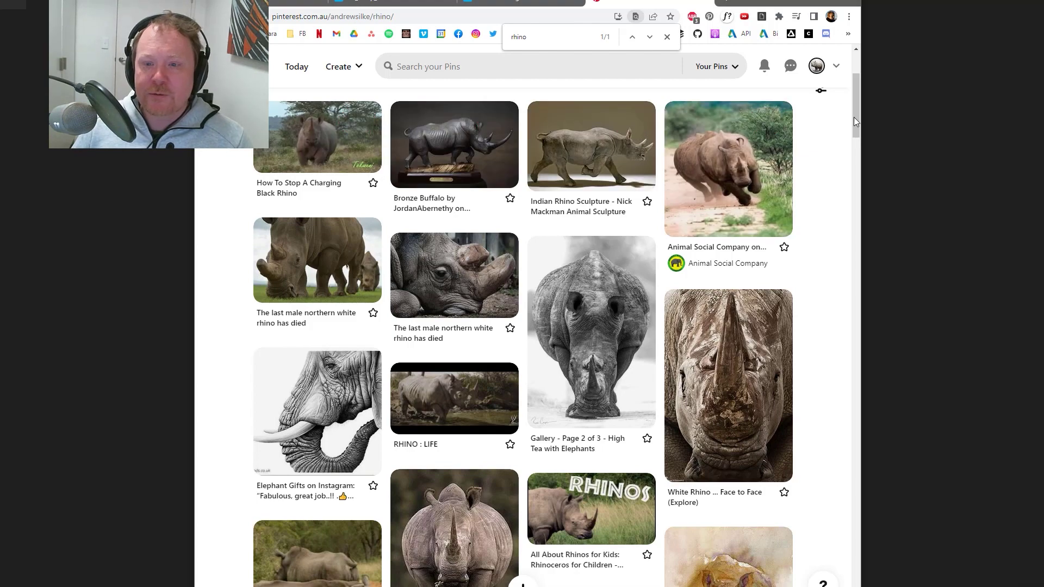
Step: Browse the Pinterest rhino board's photos and sculptures, view the Kong Head neutral-02 pin enlarged, and return to the board
scroll(856, 101, up, 1)
scroll(857, 101, down, 2)
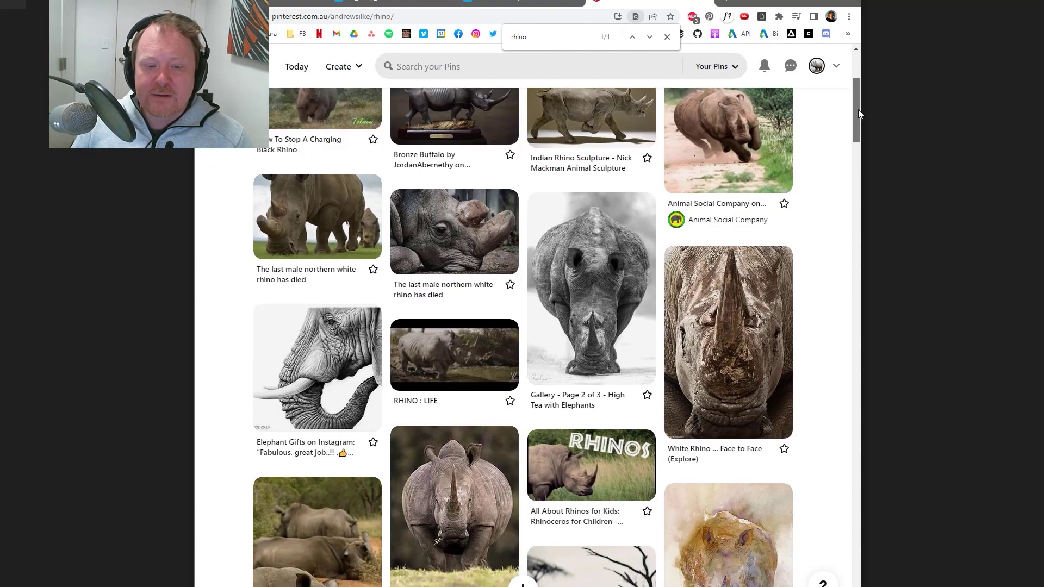
scroll(858, 117, down, 4)
scroll(830, 265, down, 3)
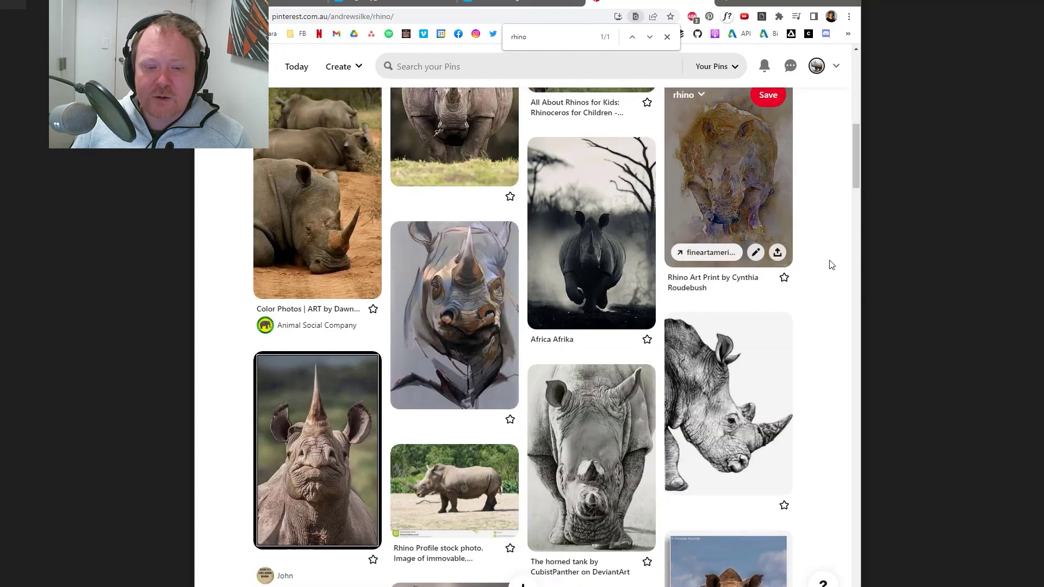
scroll(816, 271, down, 10)
scroll(815, 271, down, 1)
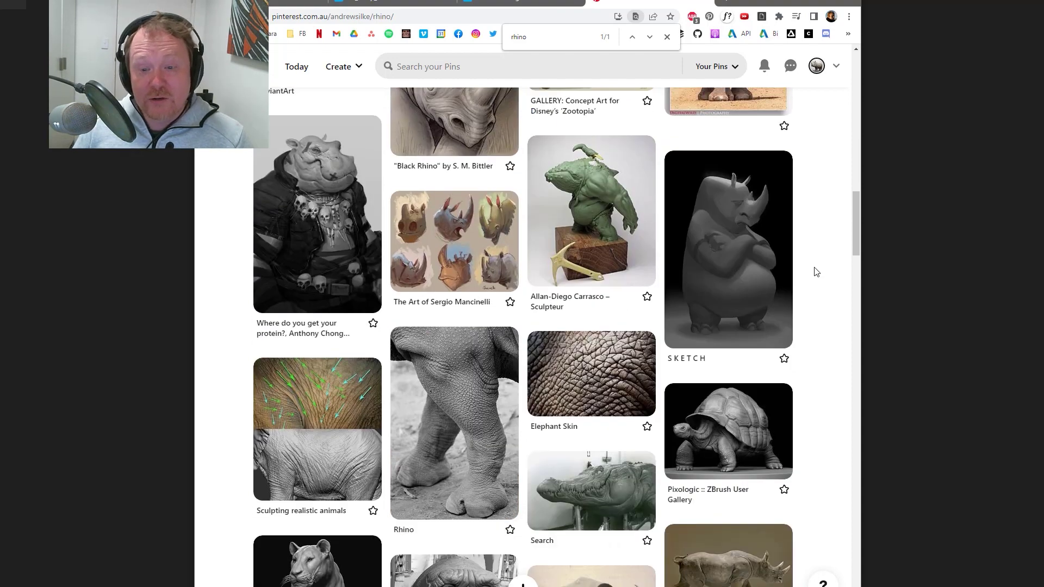
scroll(816, 271, down, 6)
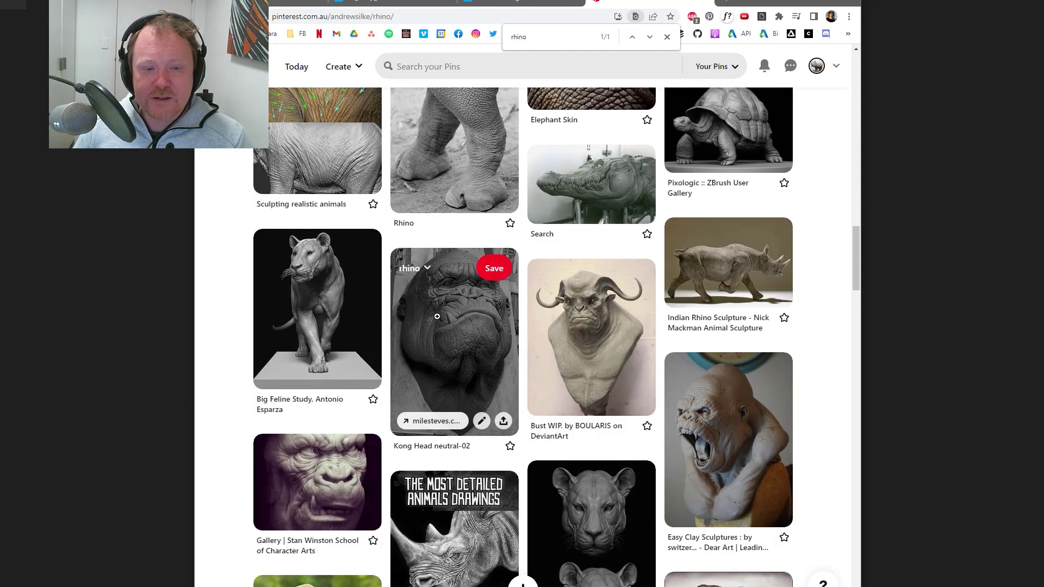
click(437, 316)
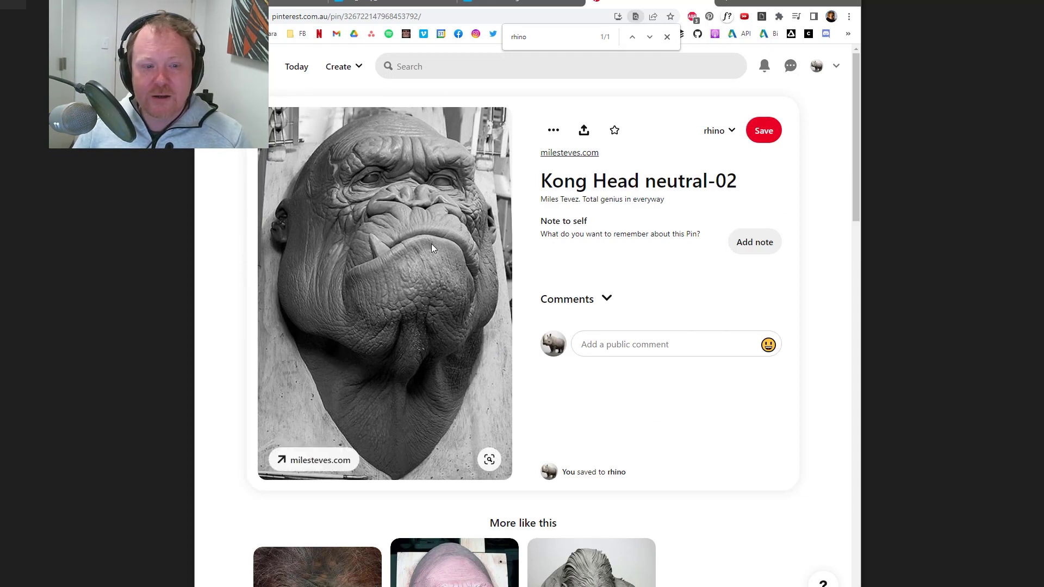
key(alt+Left)
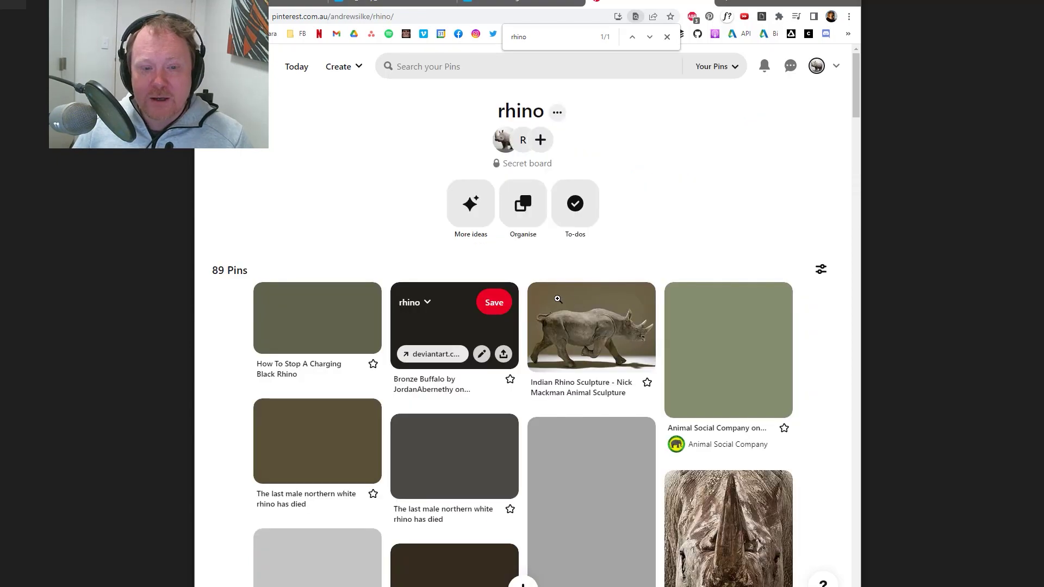
Step: View the Big Feline Study pin with the two sculpted lioness heads enlarged, then return to the rhino board
scroll(598, 244, down, 6)
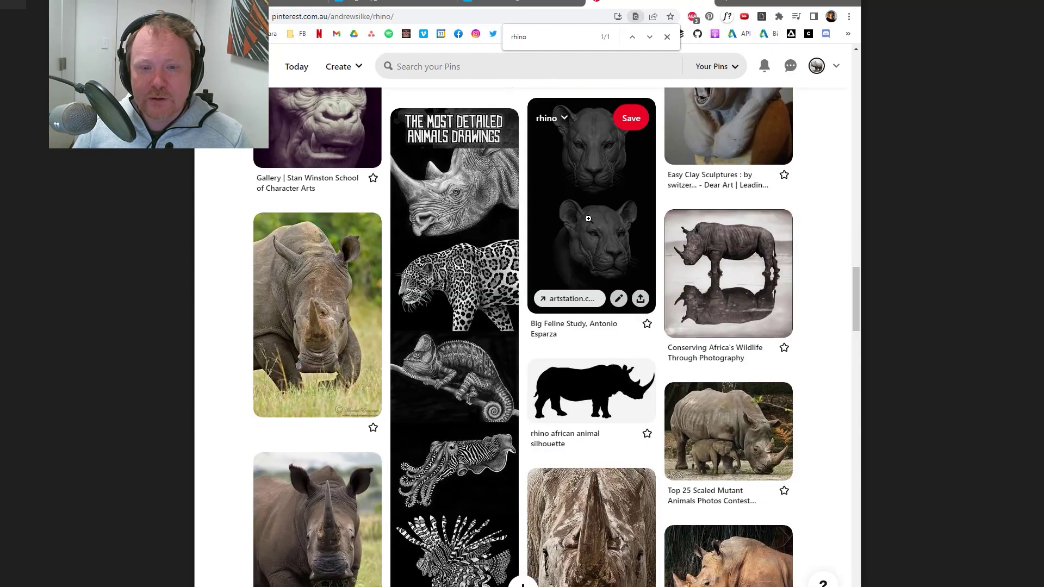
click(592, 207)
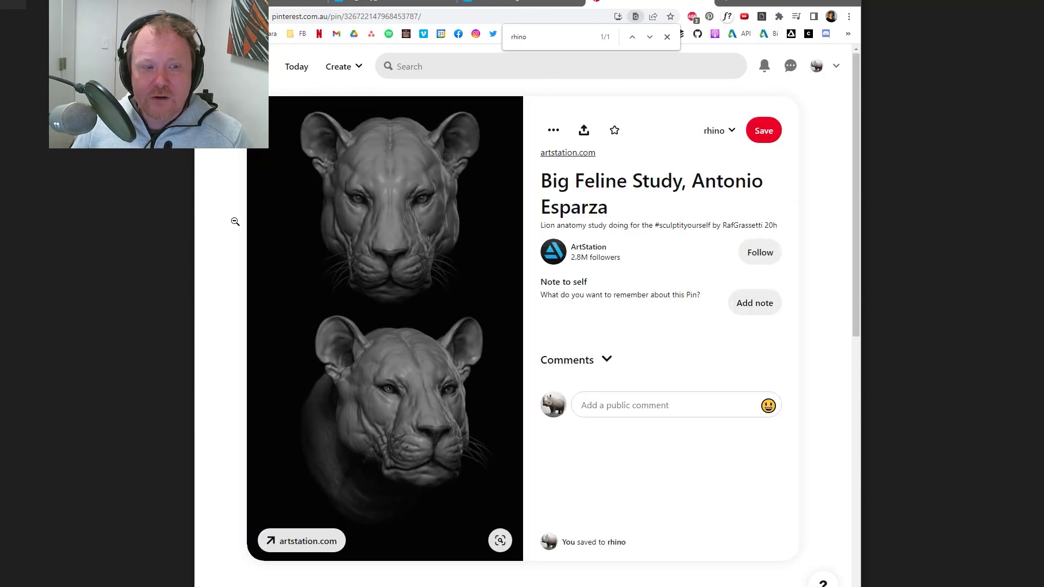
key(alt+Left)
Step: Find the cartoon "Random rhino design" sketch further along the rhino board, view it enlarged, and return to the board
scroll(783, 256, down, 5)
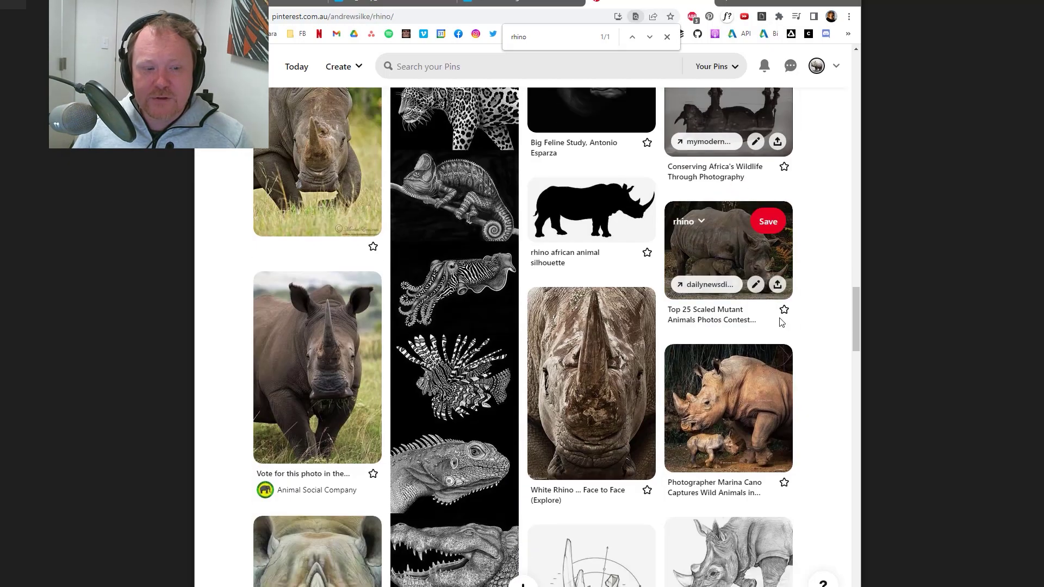
scroll(830, 318, down, 4)
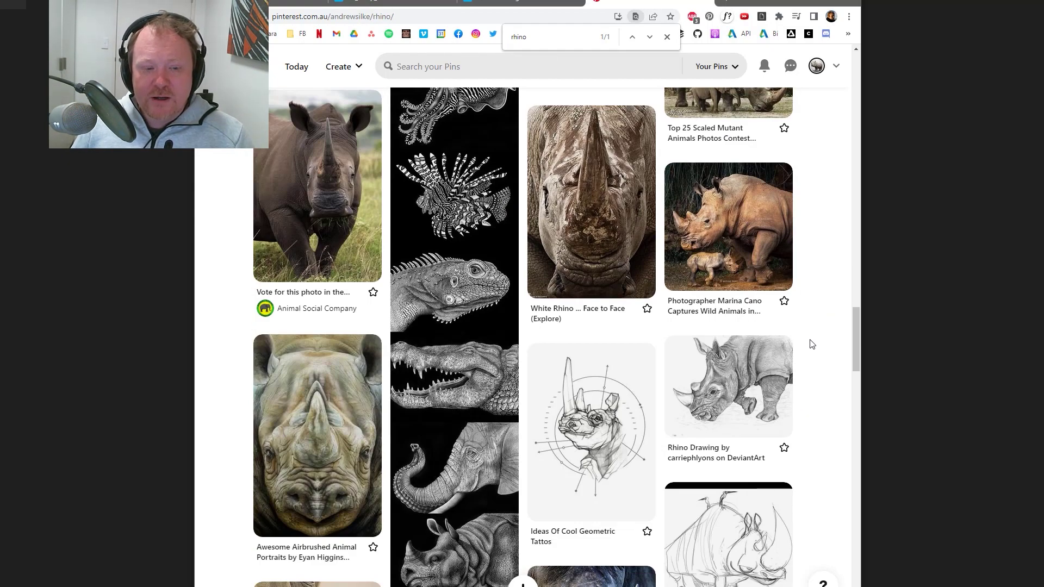
scroll(811, 344, down, 3)
scroll(812, 343, down, 3)
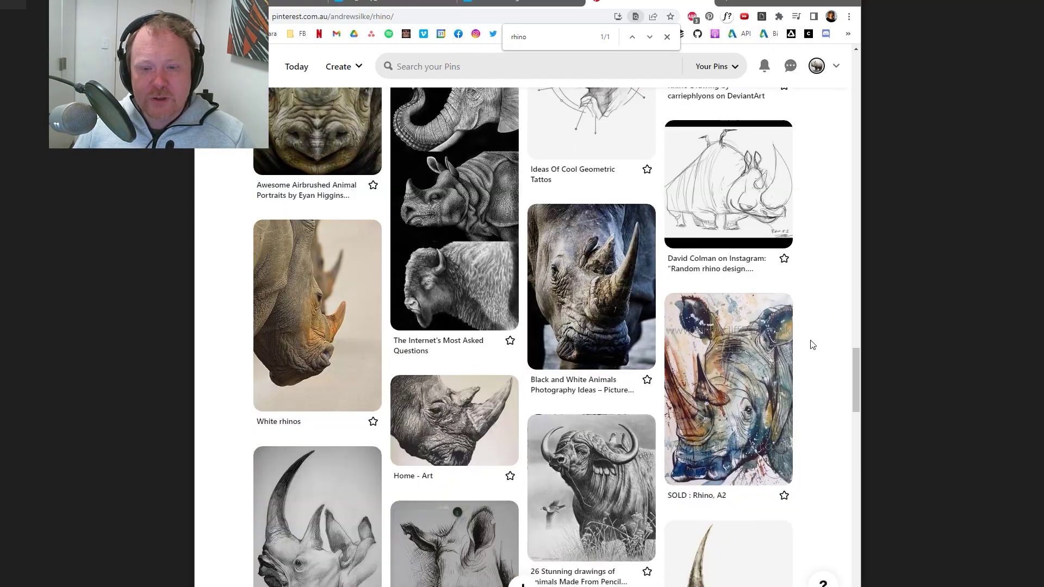
click(735, 164)
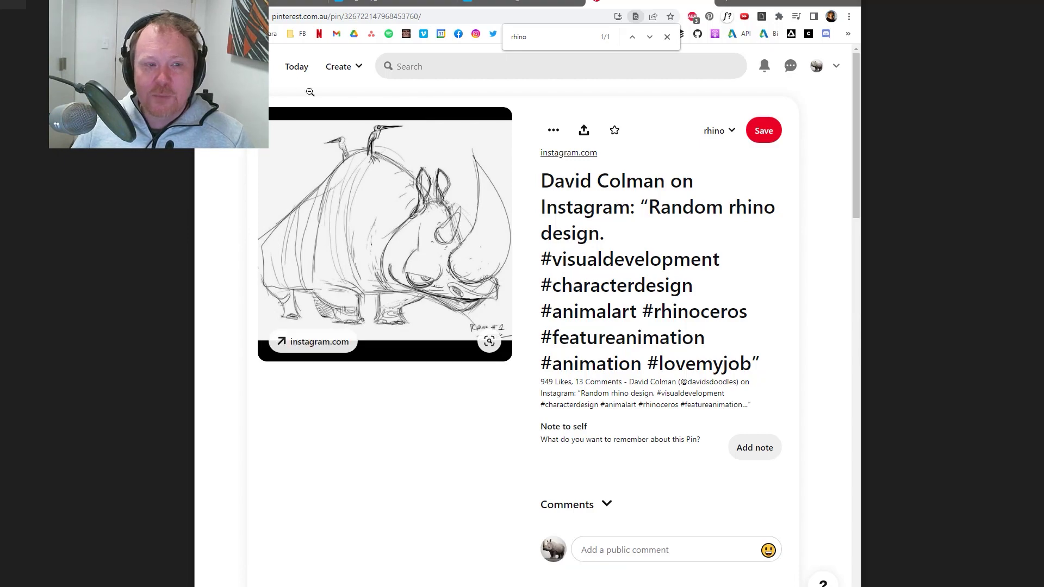
key(alt+Left)
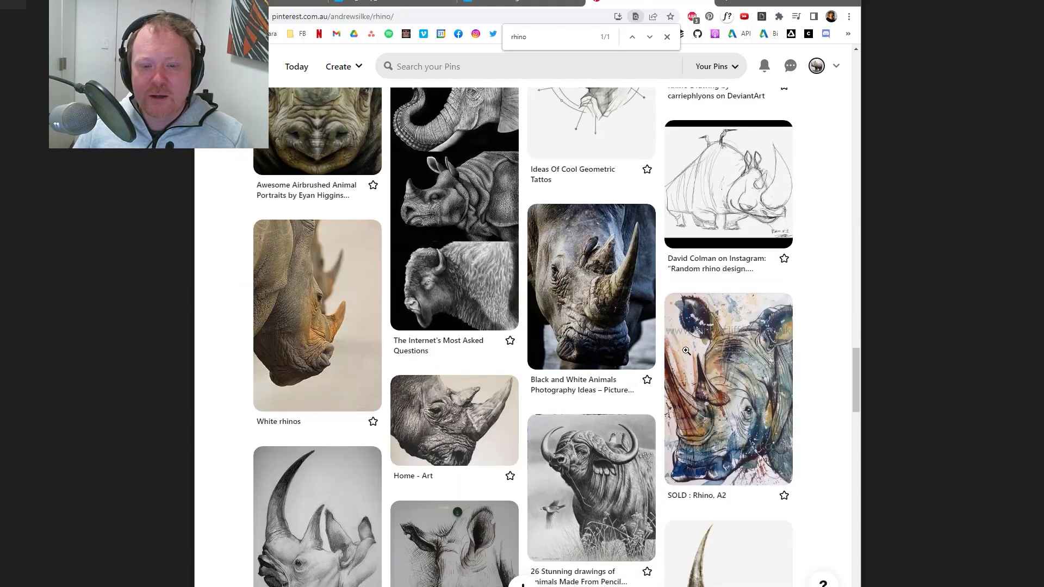
Step: View the DeviantArt pin of the long-horned rhino head on a pale background enlarged, then return to the board
scroll(508, 376, down, 3)
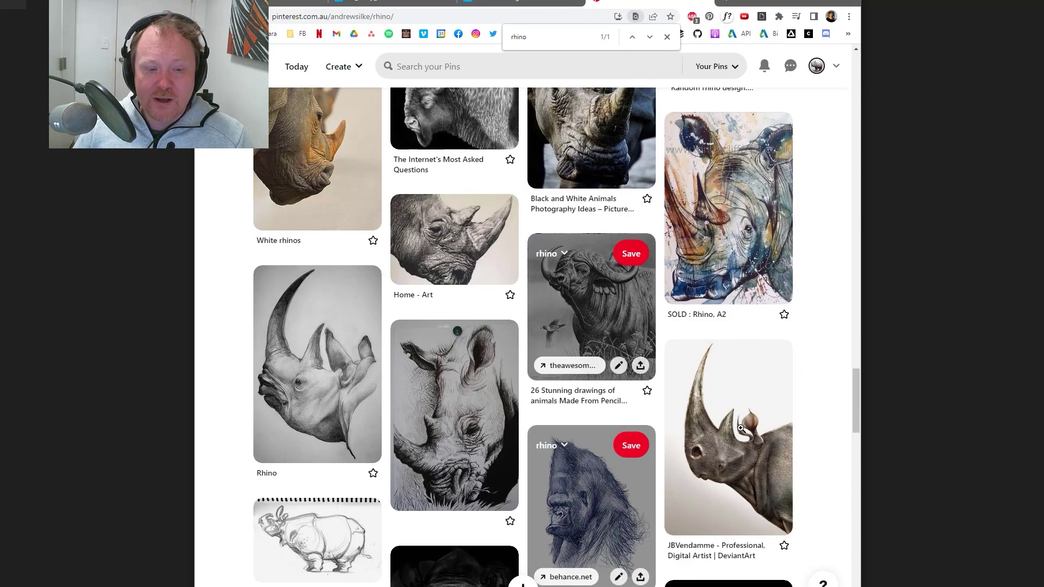
scroll(704, 258, down, 3)
click(703, 259)
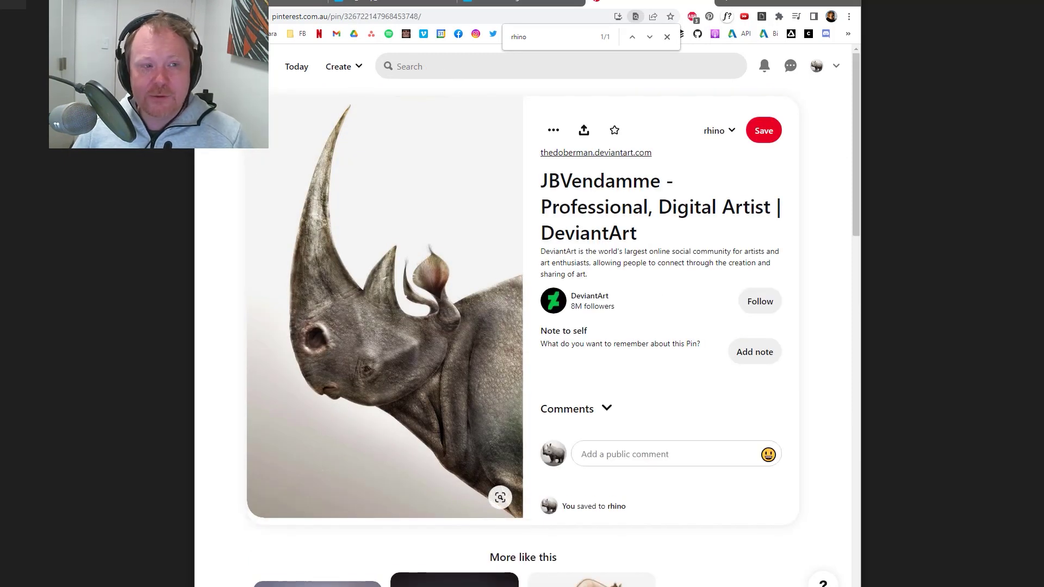
key(alt+Left)
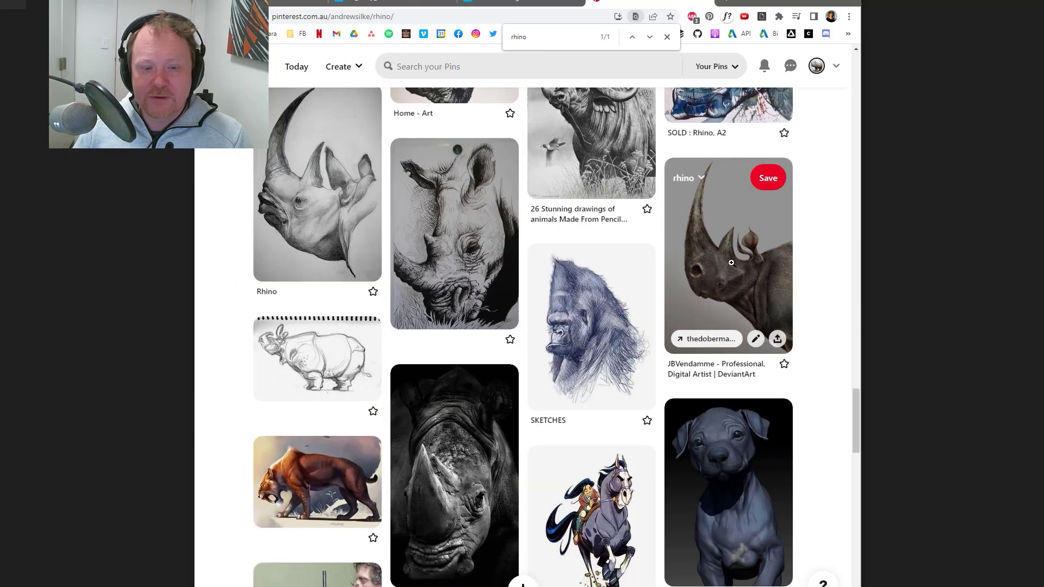
Step: Find the Tatende - Rhino ink drawing with birds near the board's end, view it enlarged, and return to the board
scroll(732, 262, down, 9)
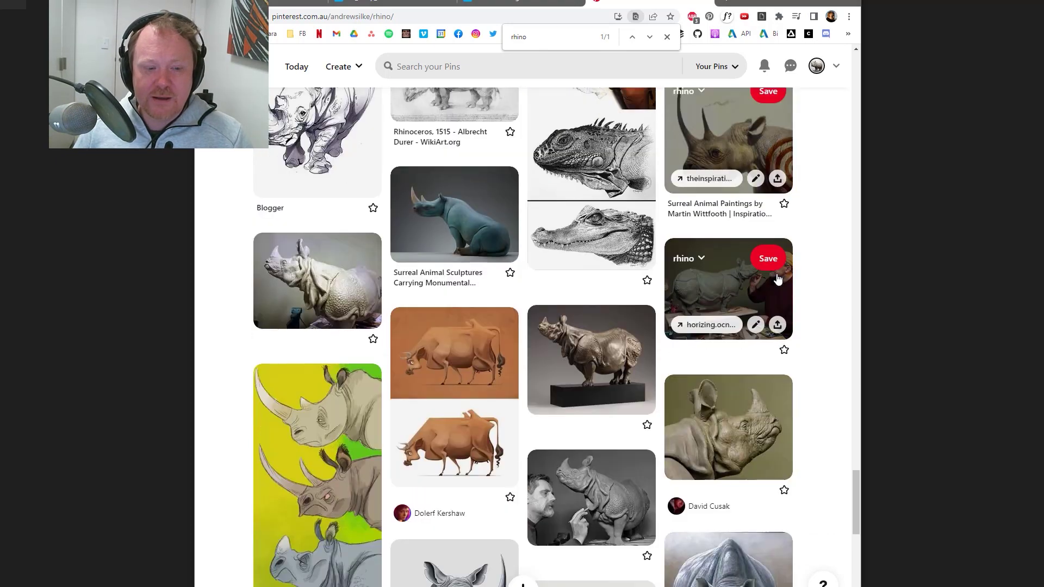
scroll(777, 279, down, 7)
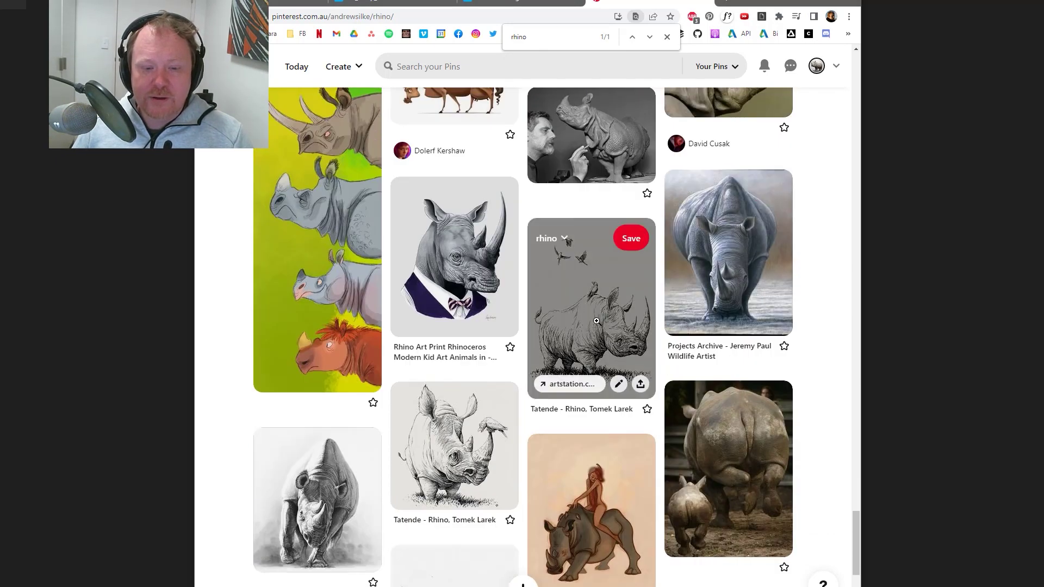
click(590, 319)
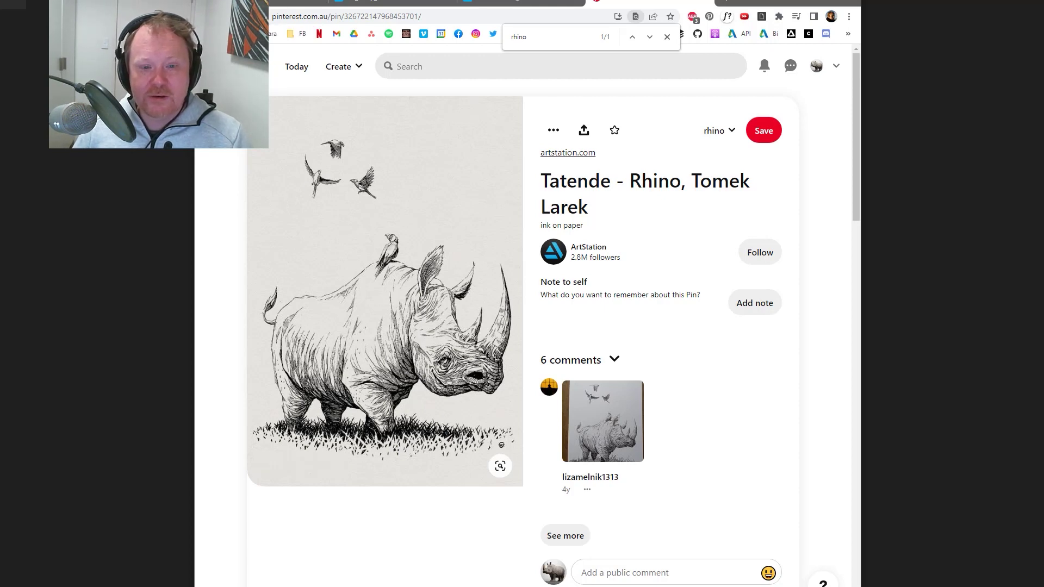
key(alt+Left)
Step: Look over the last pins on the rhino board and go back up towards the earlier ones
scroll(703, 407, down, 3)
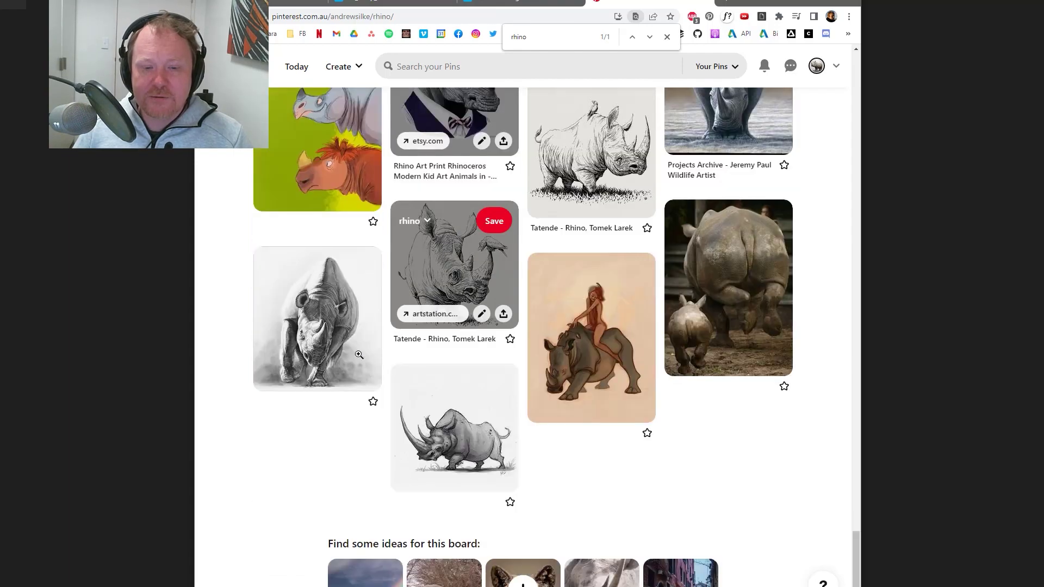
scroll(703, 407, down, 2)
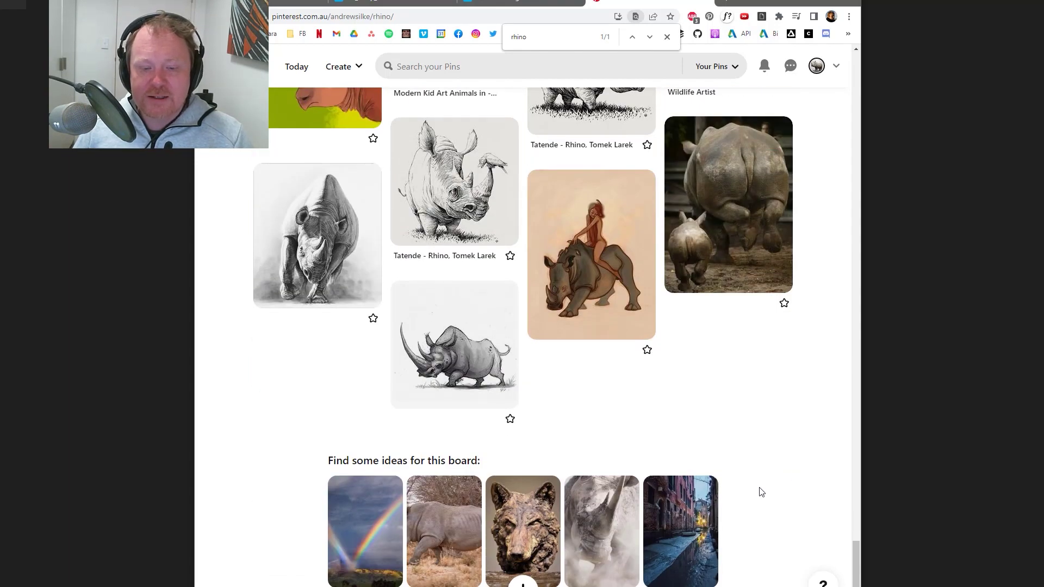
scroll(799, 423, up, 20)
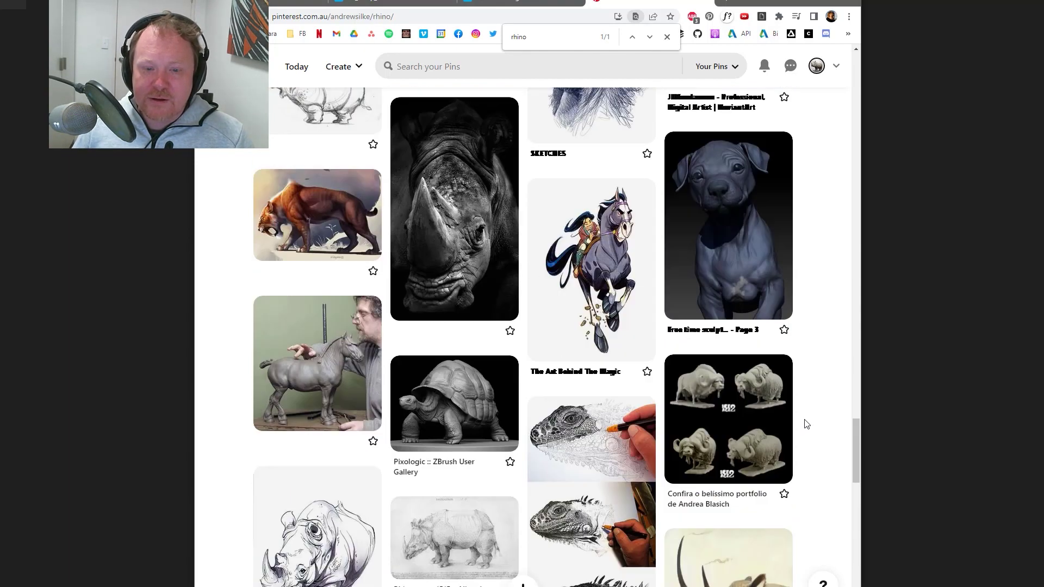
Step: Return to the top of the rhino board, close the in-page search, and look over the first pins
scroll(807, 423, up, 10)
key(Escape)
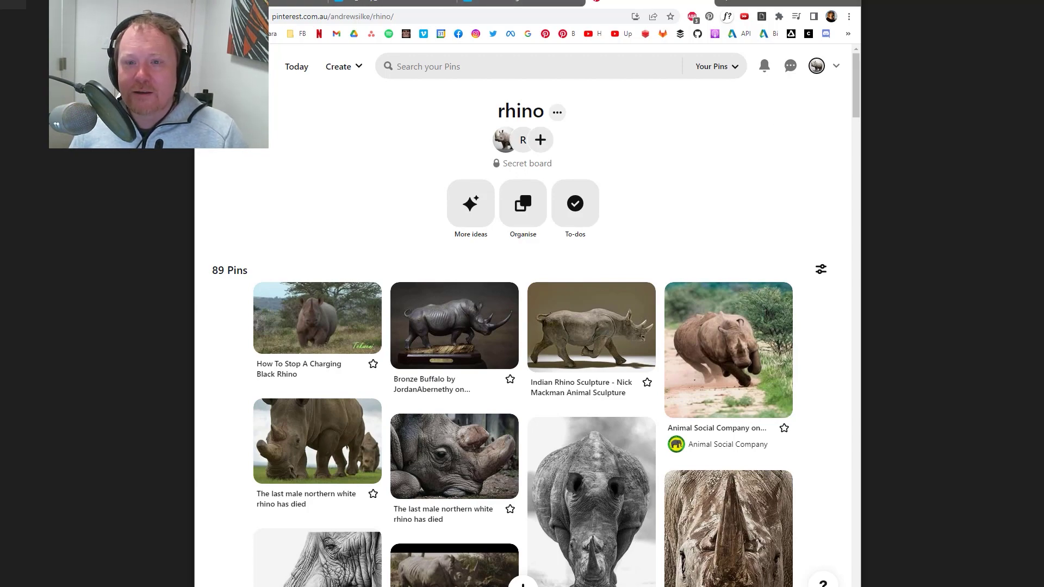
scroll(522, 337, down, 3)
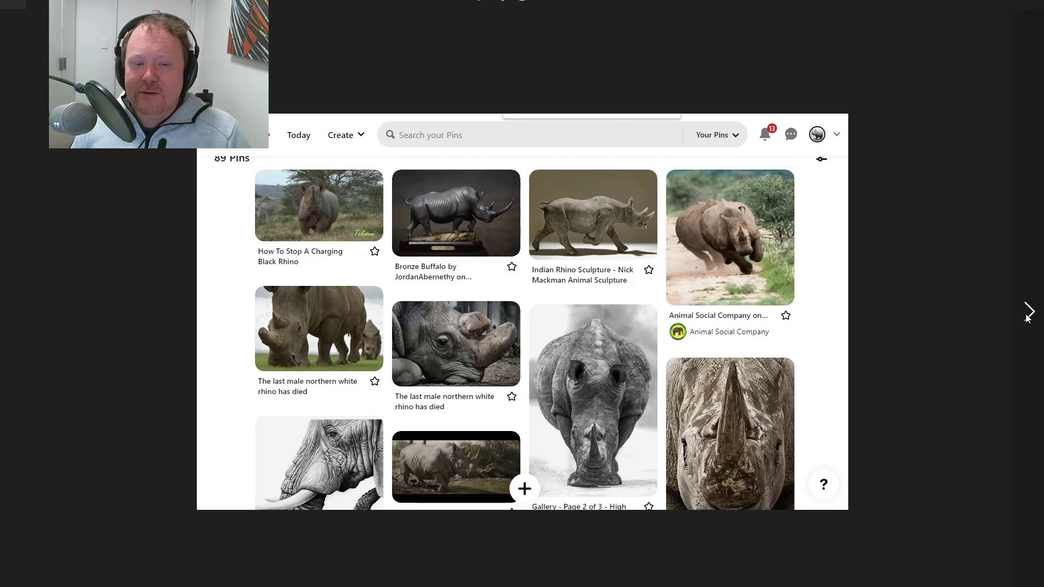
Step: In the image viewer, go past the board screenshot to compare the female character sculpt with the seated back-view photo, ending on the photo
click(1027, 318)
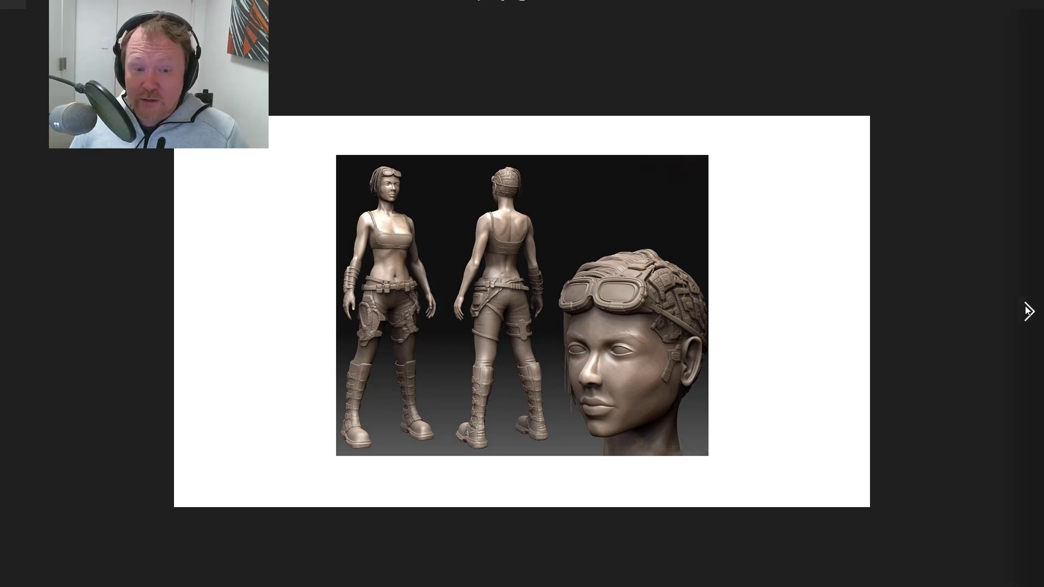
click(1027, 310)
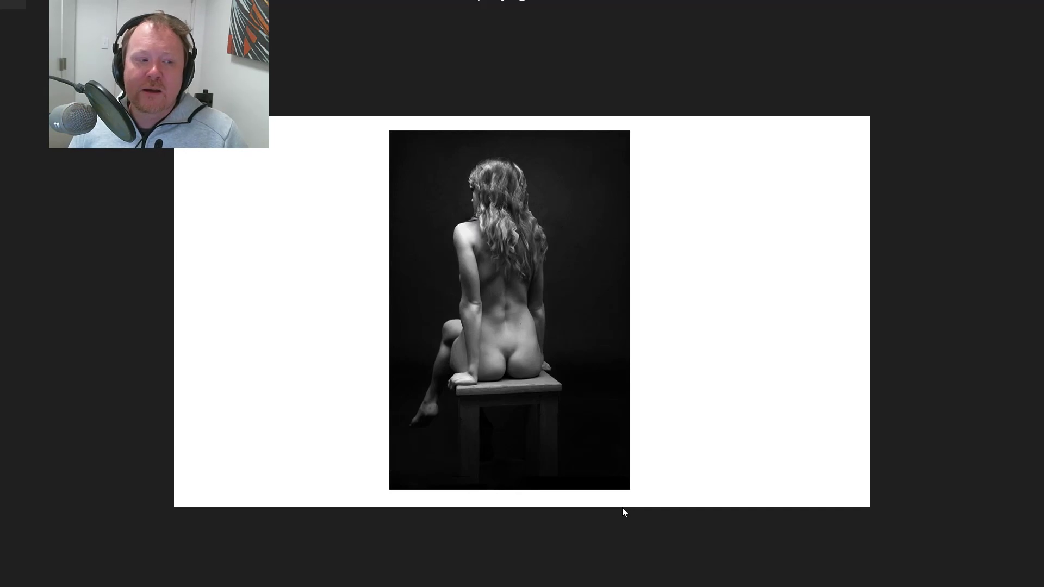
click(15, 311)
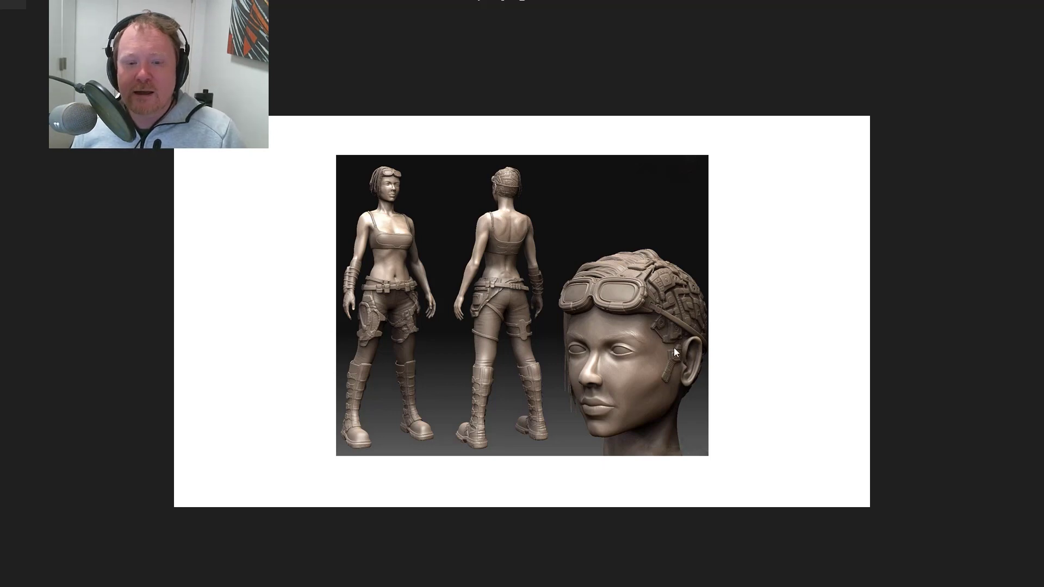
click(1022, 313)
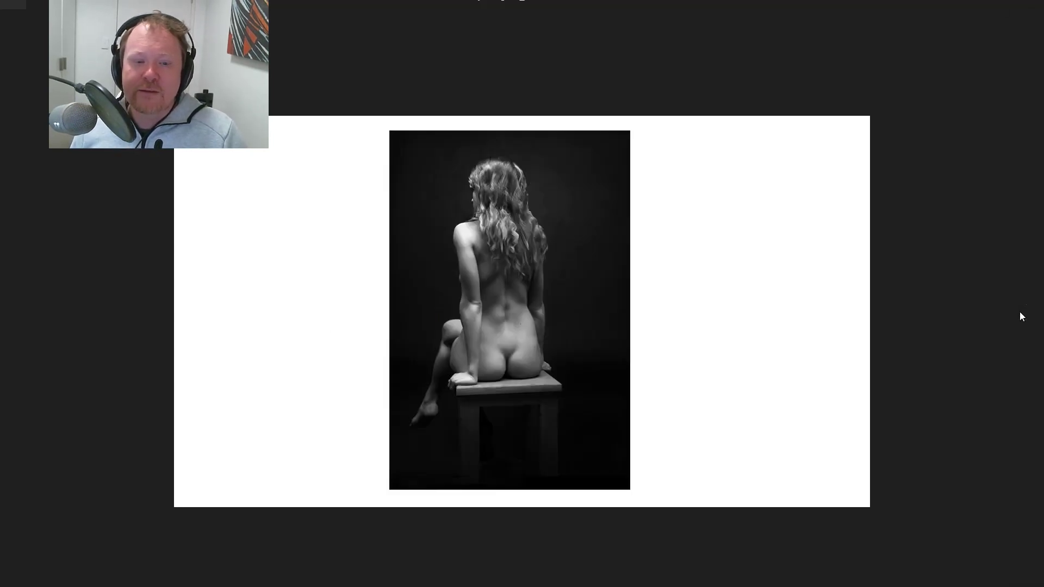